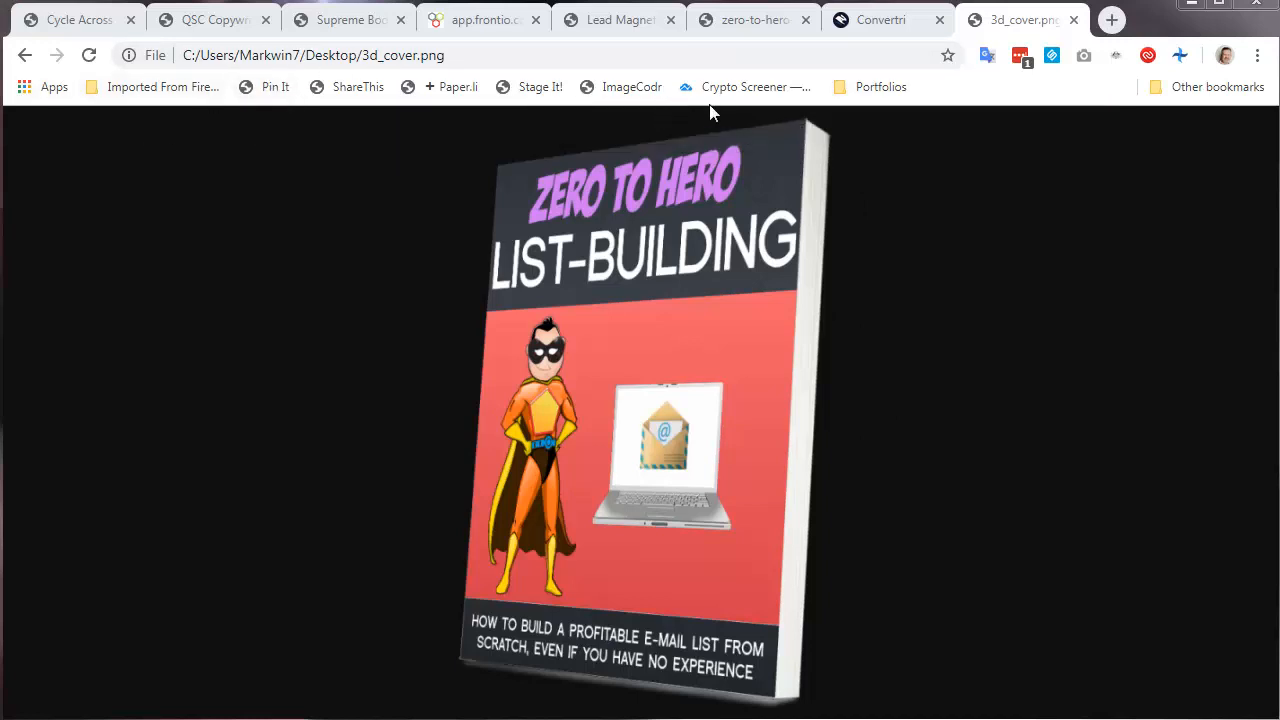
Switch to Convertri and open the IPPNewwave funnel for editing from the funnels list
left_click(893, 32)
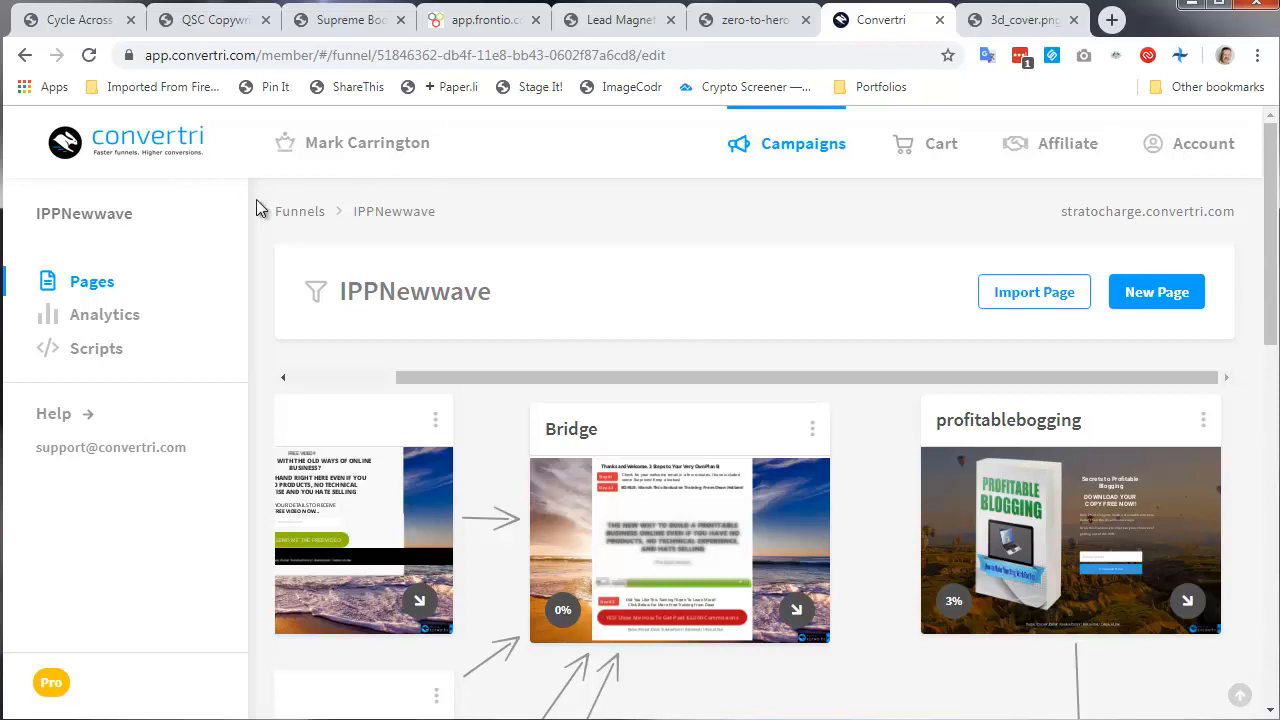
left_click(286, 214)
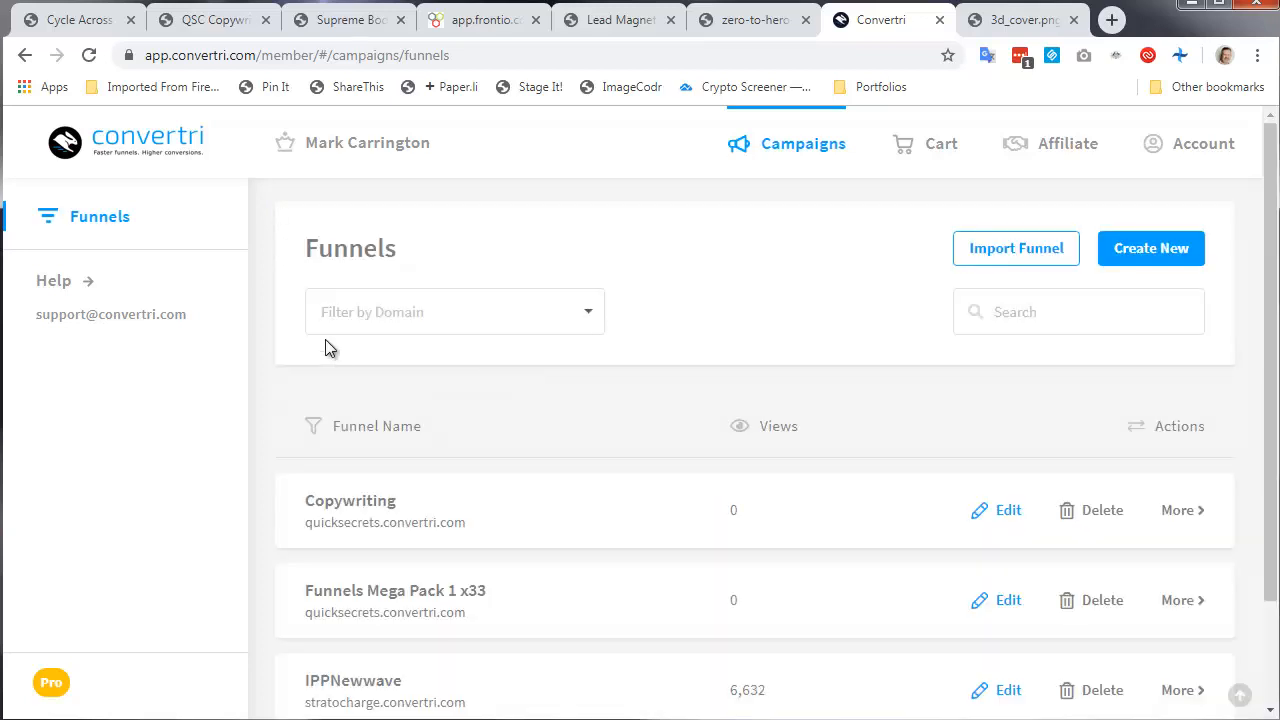
scroll(329, 360, "down", 2)
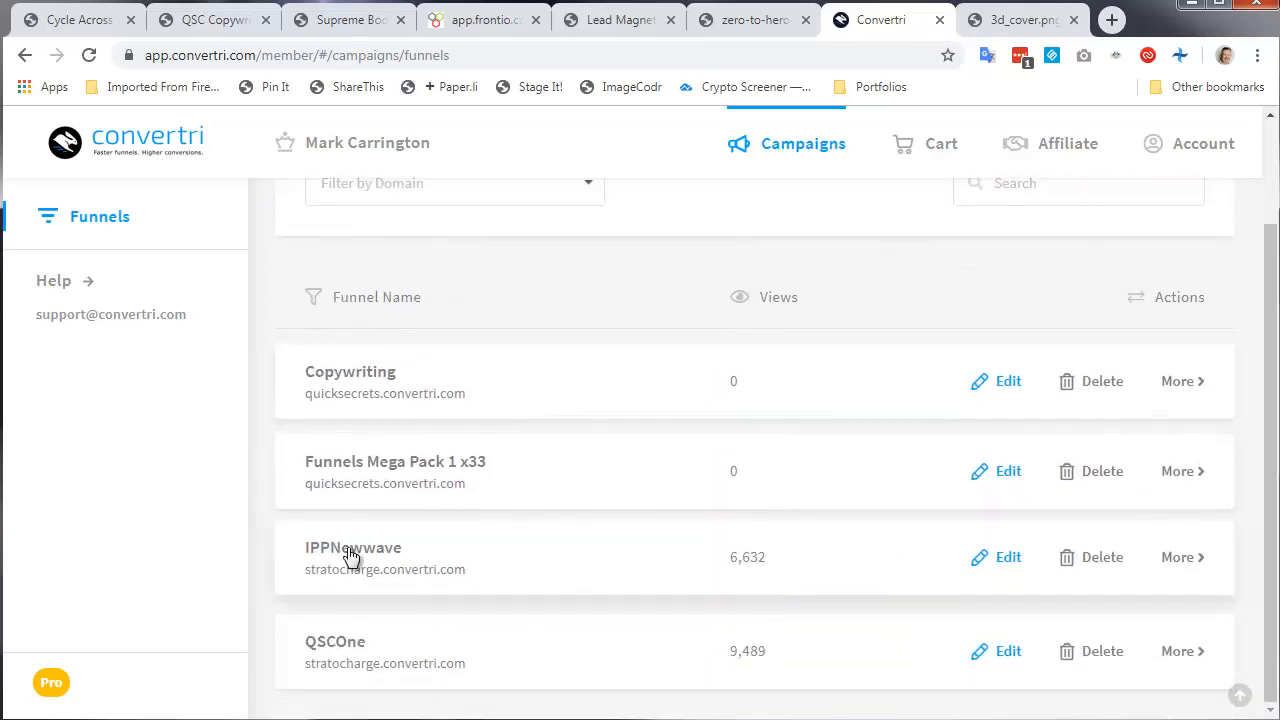
left_click(1004, 558)
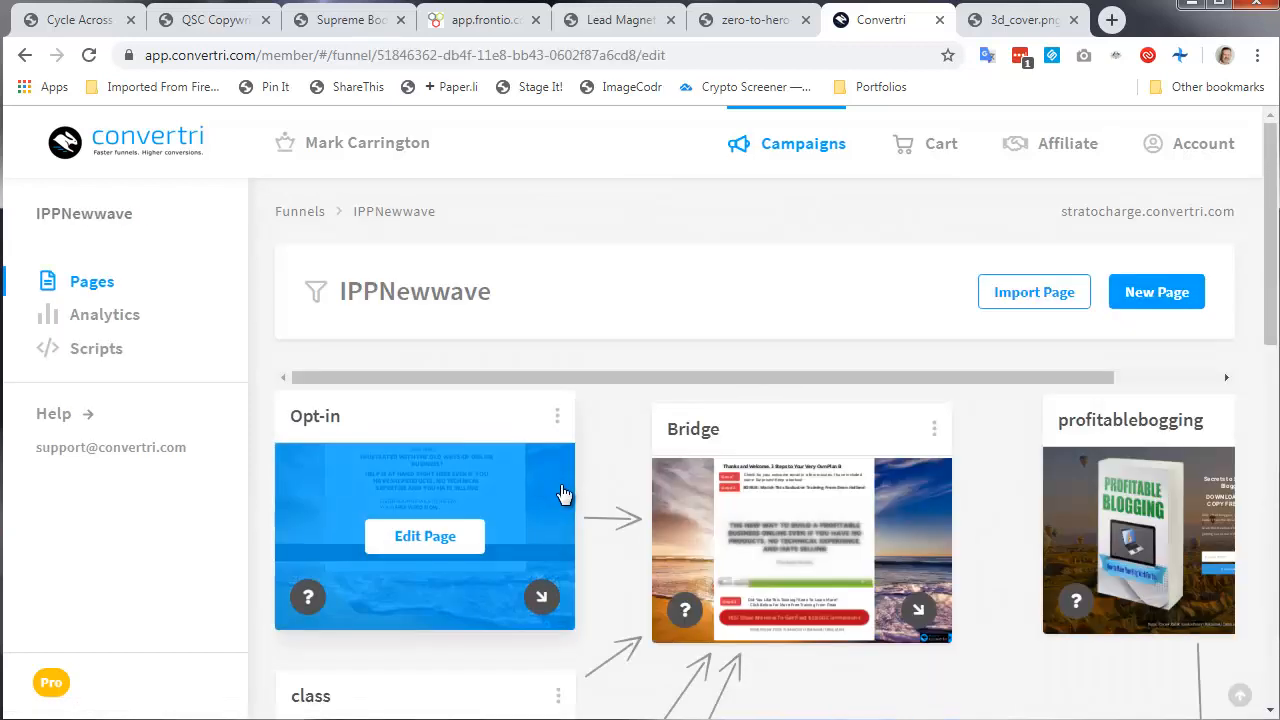
mouse_move(1175, 481)
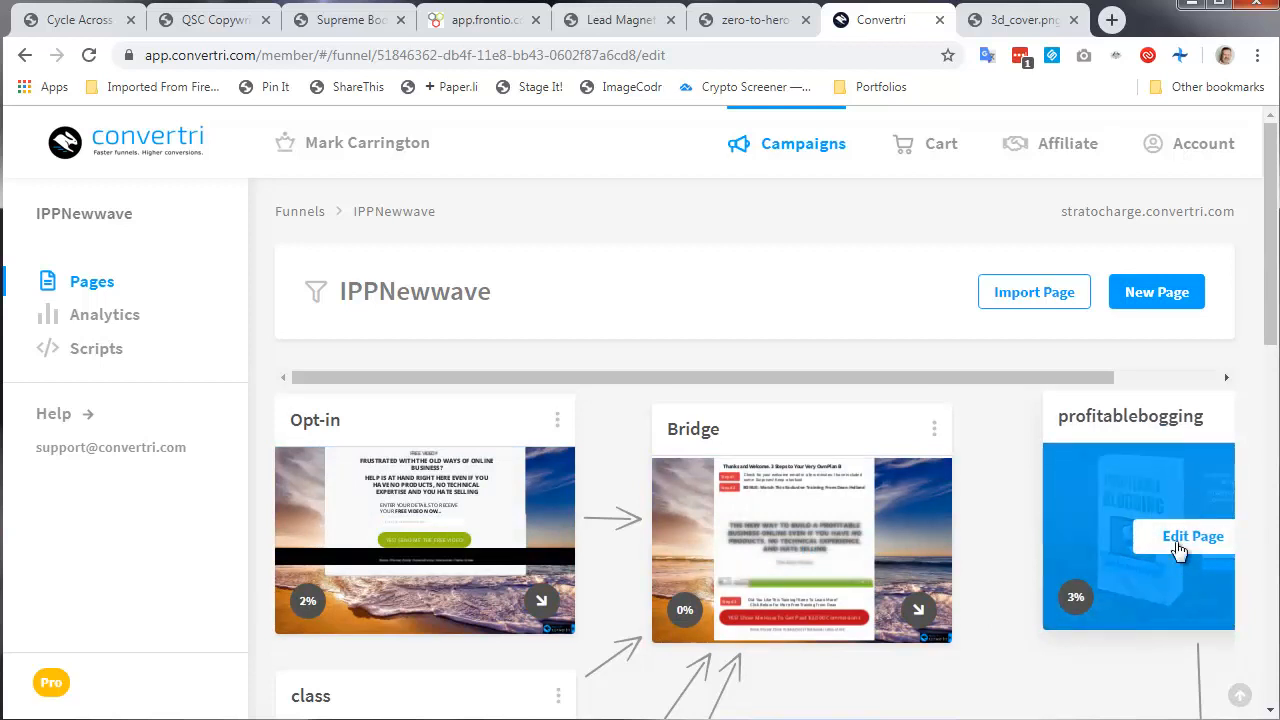
Start a new page in the IPPNewwave funnel and search the page templates for "float"
left_click(1148, 311)
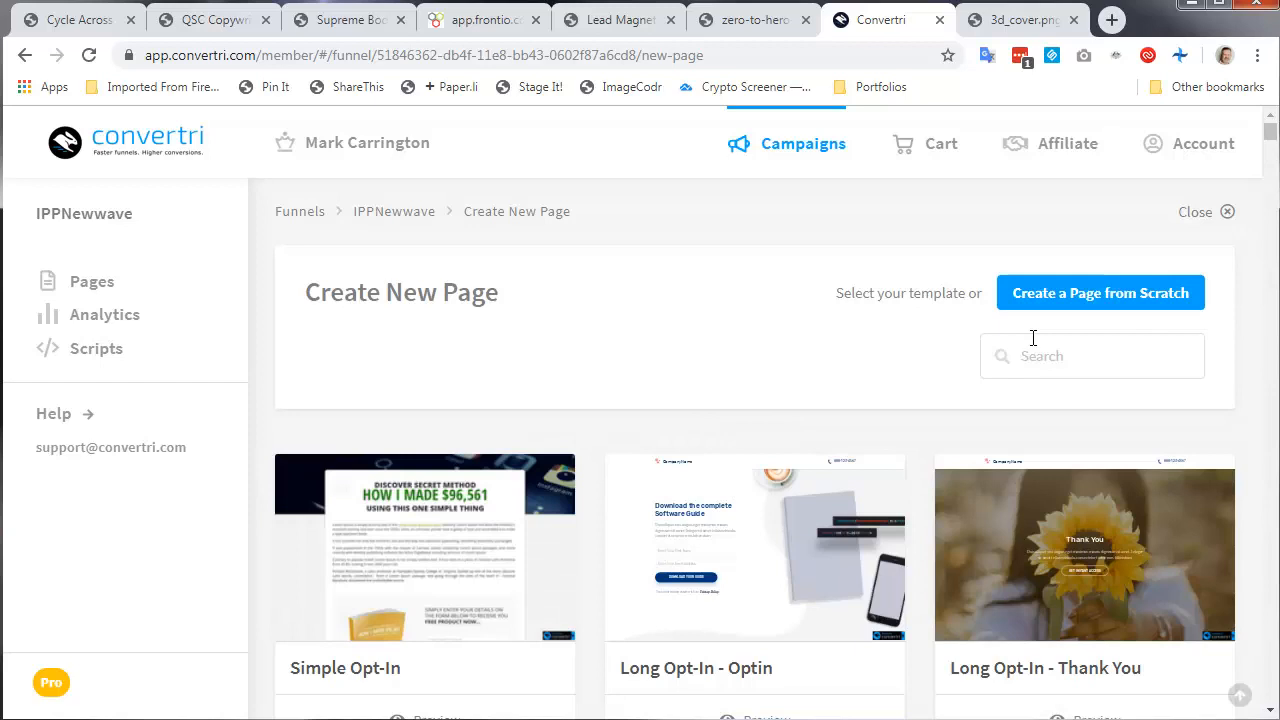
left_click(1037, 353)
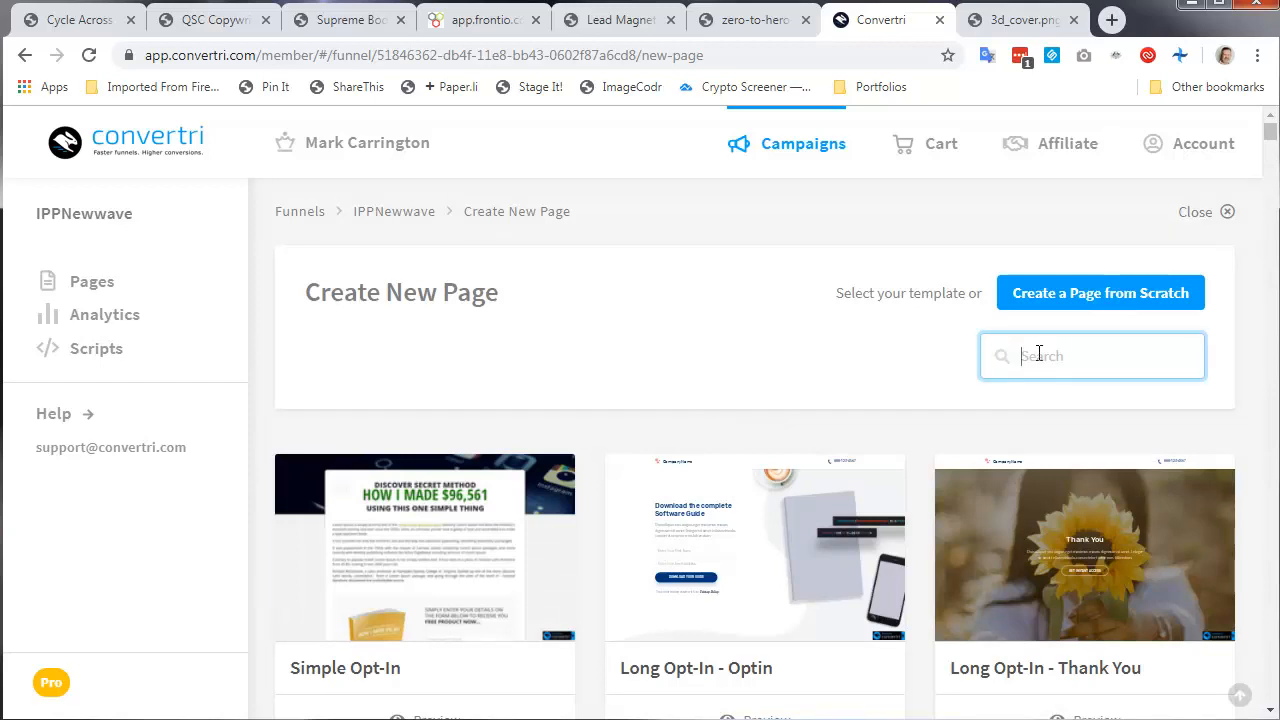
type("float")
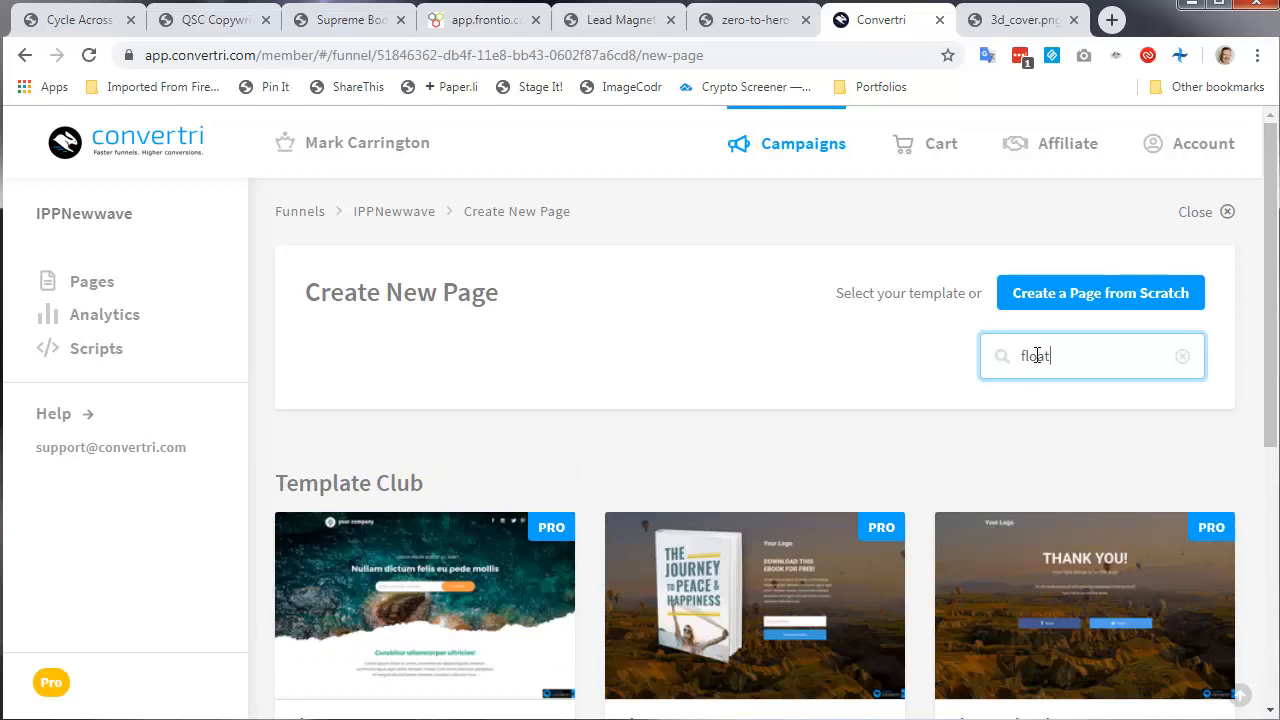
scroll(820, 408, "down", 2)
scroll(820, 408, "up", 2)
scroll(820, 484, "down", 3)
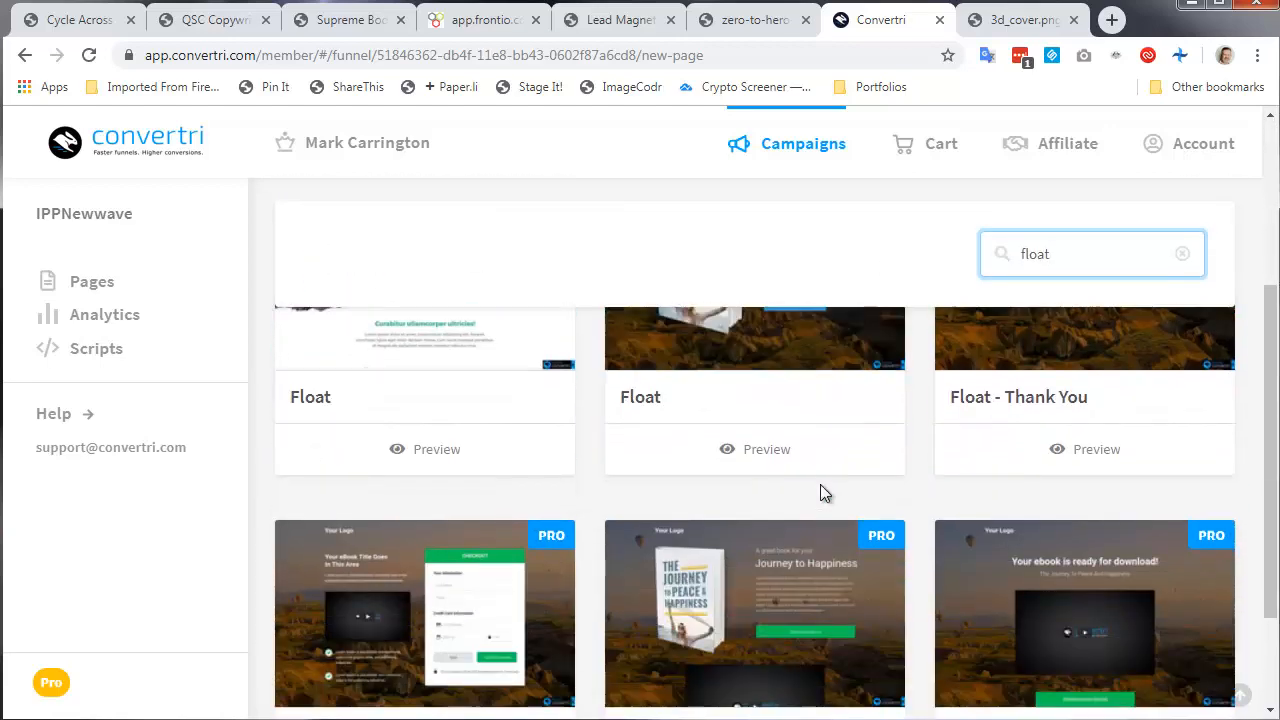
scroll(819, 486, "down", 2)
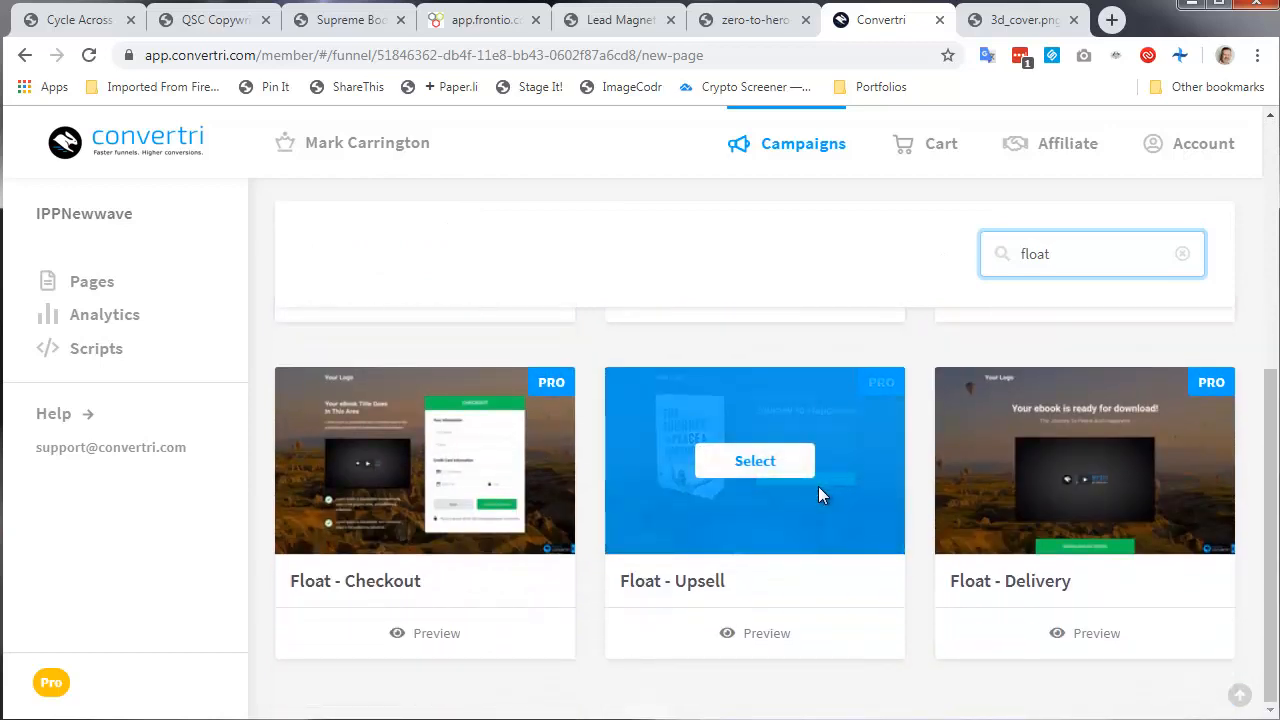
scroll(818, 486, "up", 5)
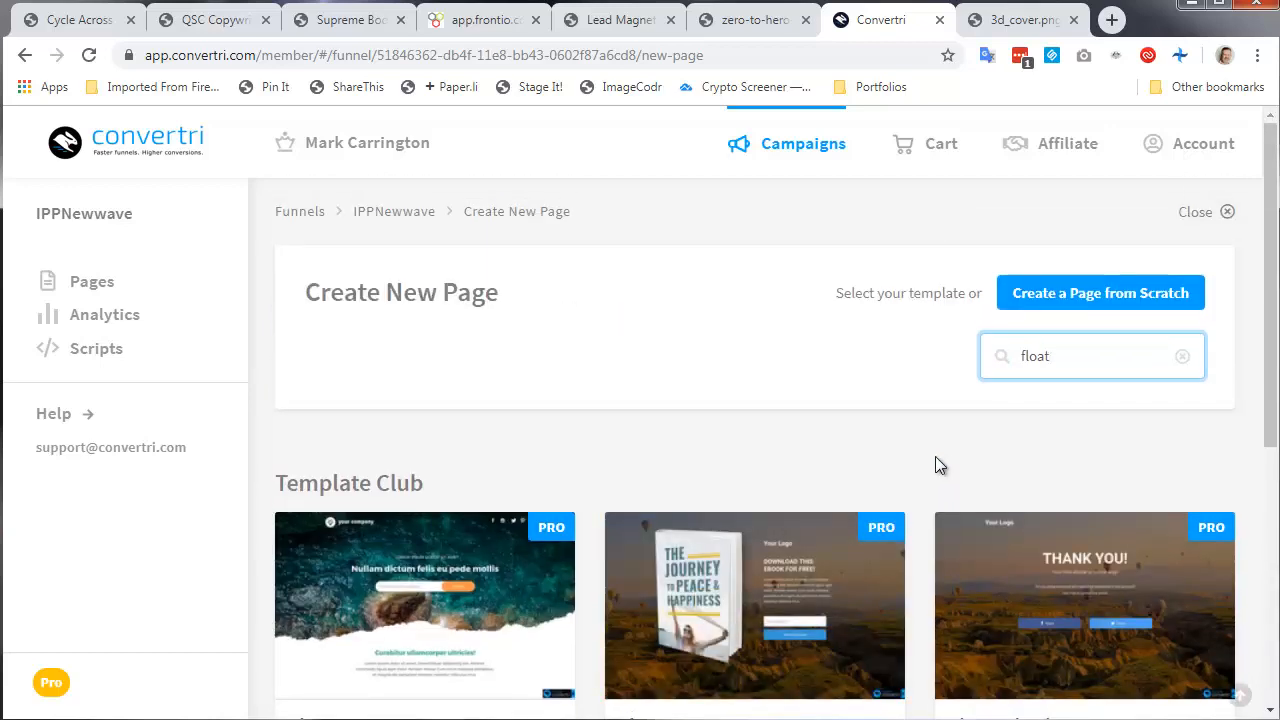
scroll(935, 460, "down", 1)
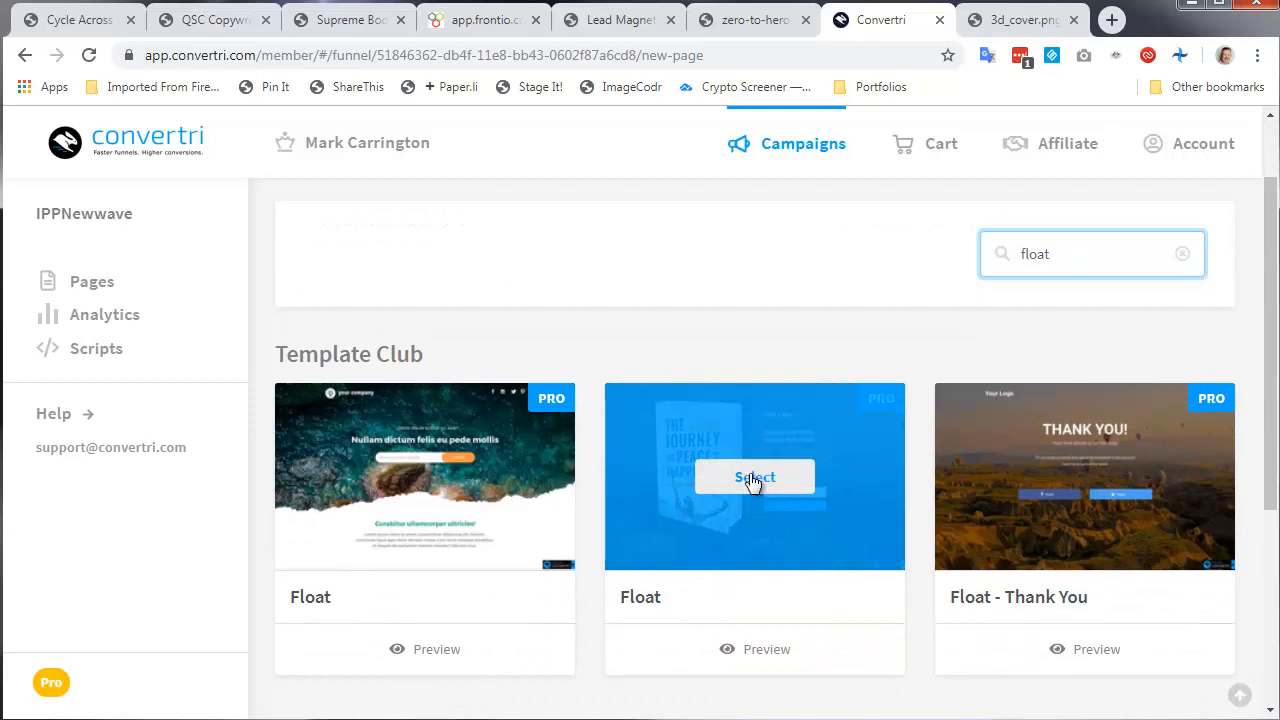
Preview the Float ebook download template down to its email form and close the preview
mouse_move(690, 494)
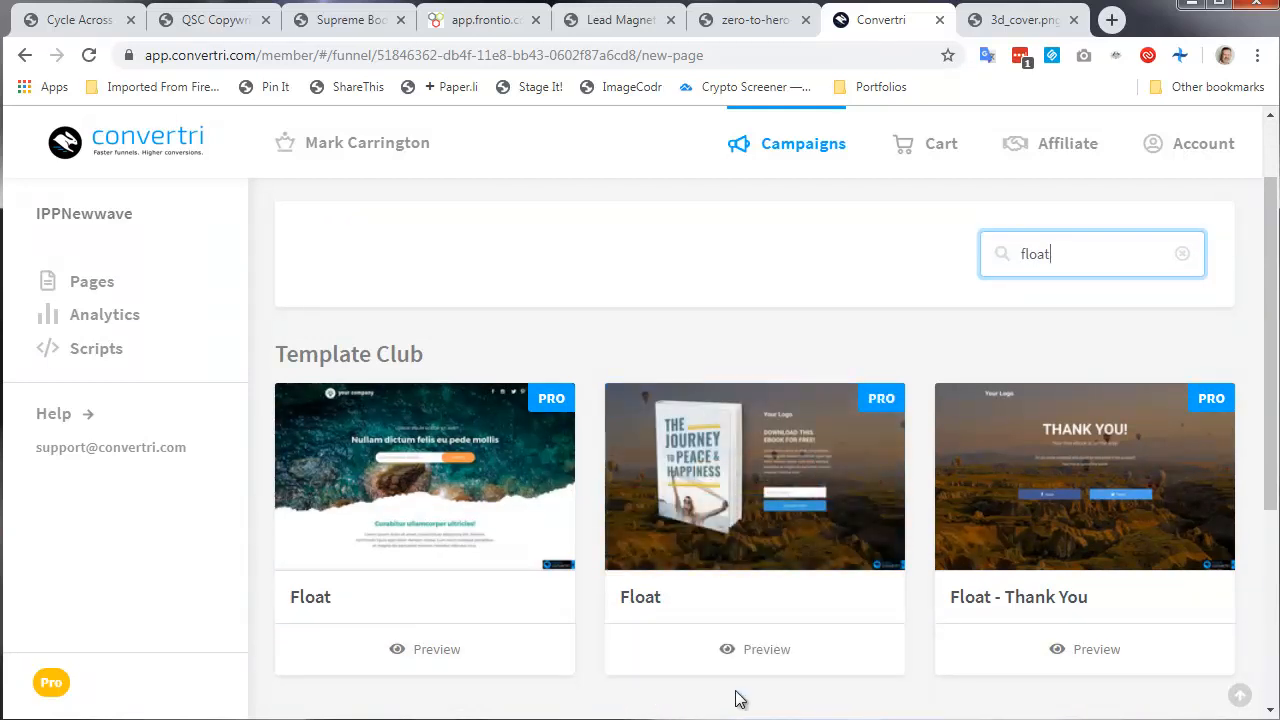
left_click(766, 660)
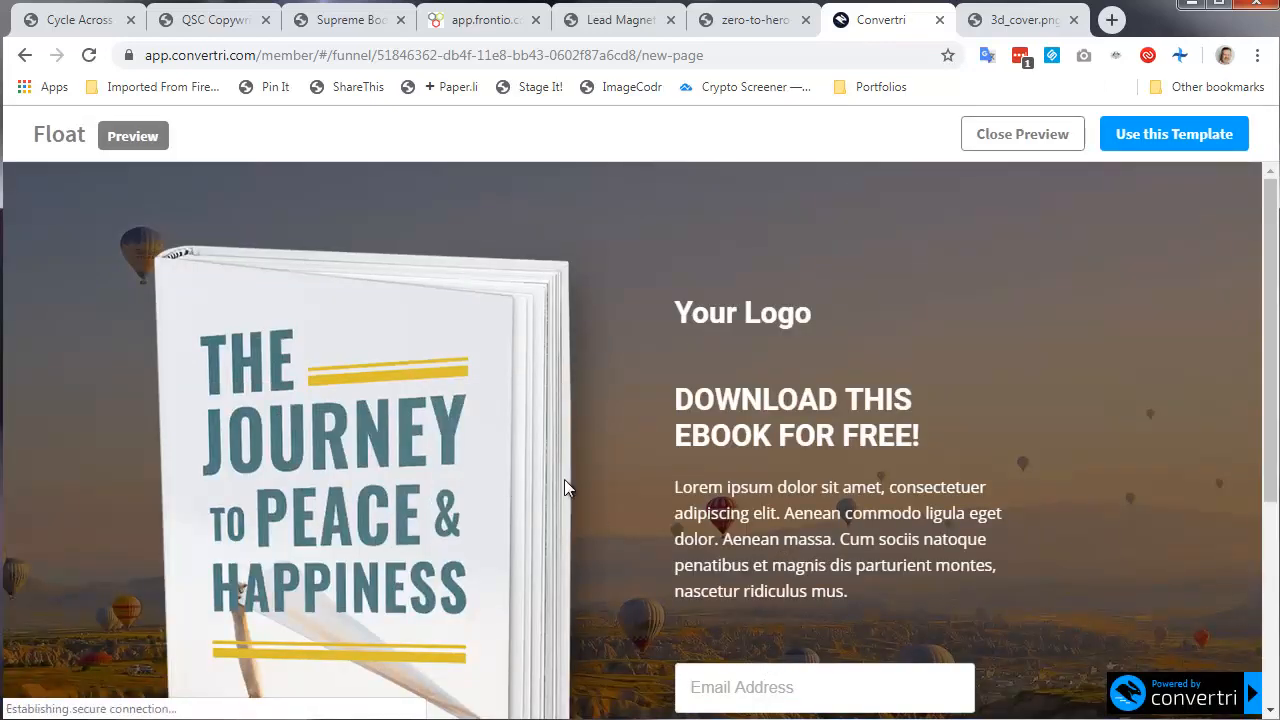
scroll(667, 475, "down", 2)
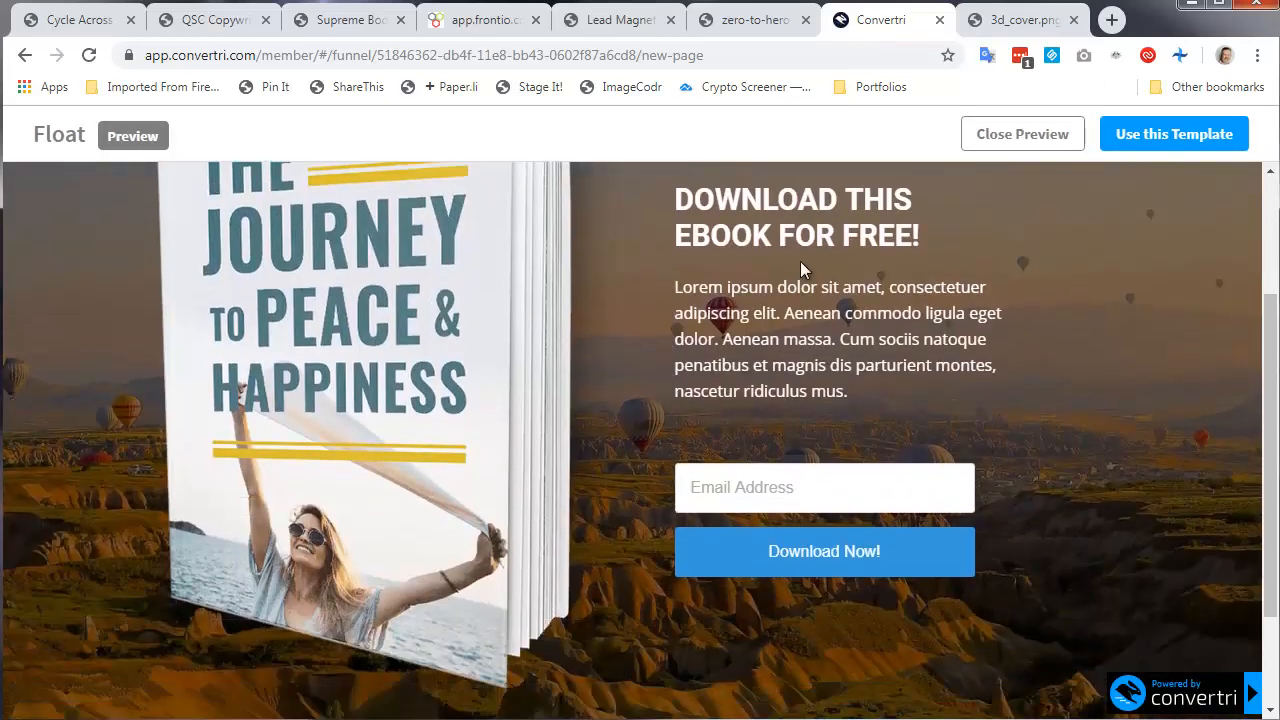
scroll(800, 280, "down", 2)
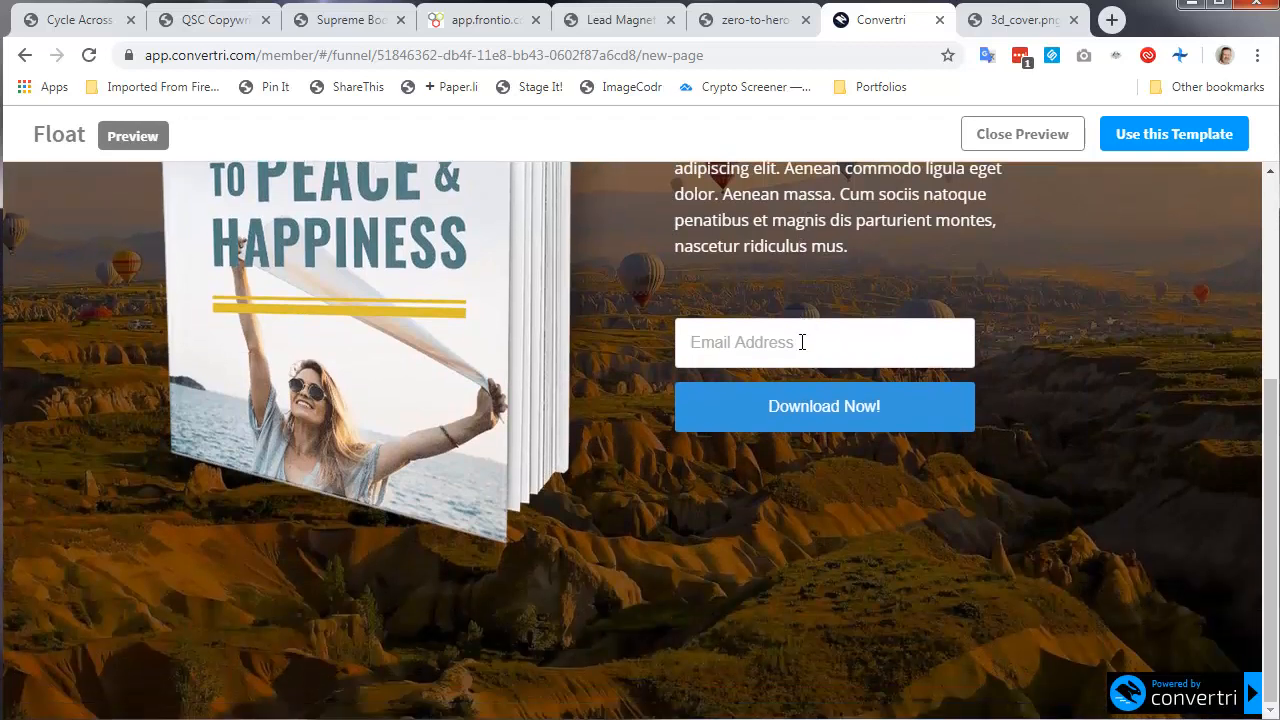
scroll(838, 472, "up", 4)
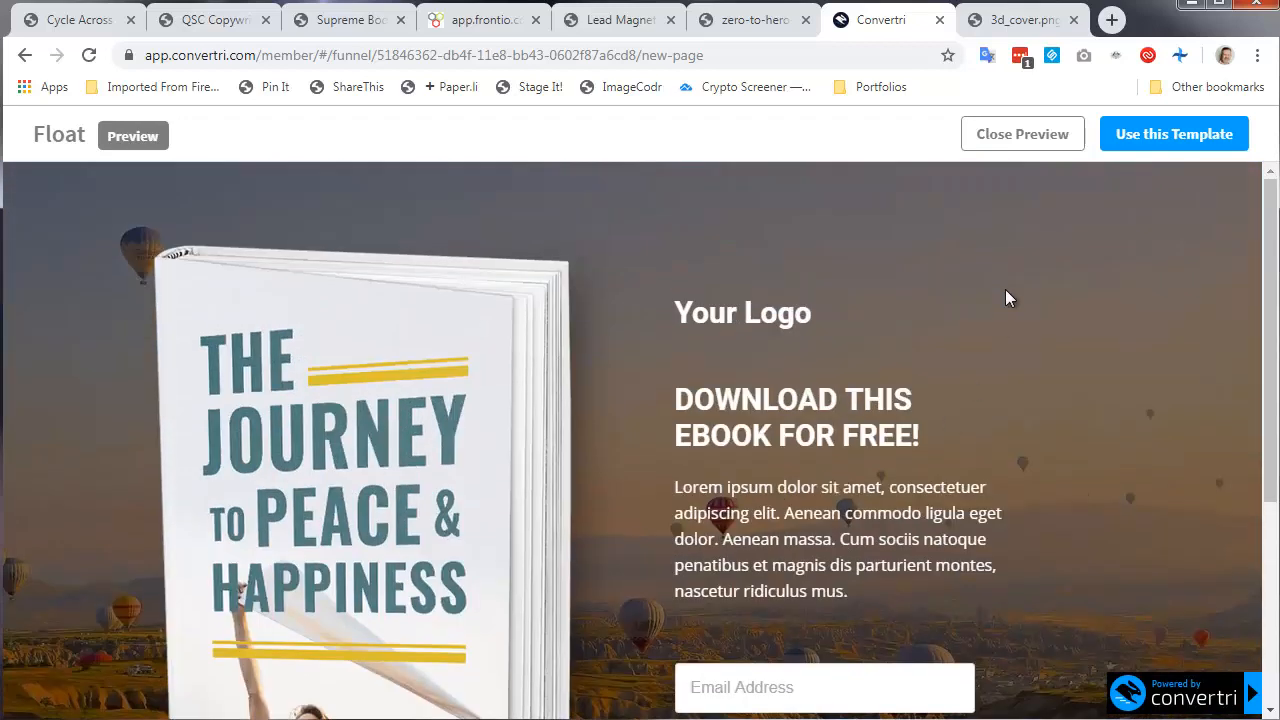
left_click(1060, 134)
Create a page named "listbuilding" from the Float ebook download template
left_click(786, 482)
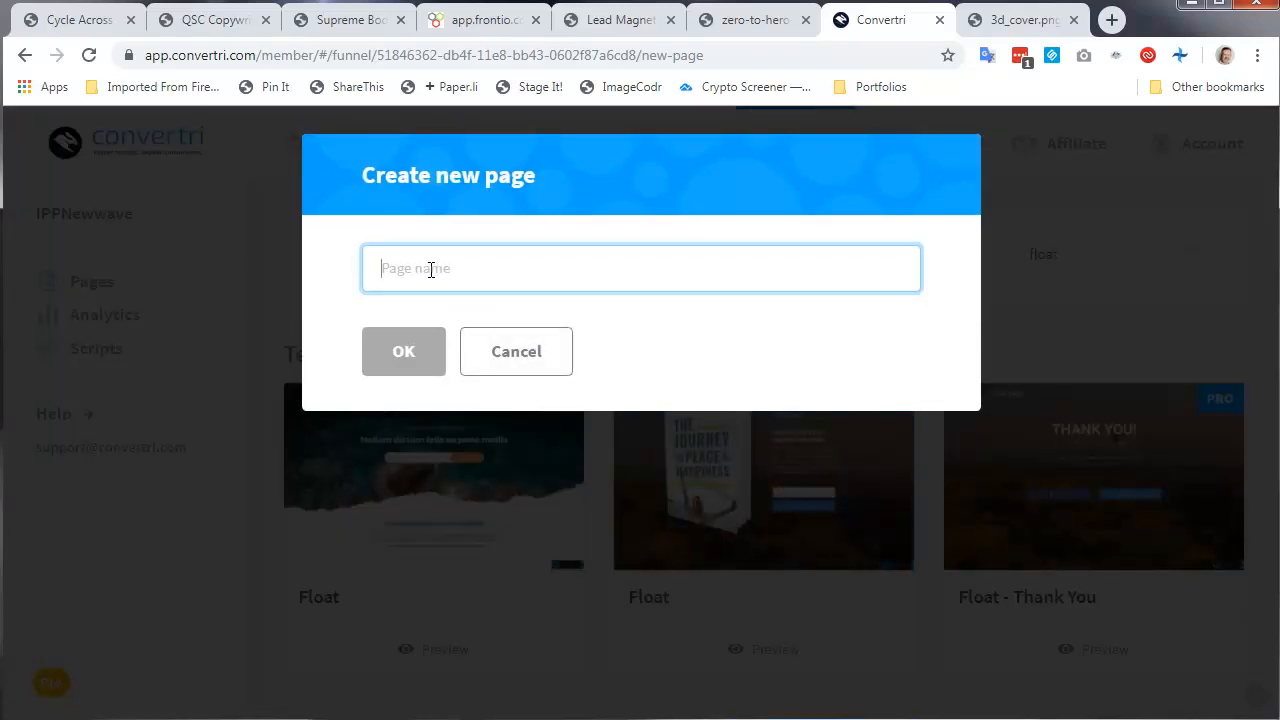
type("listbuilding")
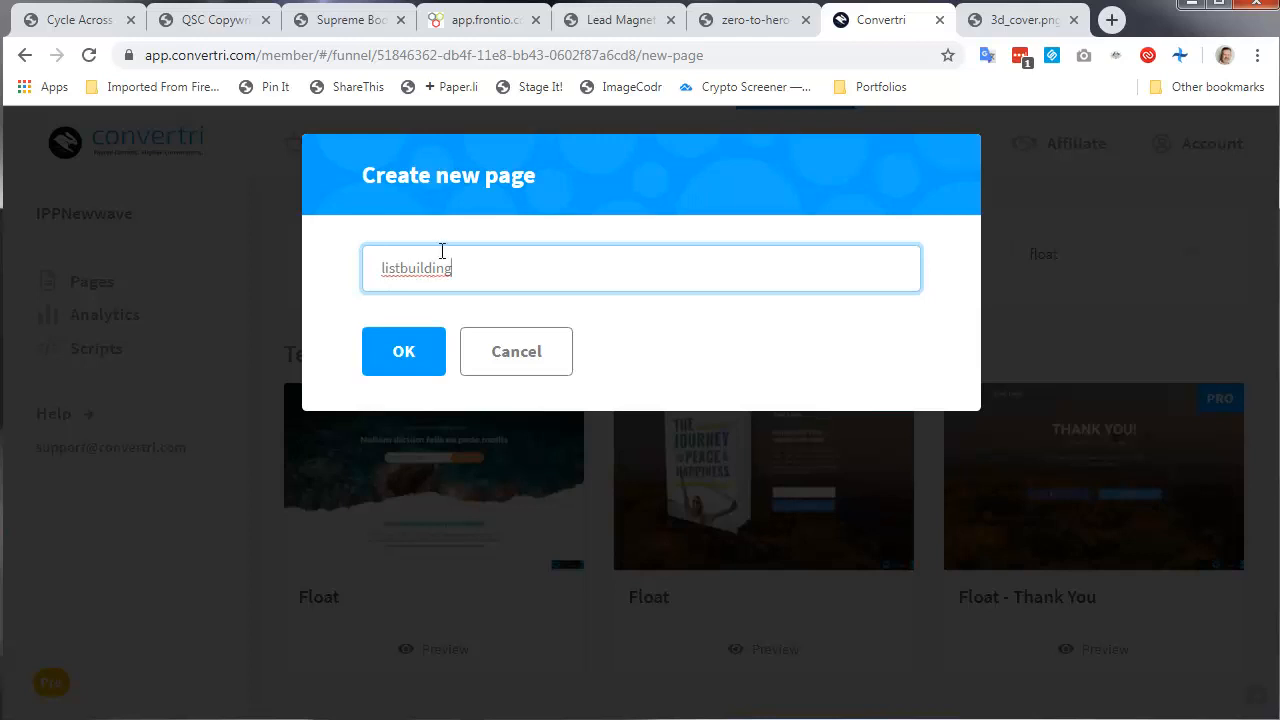
left_click(405, 353)
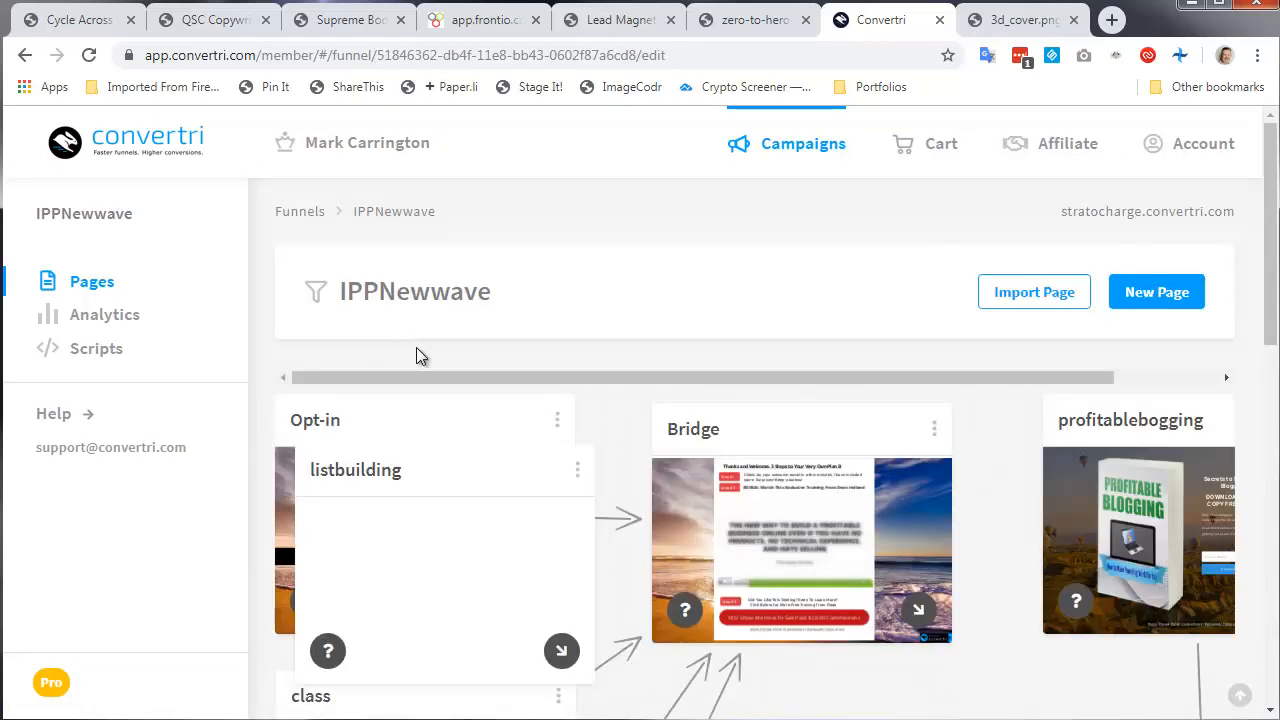
Open the listbuilding page in the editor and delete the "Your Logo" text above the headline
mouse_move(429, 551)
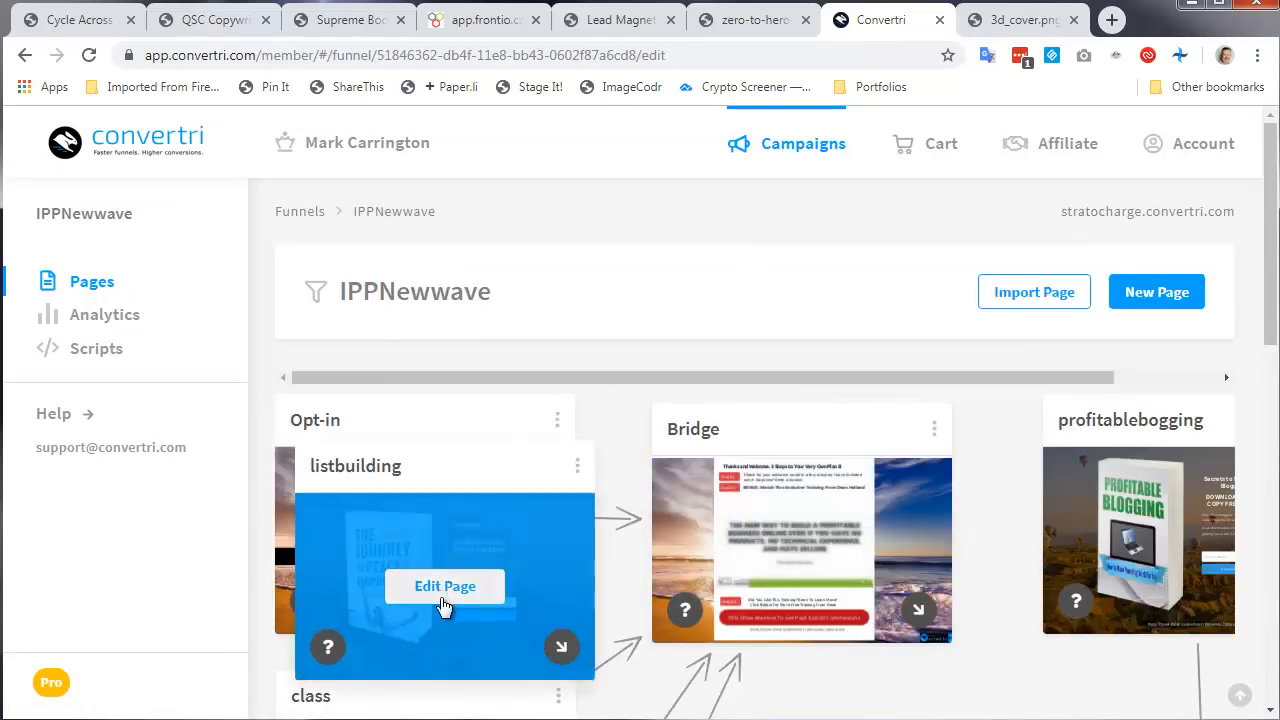
left_click(445, 586)
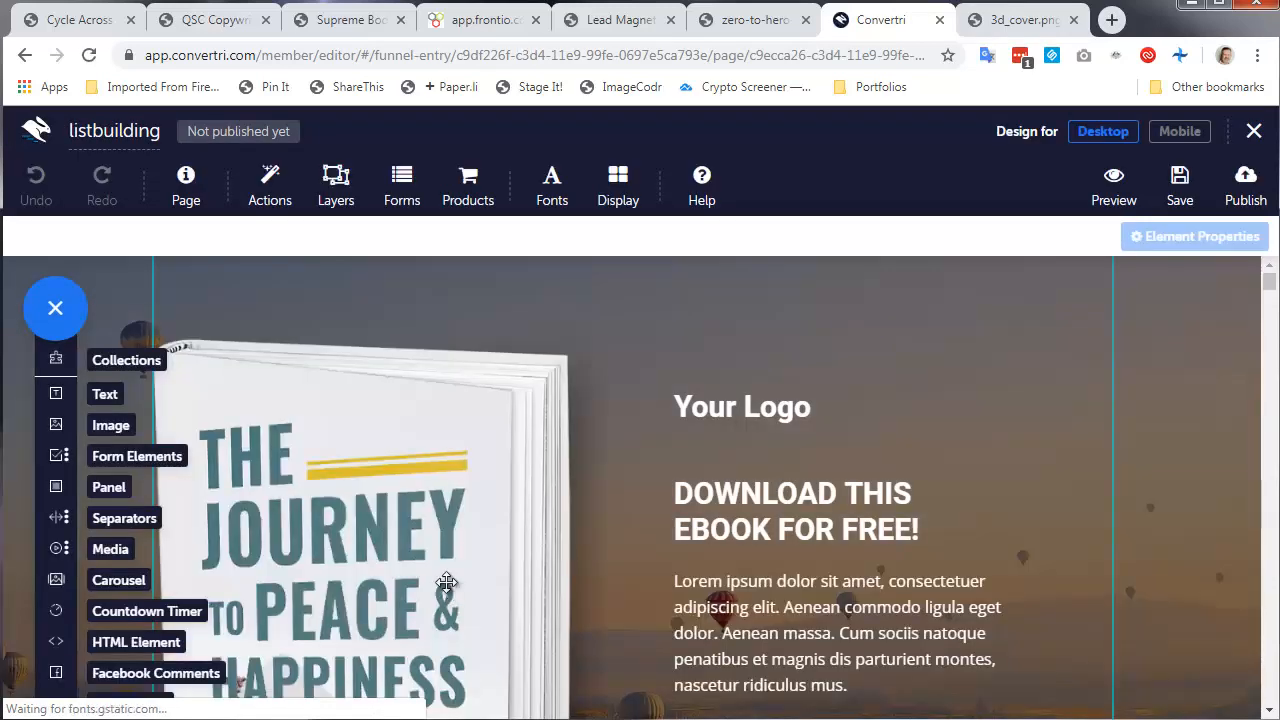
left_click(730, 420)
left_click(795, 407)
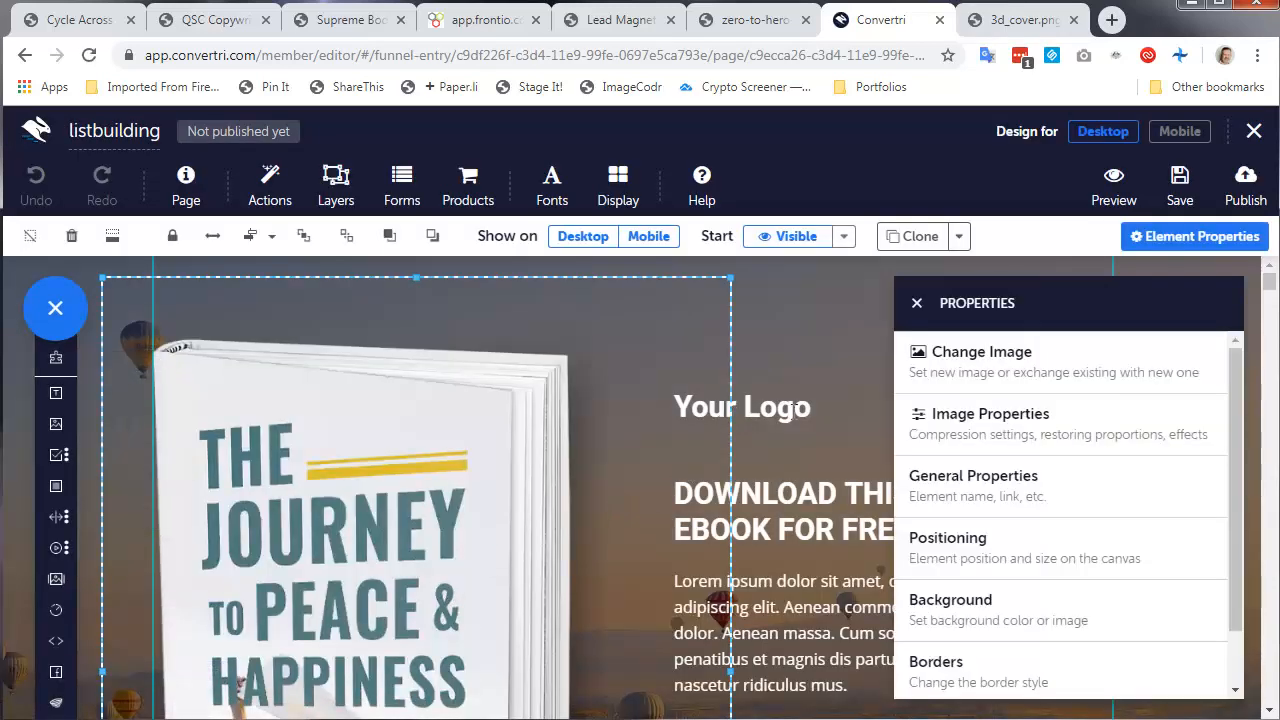
left_click(788, 379)
key("Delete")
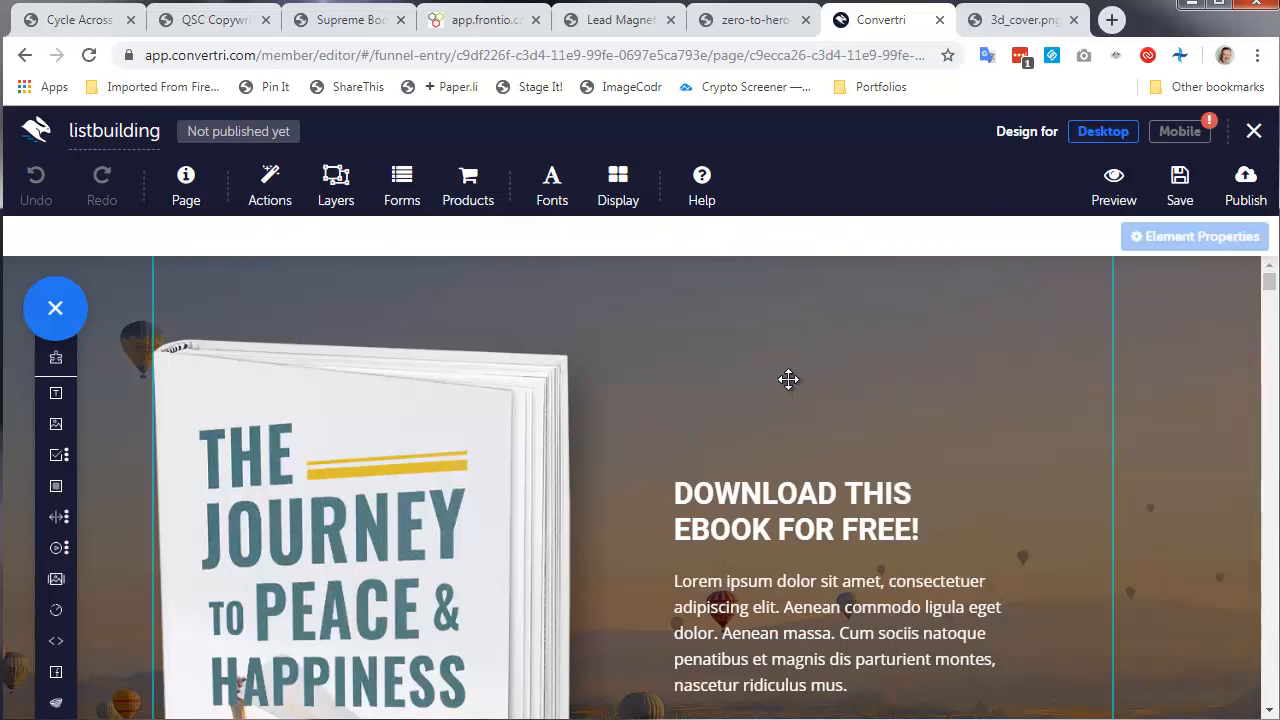
Replace the template's book image with 3d_cover.png from the CopyIn media folder
left_click(460, 475)
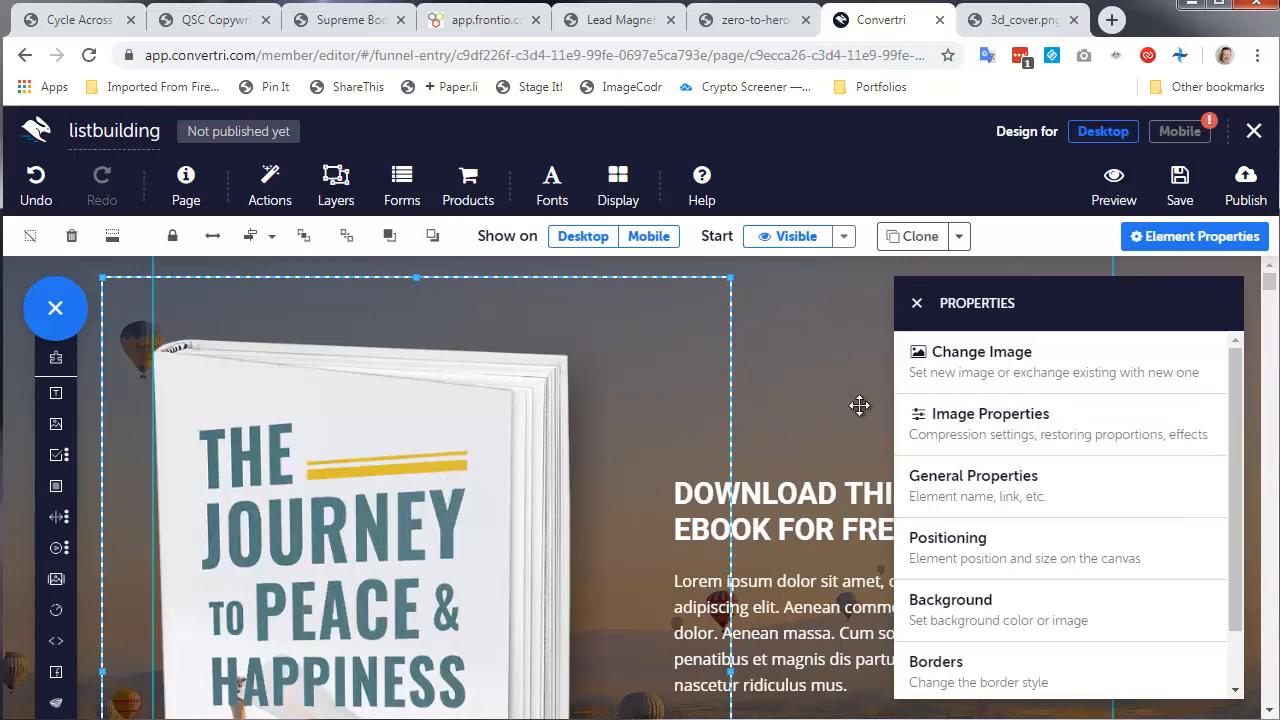
left_click(1044, 371)
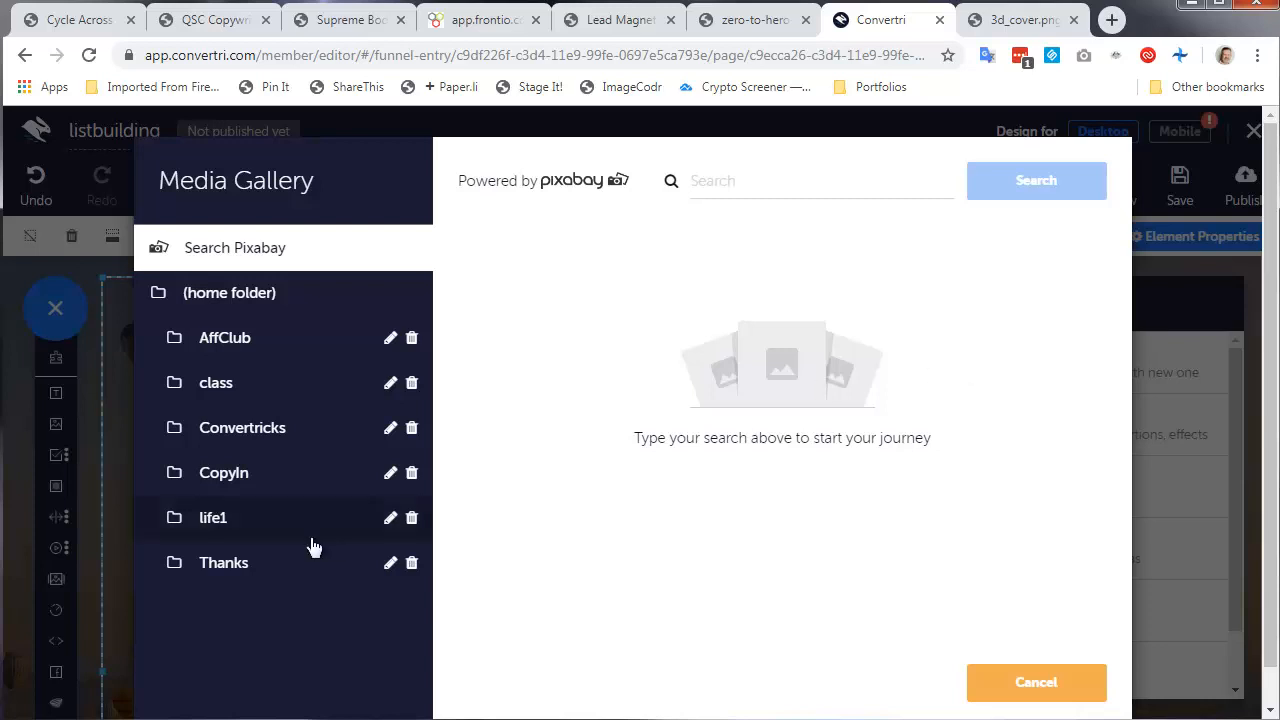
left_click(224, 474)
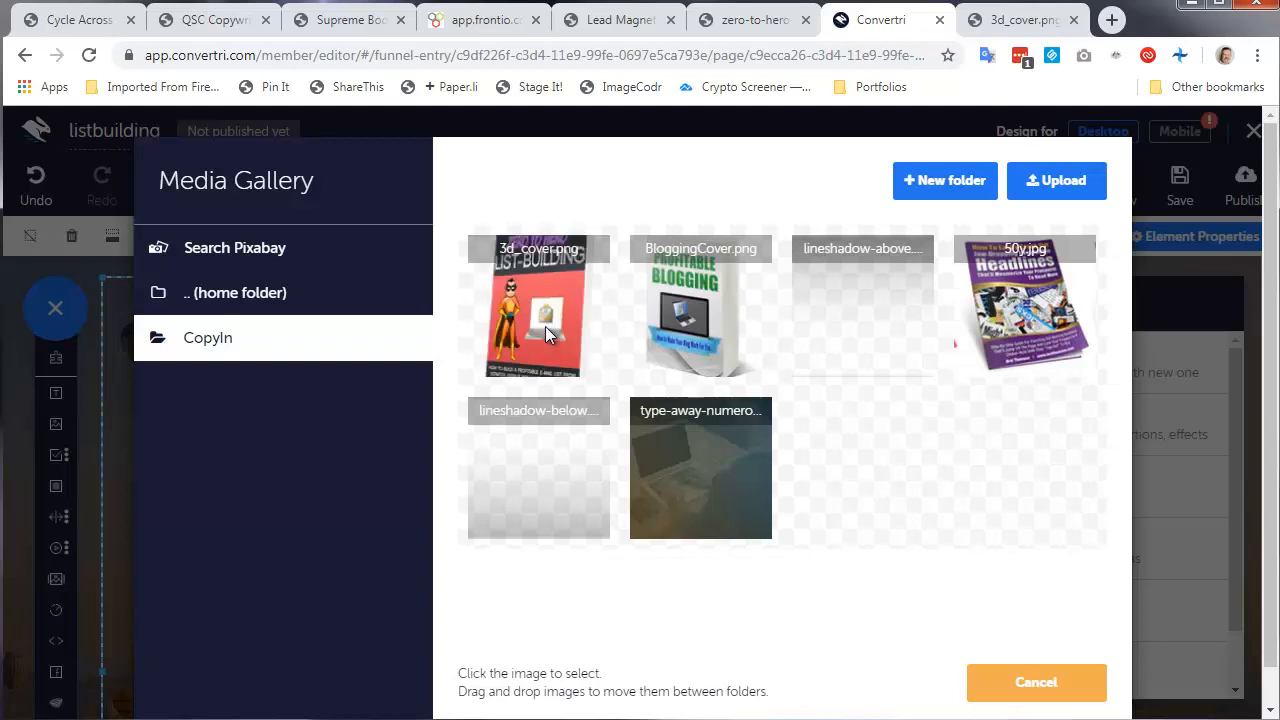
left_click(545, 333)
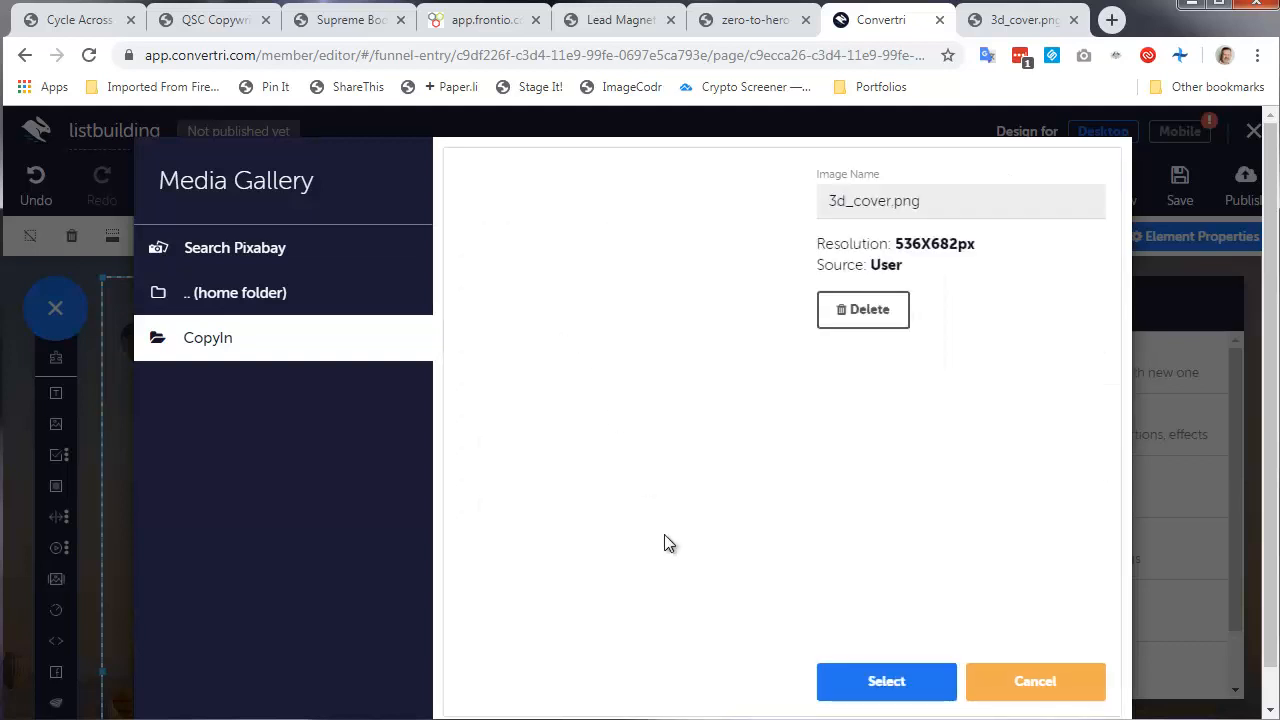
left_click(889, 678)
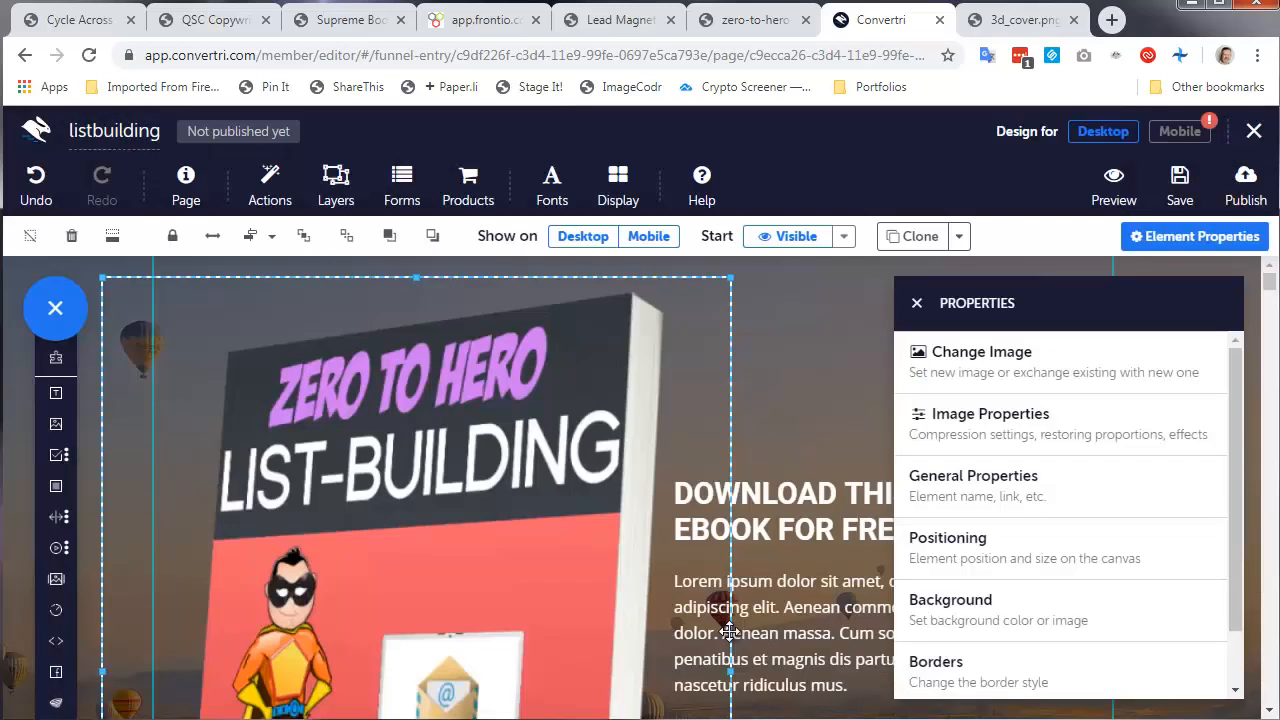
left_click(838, 371)
scroll(557, 438, "down", 2)
scroll(557, 440, "down", 1)
scroll(560, 437, "up", 2)
scroll(562, 441, "up", 1)
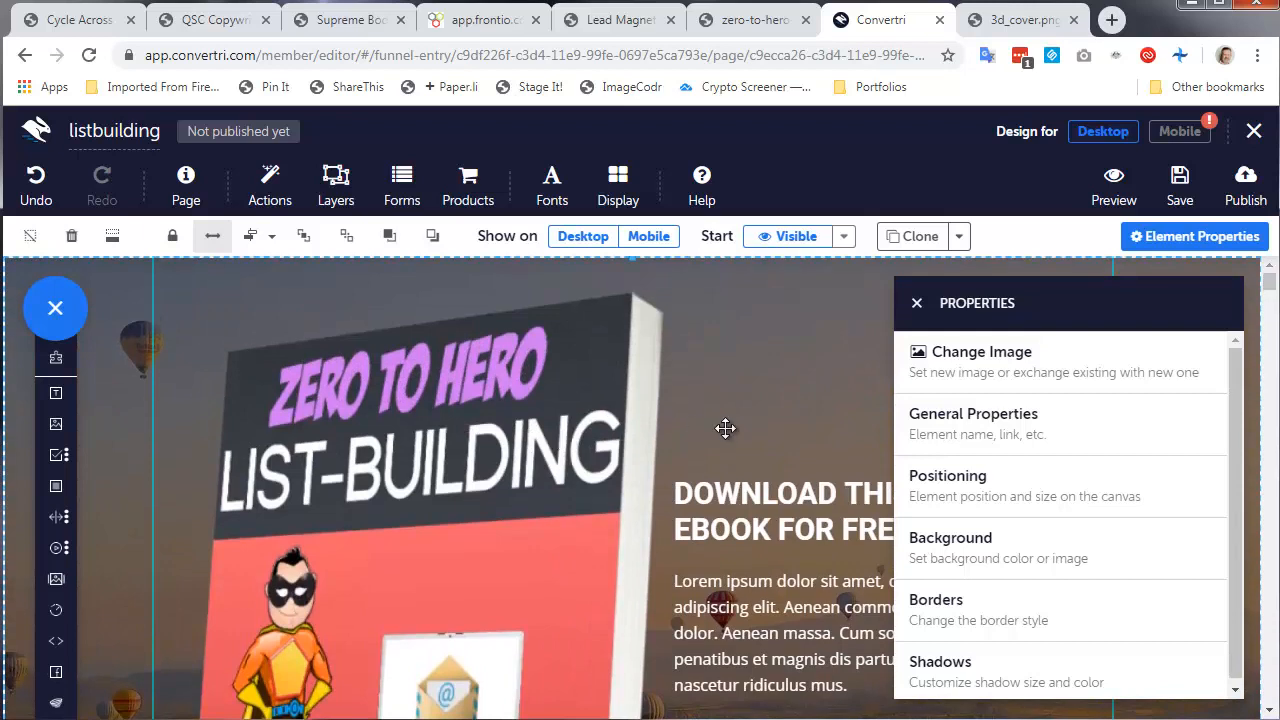
Close the element properties covering the "DOWNLOAD THIS EBOOK FOR FREE!" headline and place the text cursor in it
left_click(779, 497)
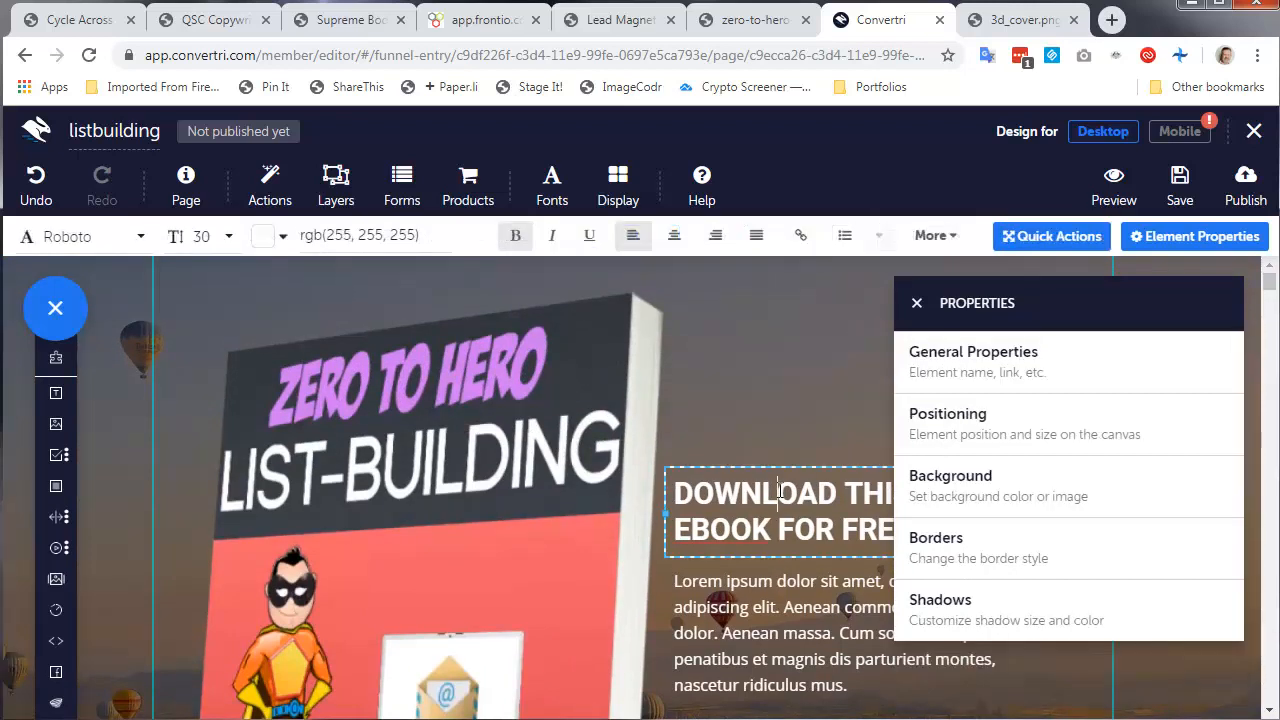
left_click(917, 305)
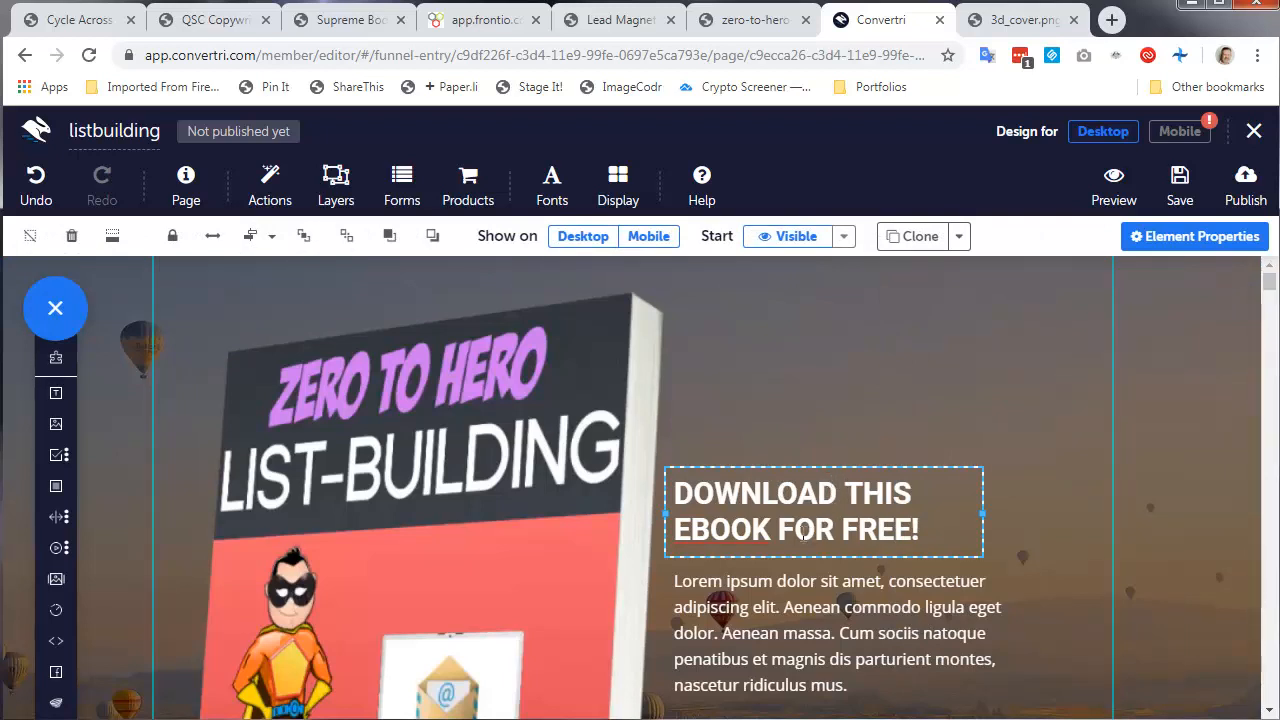
left_click(731, 529)
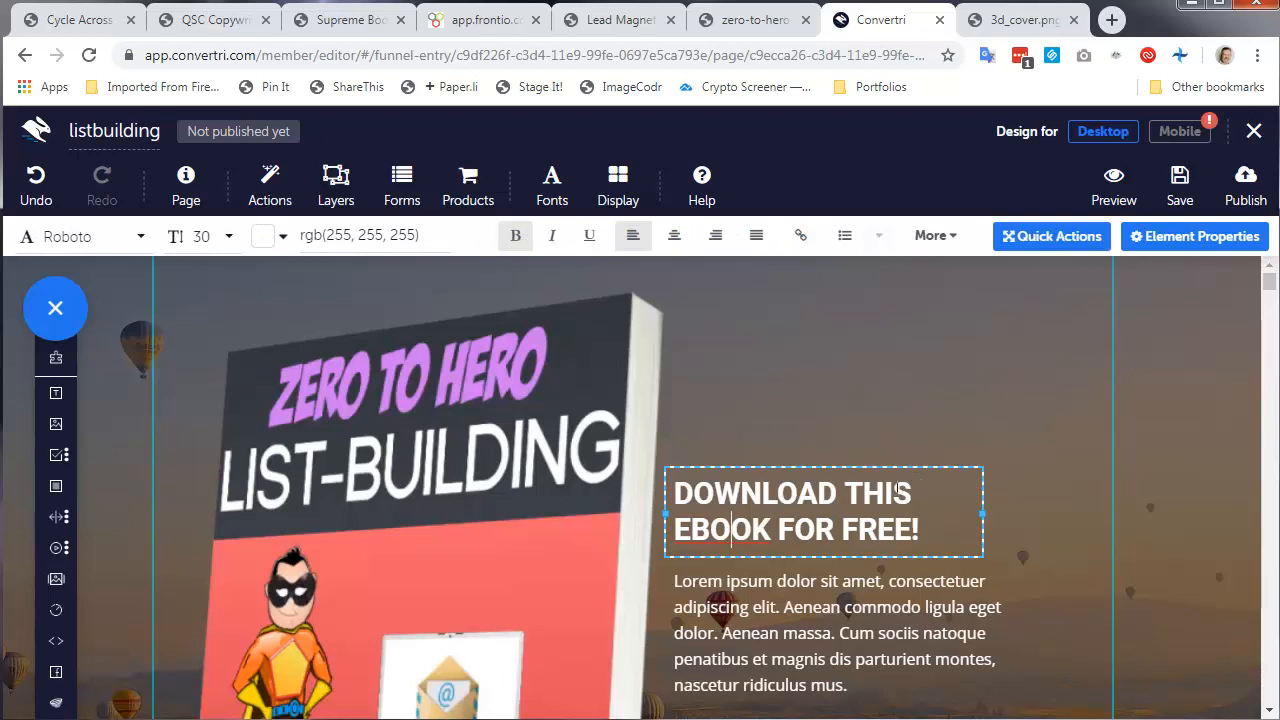
Shift the book cover image slightly to the right on the page and place the text cursor in the paragraph under the headline
scroll(758, 530, "down", 1)
left_click(683, 485)
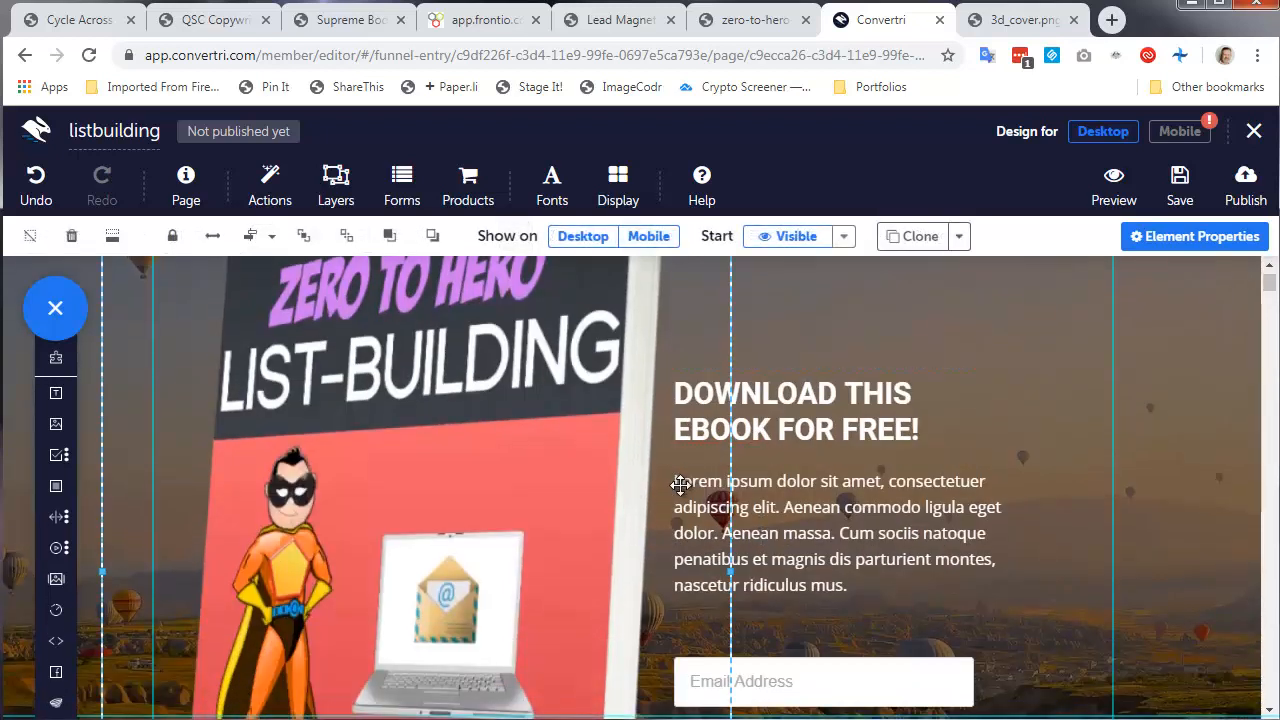
left_click_drag(681, 484, 693, 484)
left_click(797, 507)
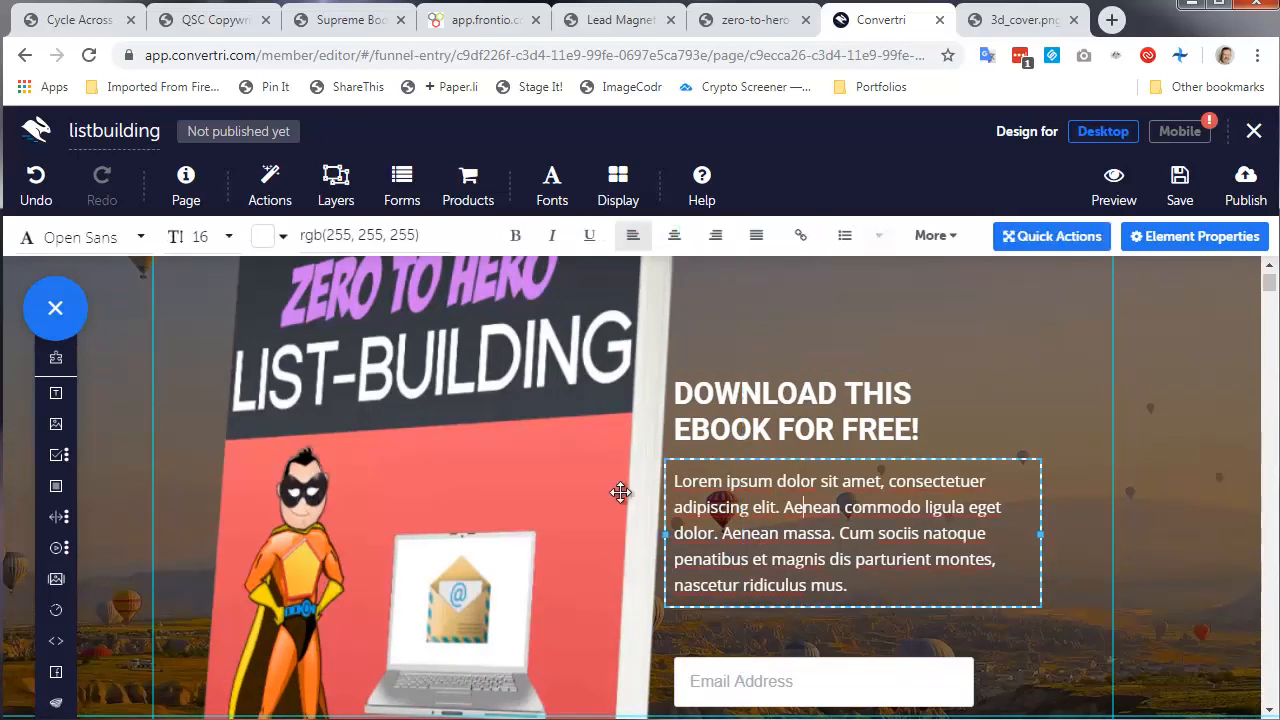
Replace the lorem ipsum paragraph under the headline with "List building is the cornestone of success in Internet Marketing" and start a new paragraph
type("-")
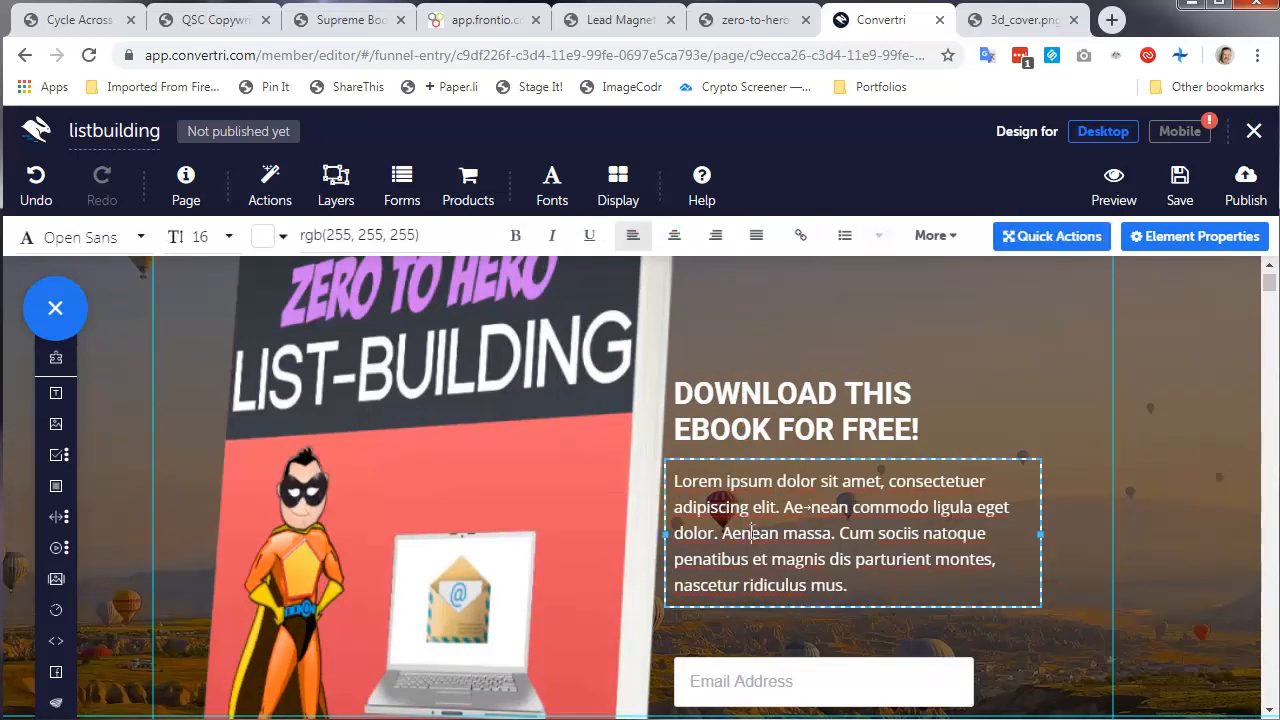
left_click_drag(676, 480, 848, 588)
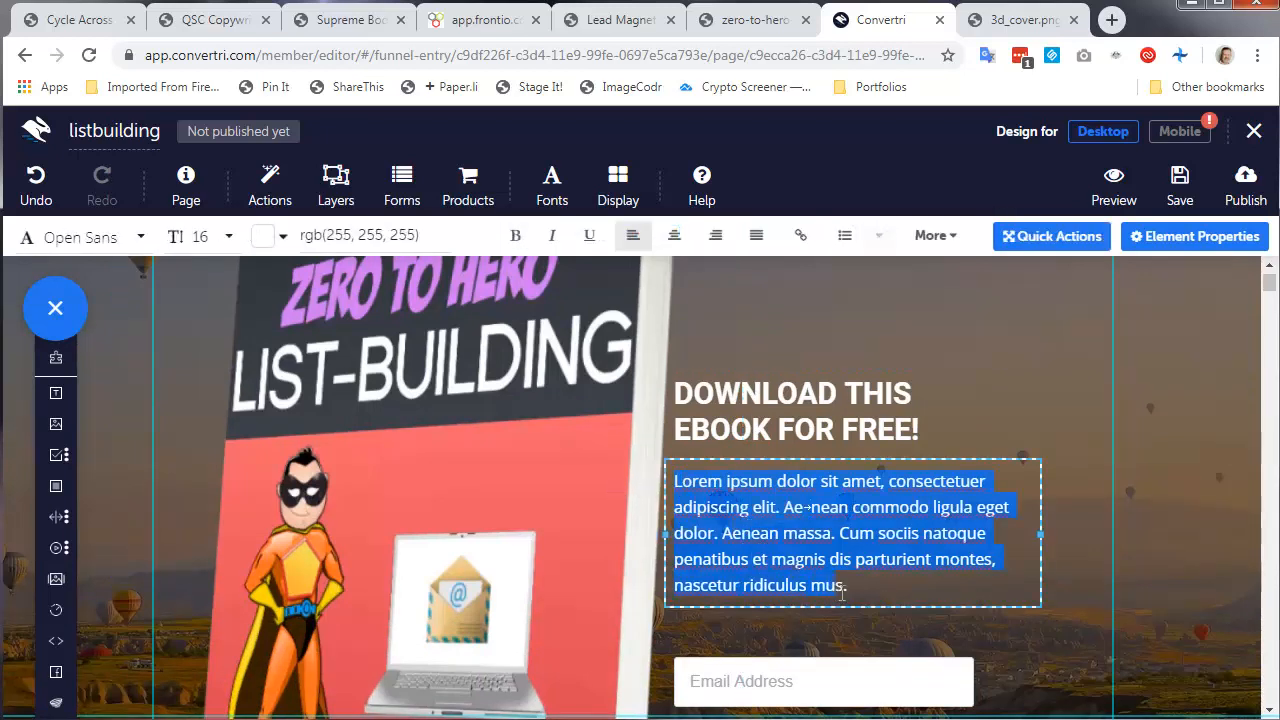
type("List")
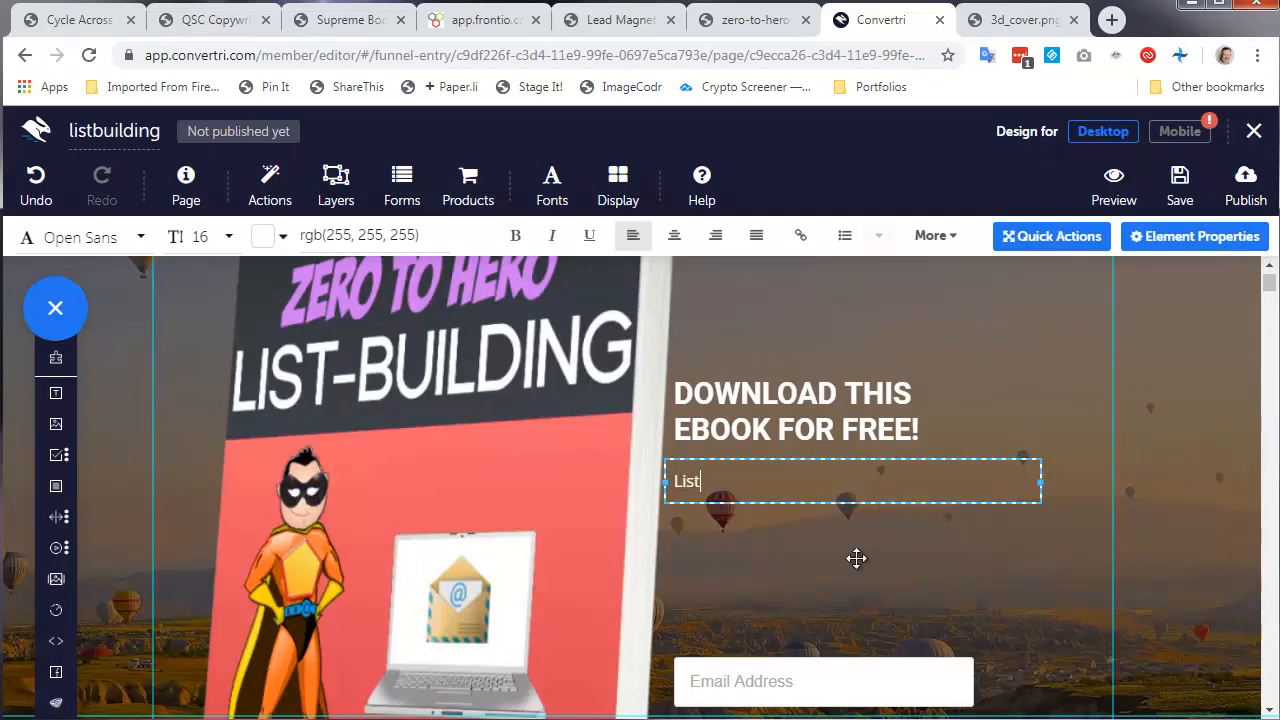
type(" building is the conre")
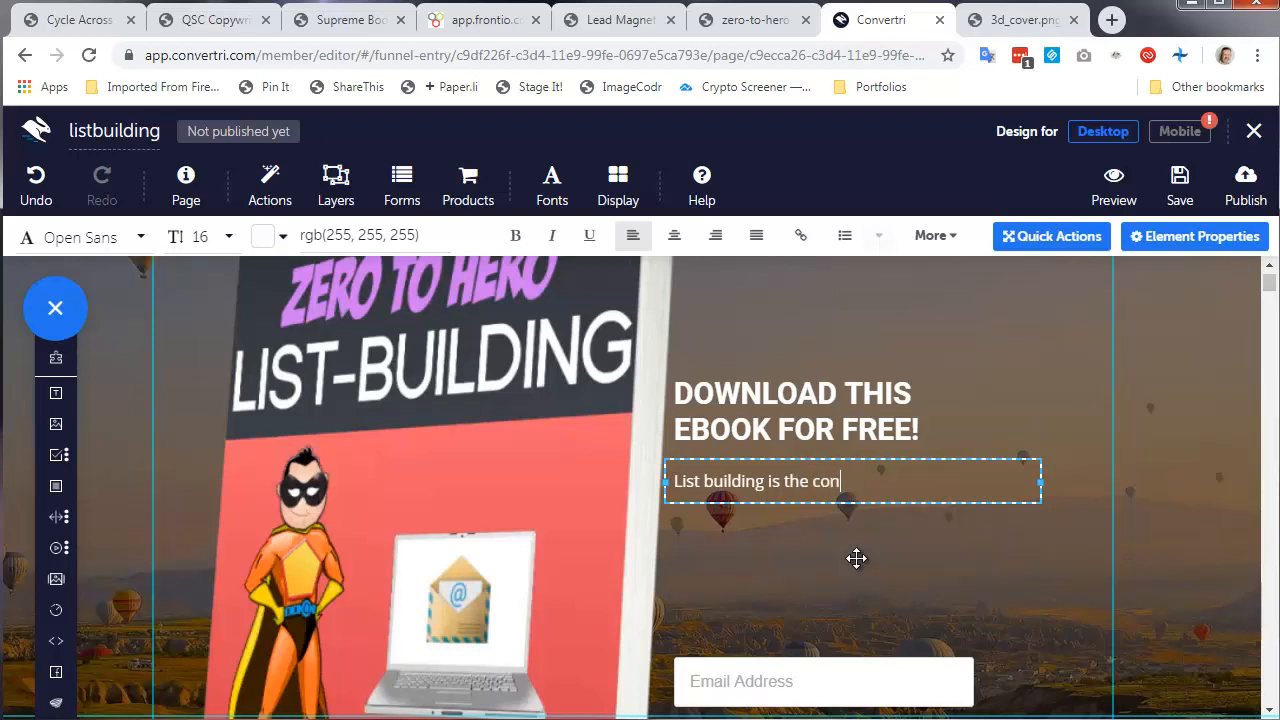
key("BackSpace")
key("BackSpace")
type("rnerstone of success i")
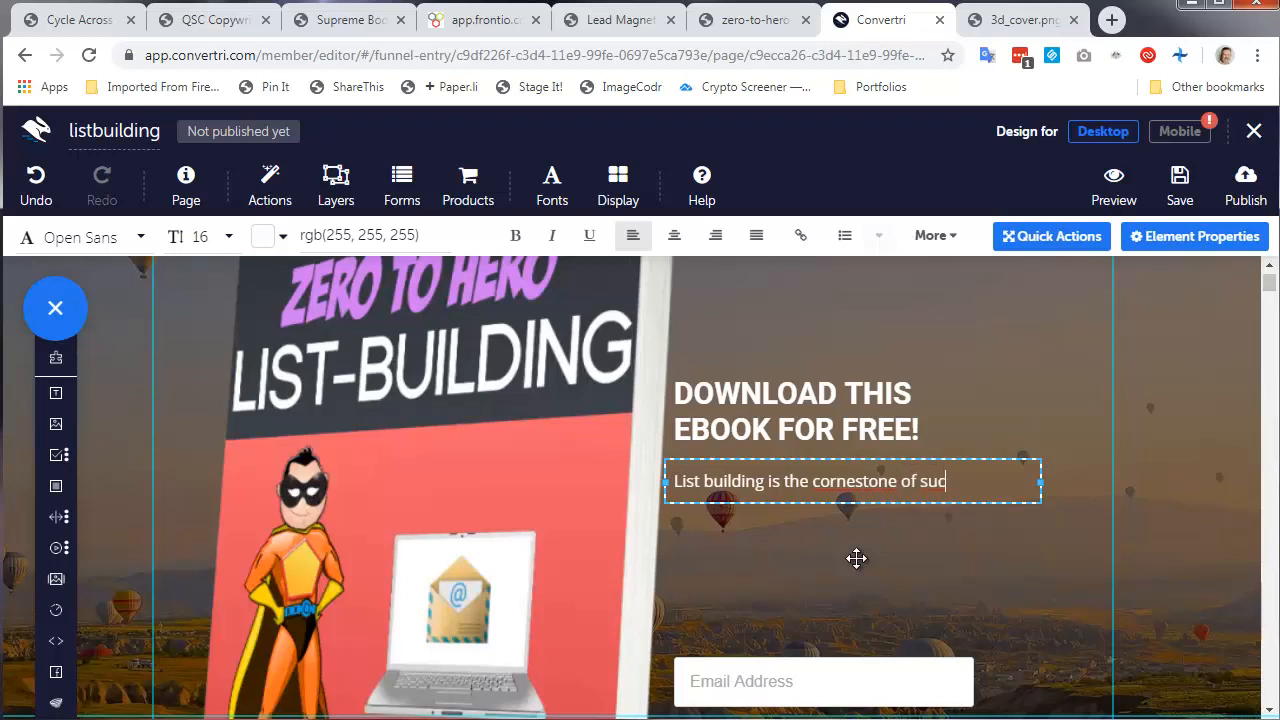
type("nternet Markewting")
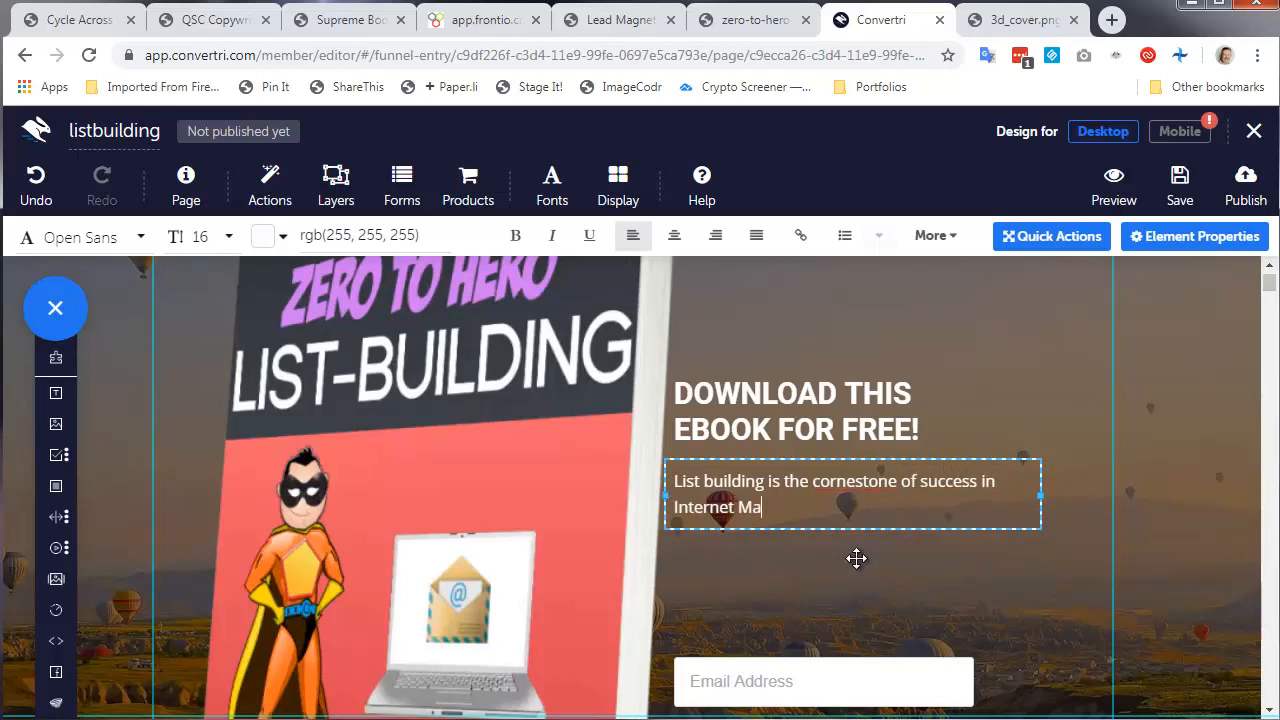
key("BackSpace")
key("BackSpace")
key("BackSpace")
type("ting")
key("Return")
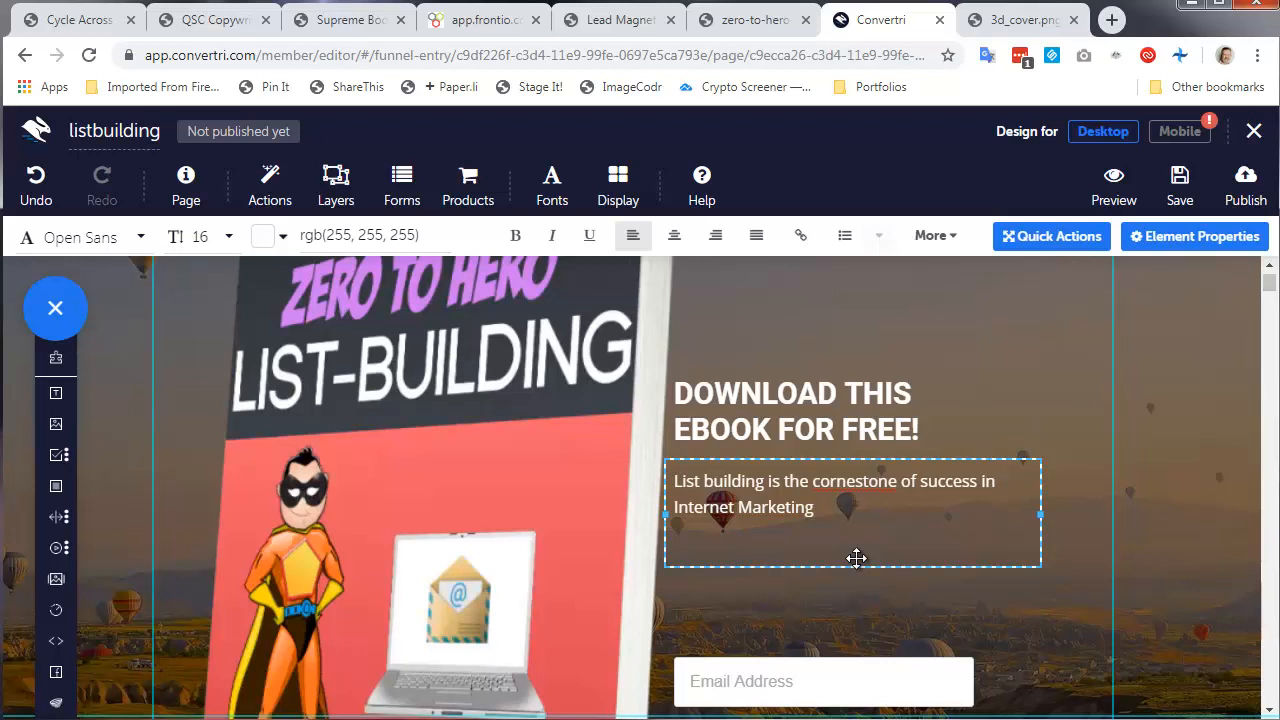
Add the second paragraph "Grab this free guide to become a super hero in list building" and correct the spelling of "cornerstone" in the first
type("Grab this free guid to become ")
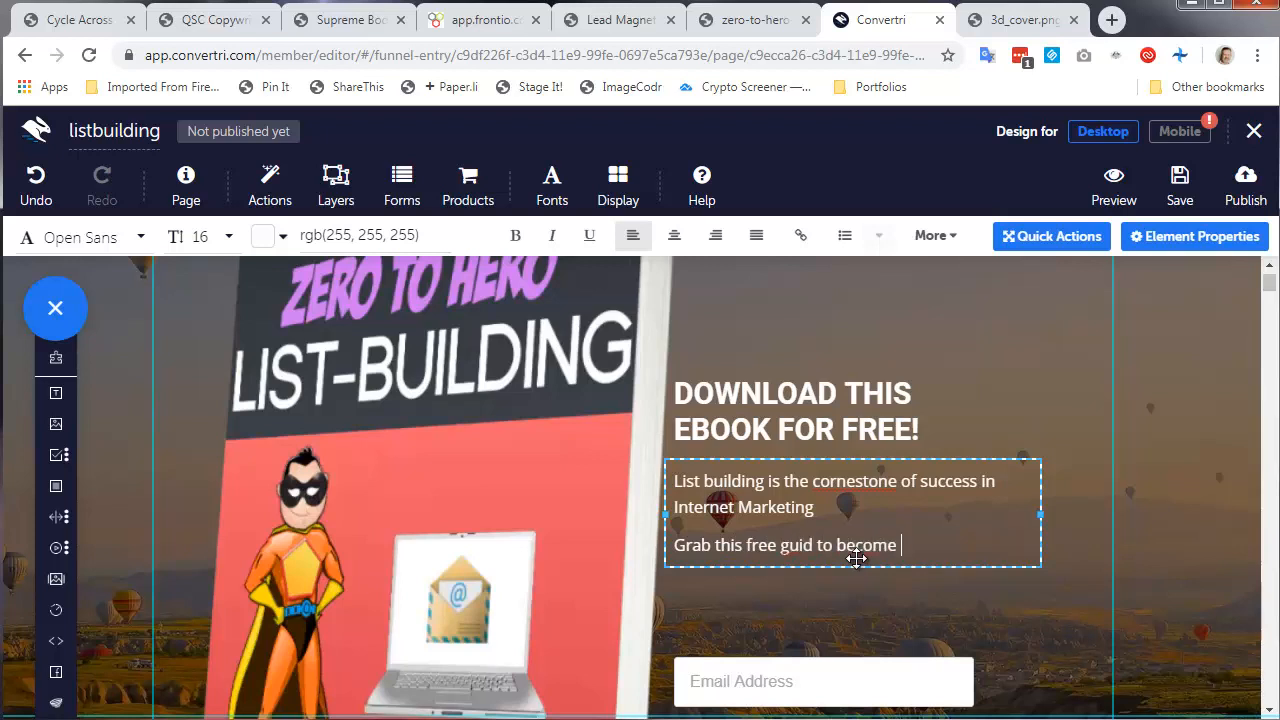
type("a super hero in list building")
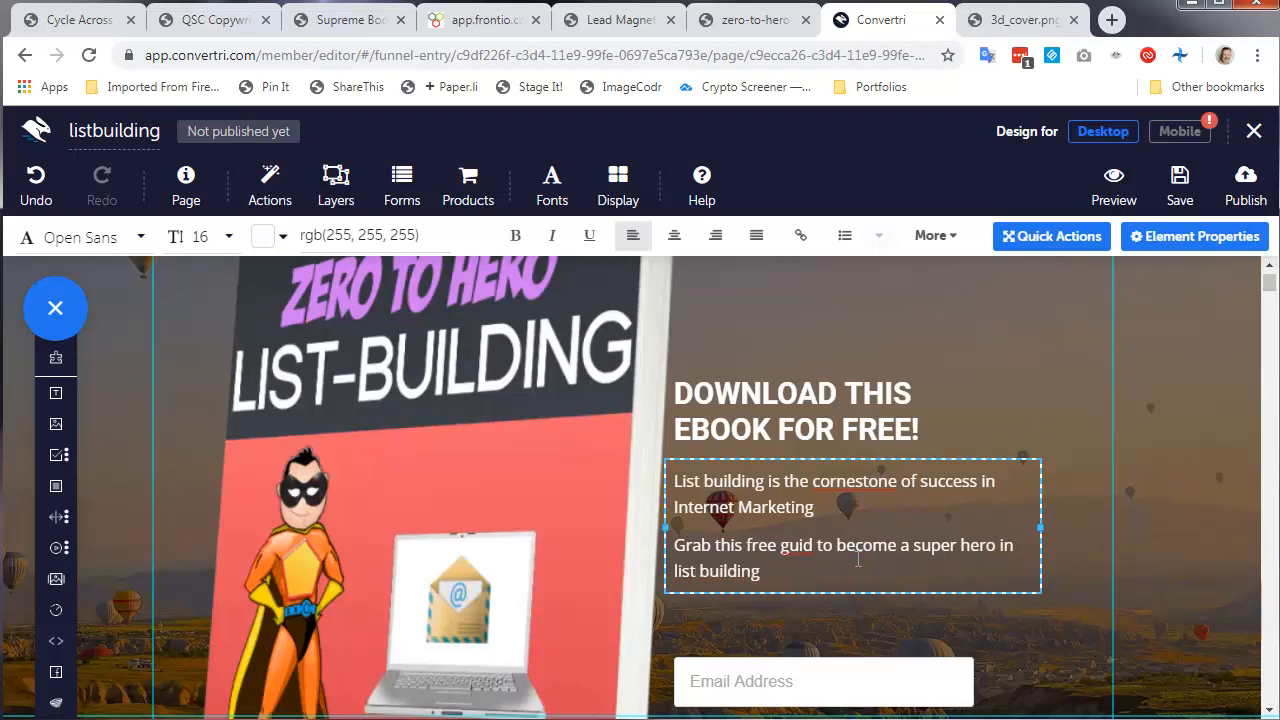
left_click(856, 481)
type("rs")
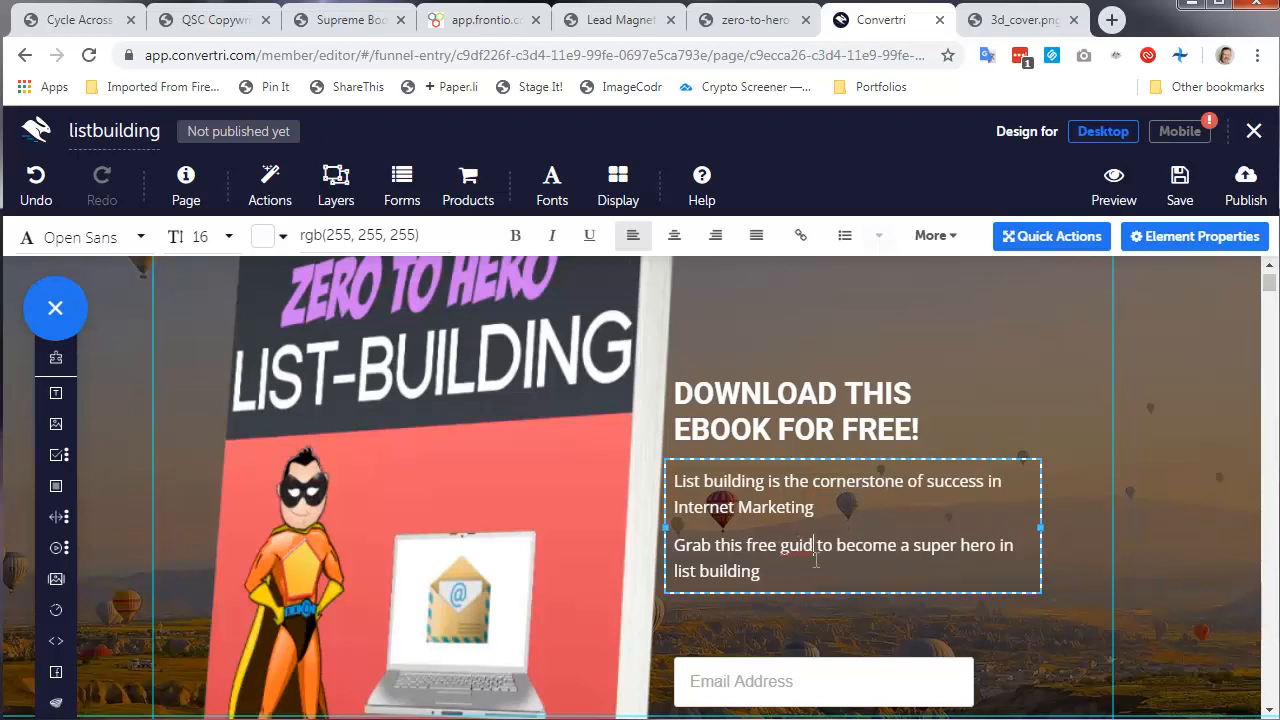
type("e")
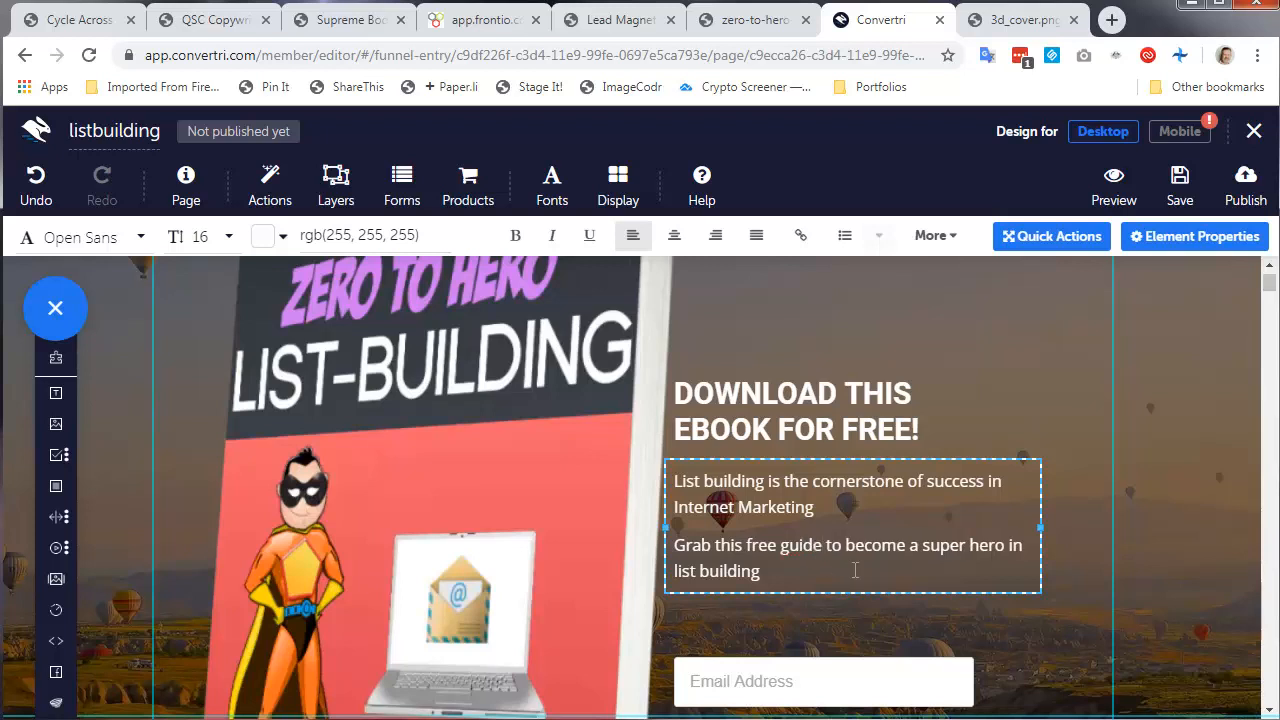
left_click(1001, 392)
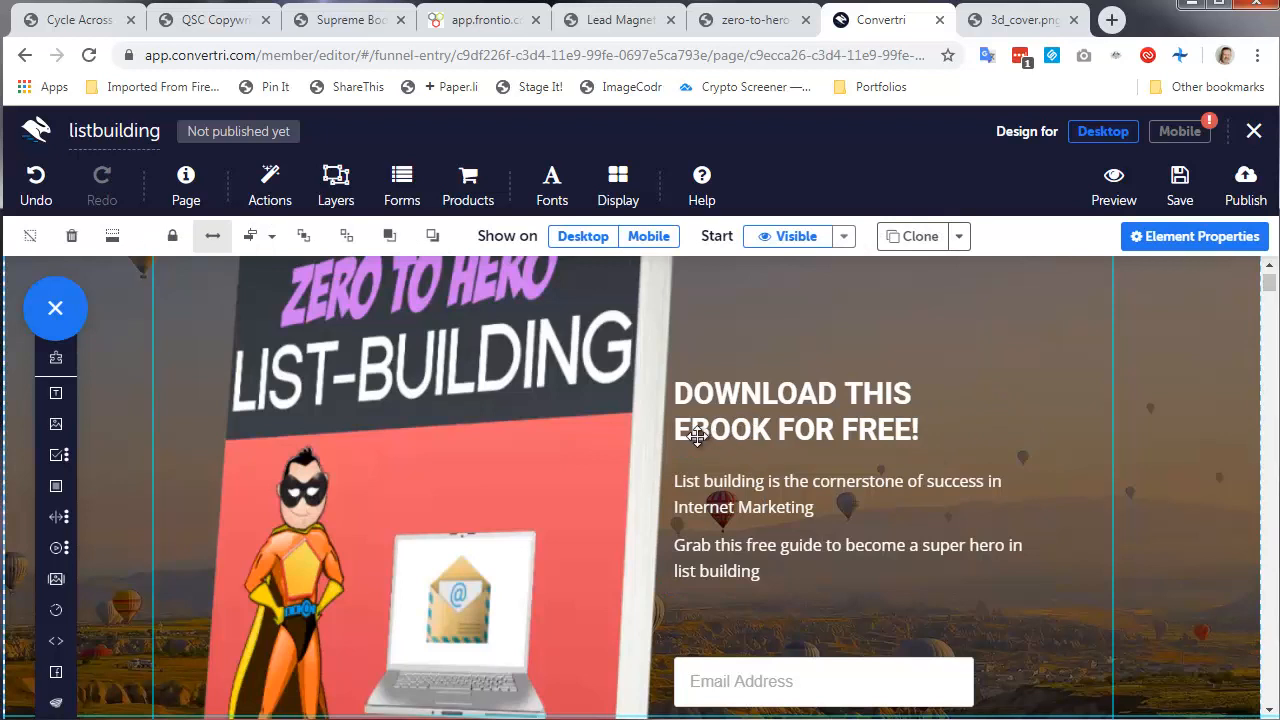
Review the "Download Now!" button's settings, including its mode, label and text styling, and close its properties
left_click(921, 397)
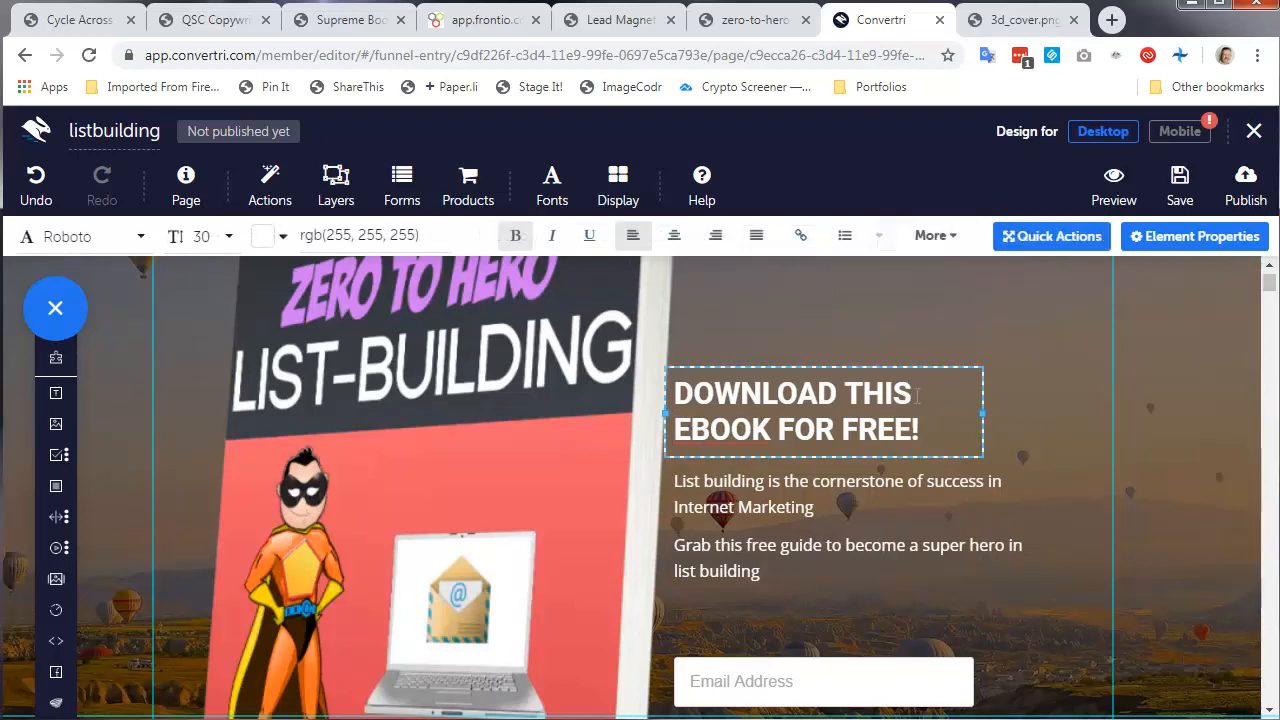
scroll(866, 432, "down", 1)
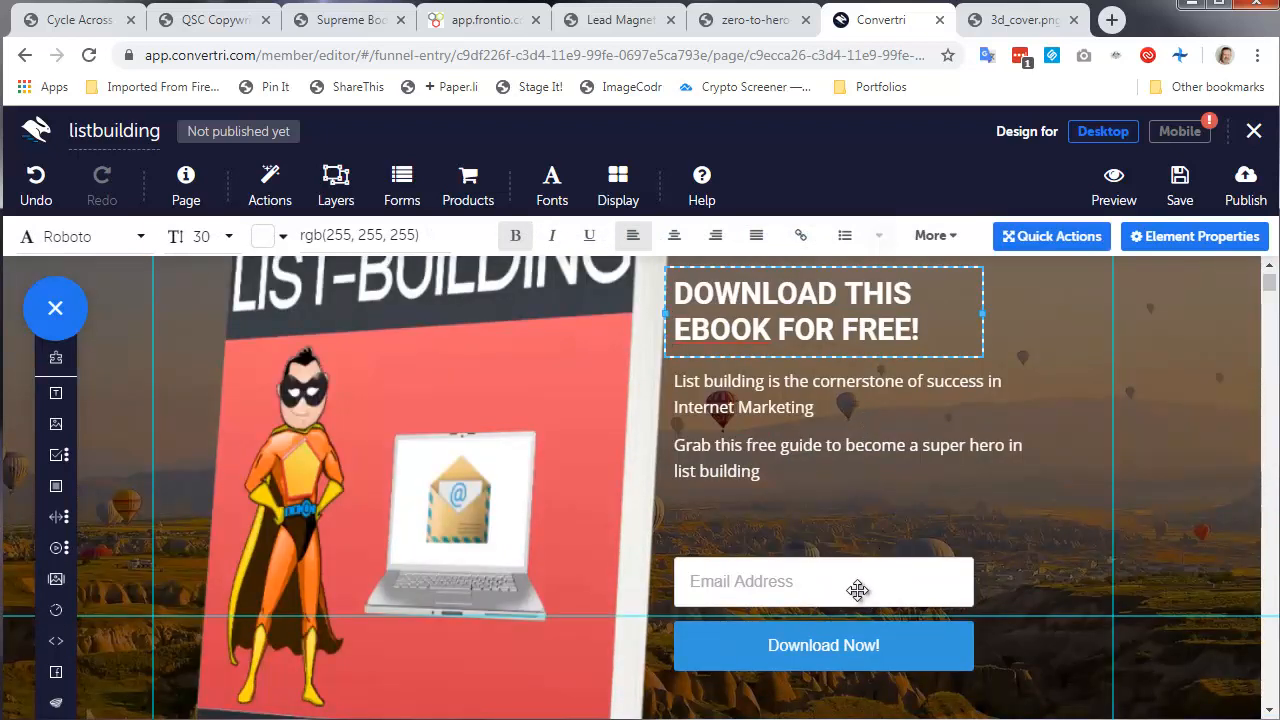
left_click(842, 657)
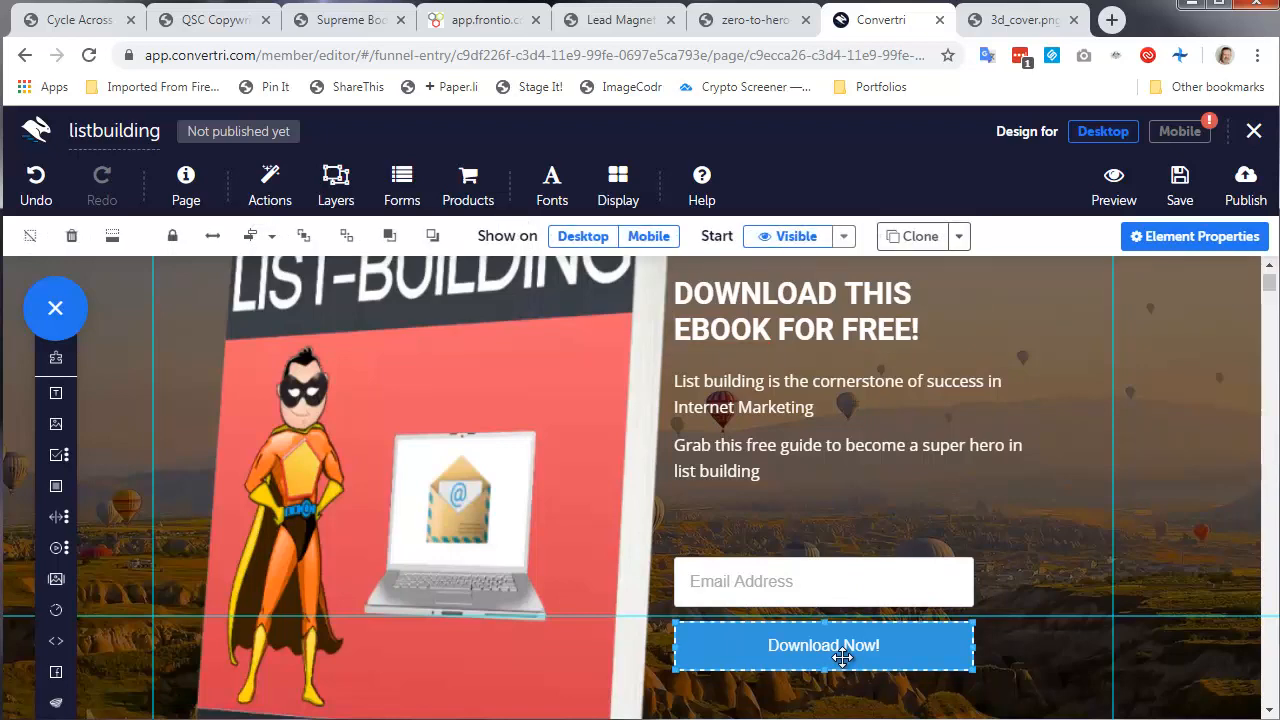
left_click(1193, 243)
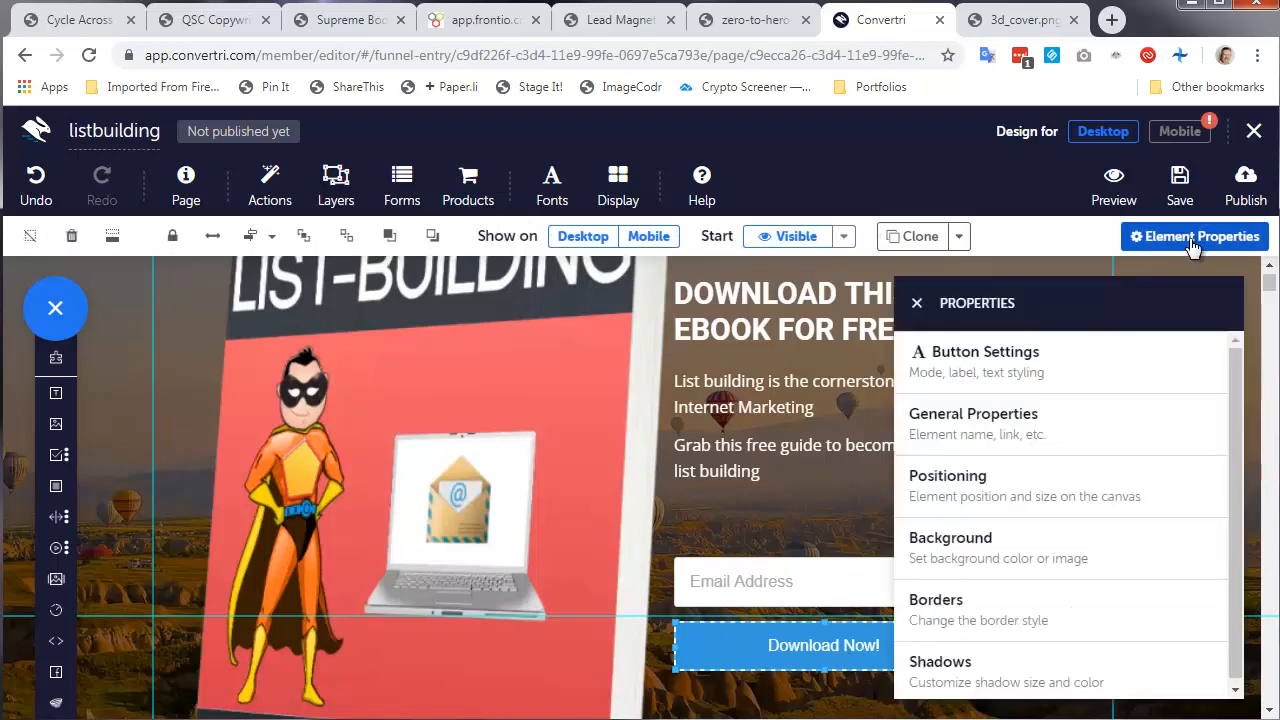
left_click(978, 370)
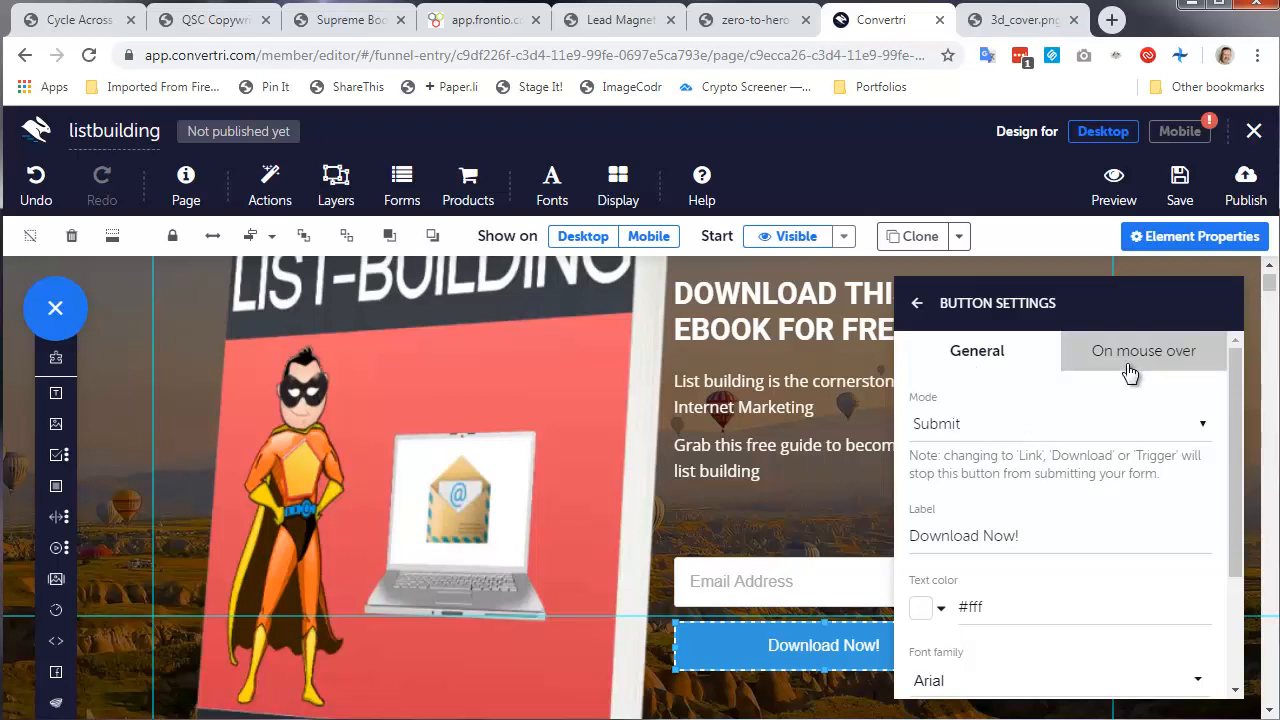
left_click(916, 303)
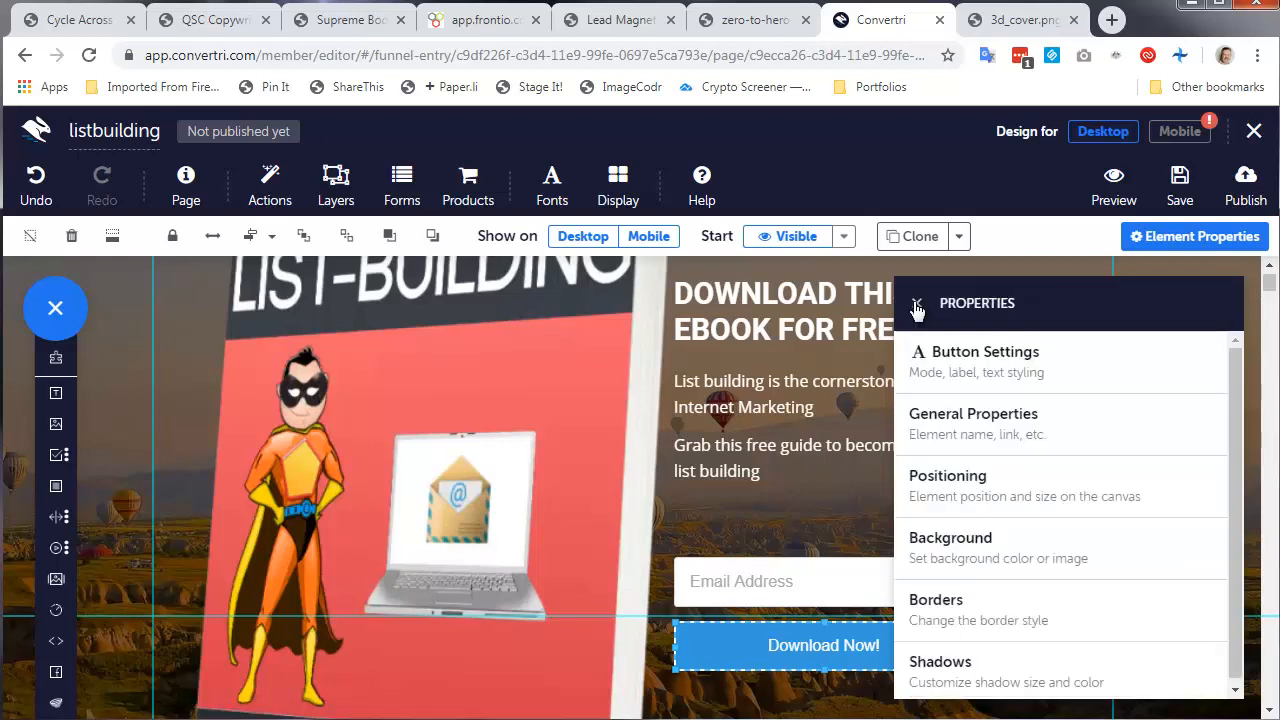
left_click(917, 303)
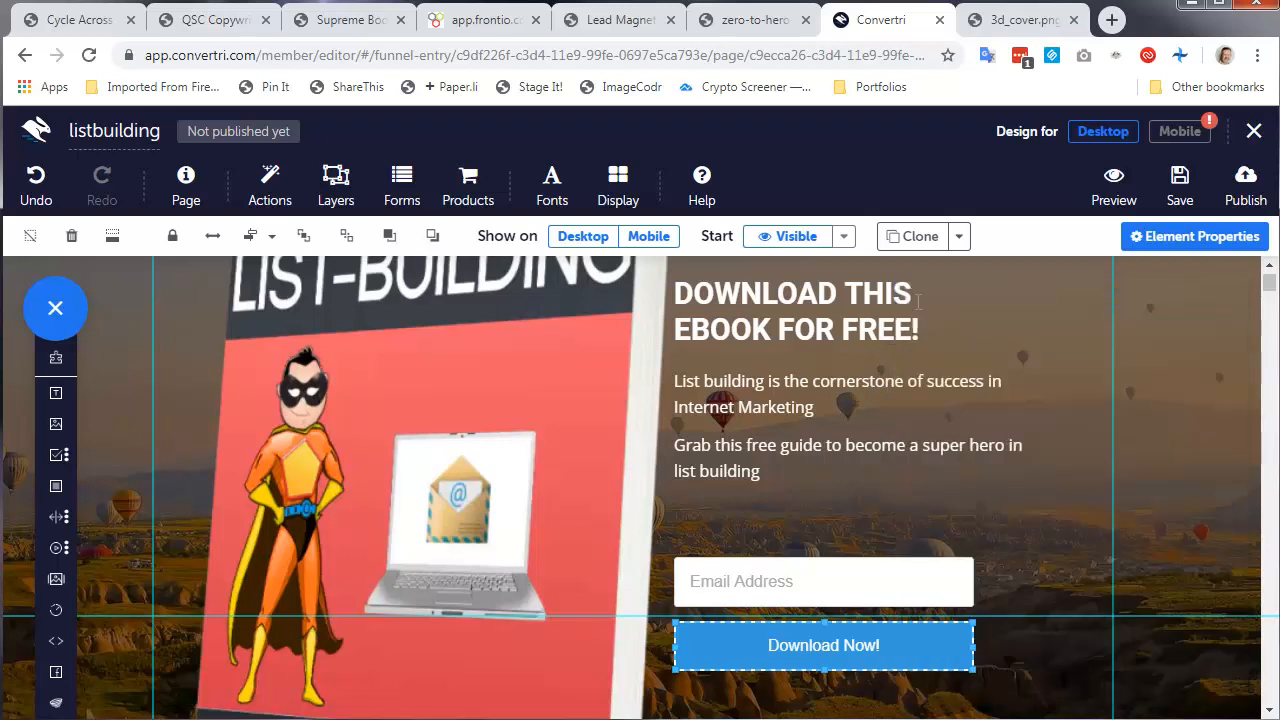
Check the lower part of the listbuilding page, save the page and close its editor
scroll(600, 495, "down", 5)
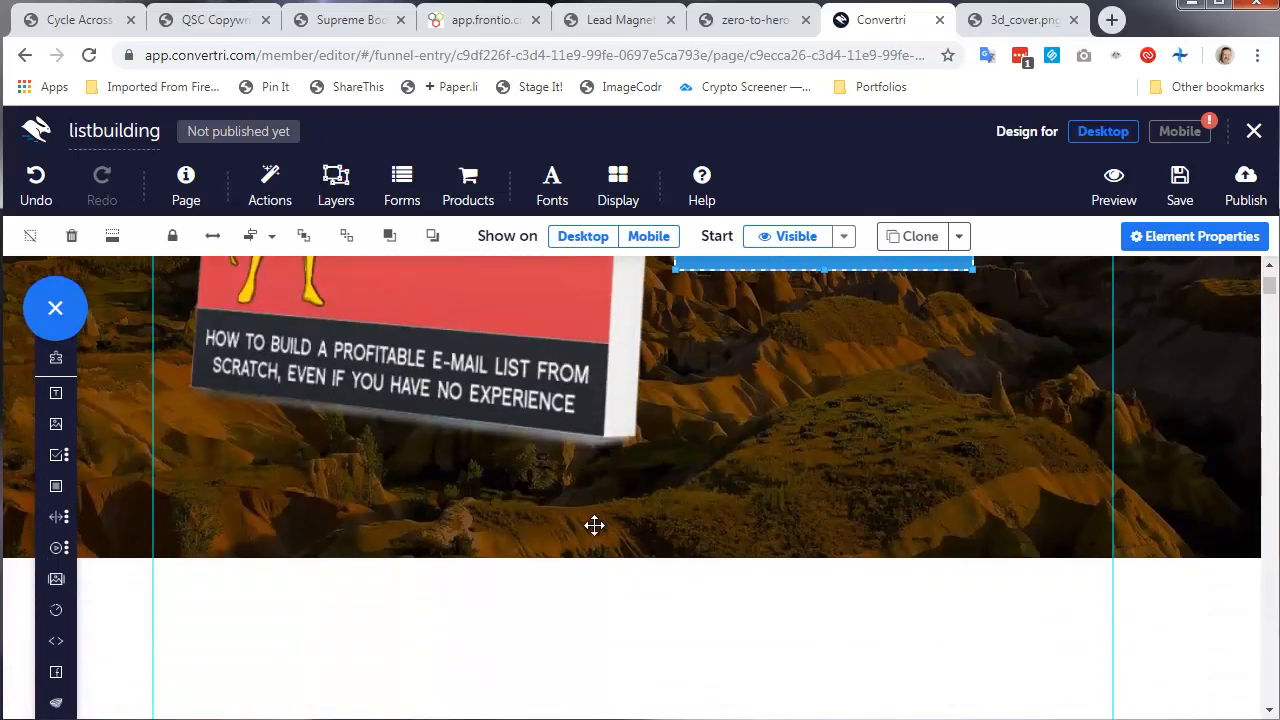
scroll(594, 526, "down", 3)
scroll(593, 531, "up", 5)
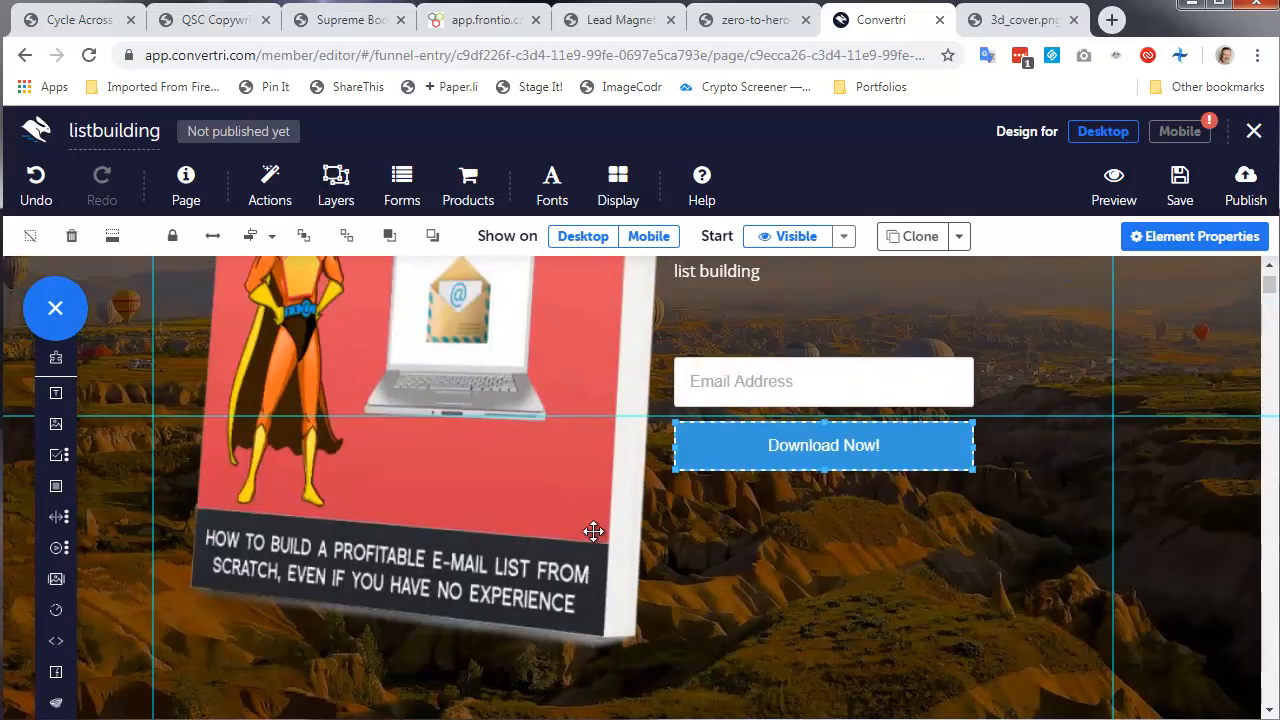
scroll(594, 531, "down", 1)
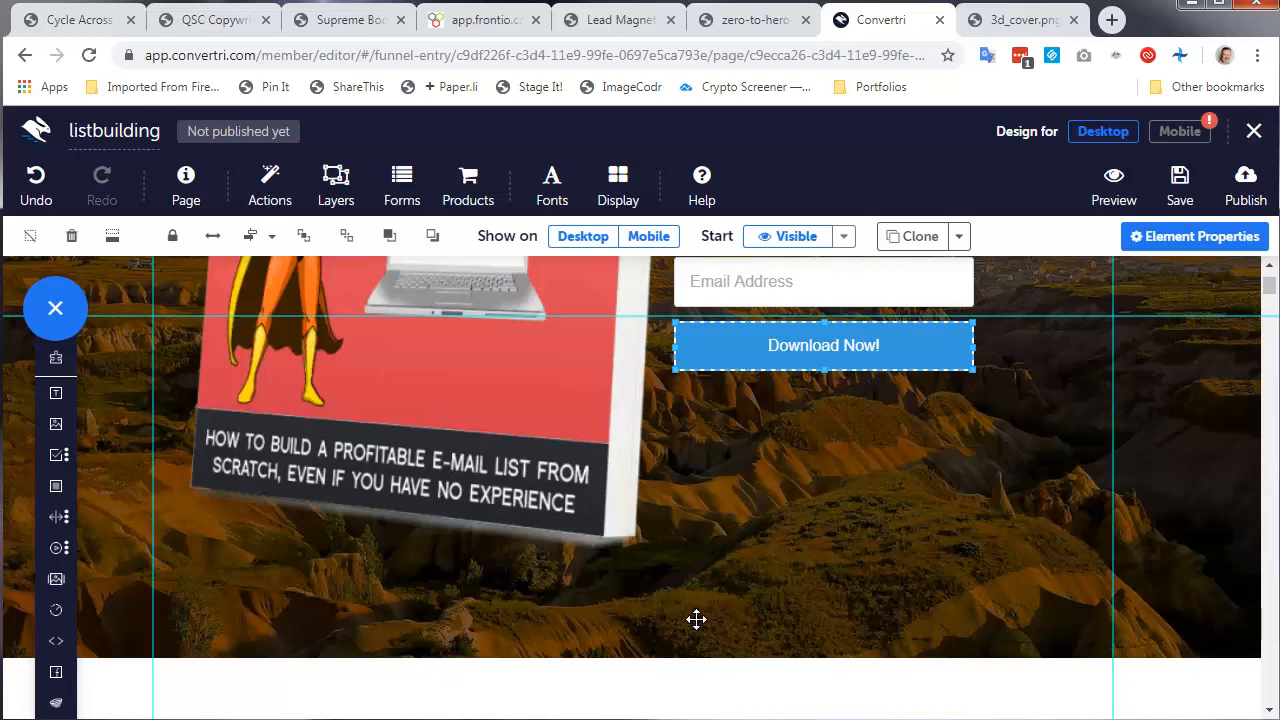
left_click(1180, 186)
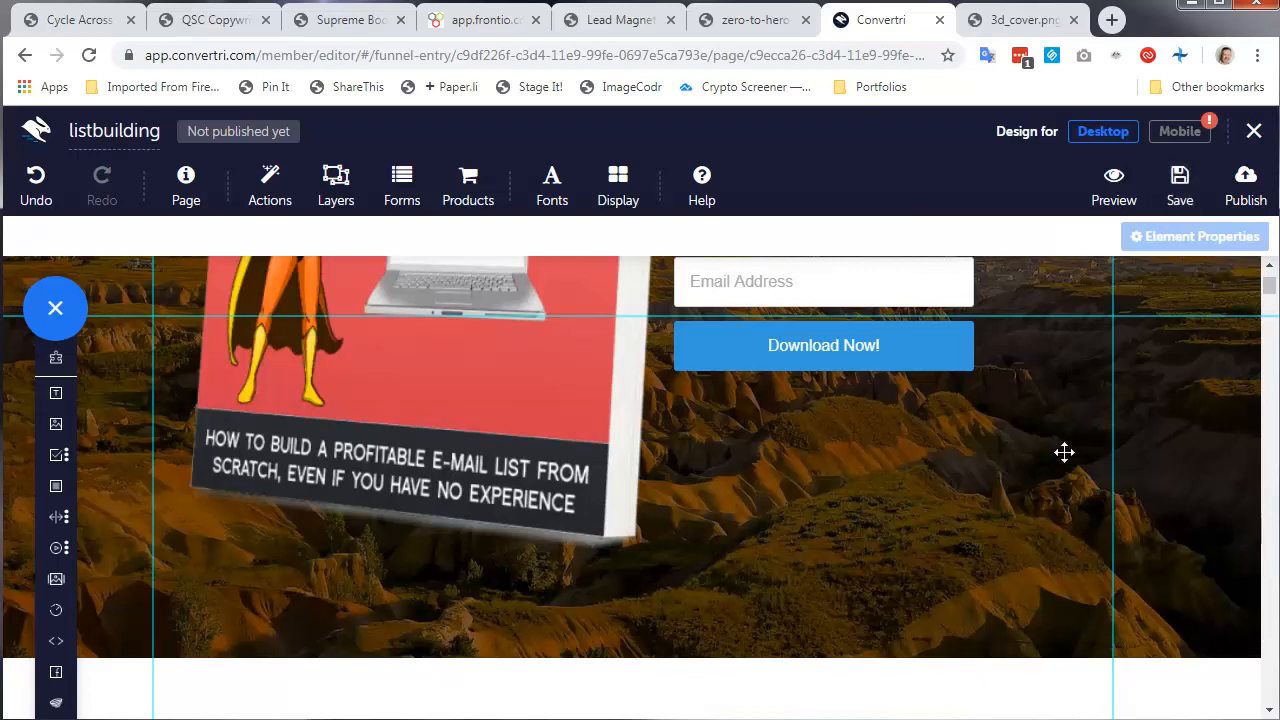
left_click(1254, 131)
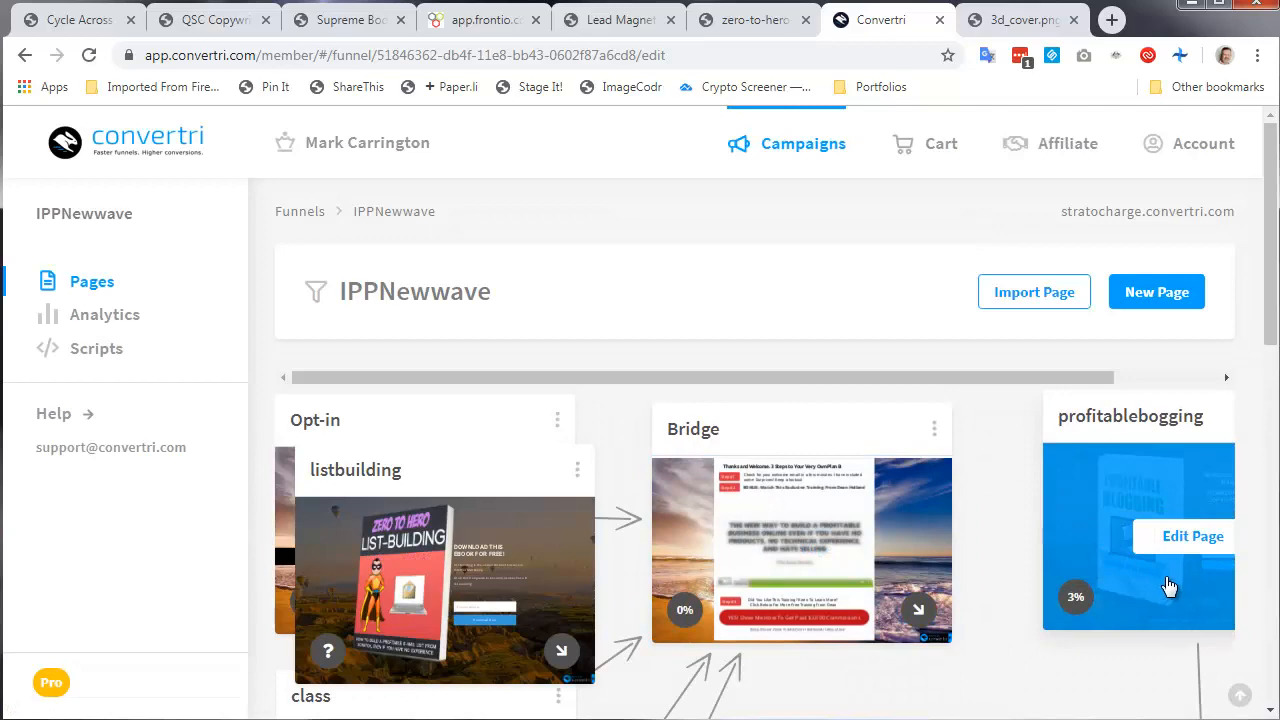
Open the profitablebogging page in the editor and select the row of policy links at the foot of its background section
left_click(1170, 540)
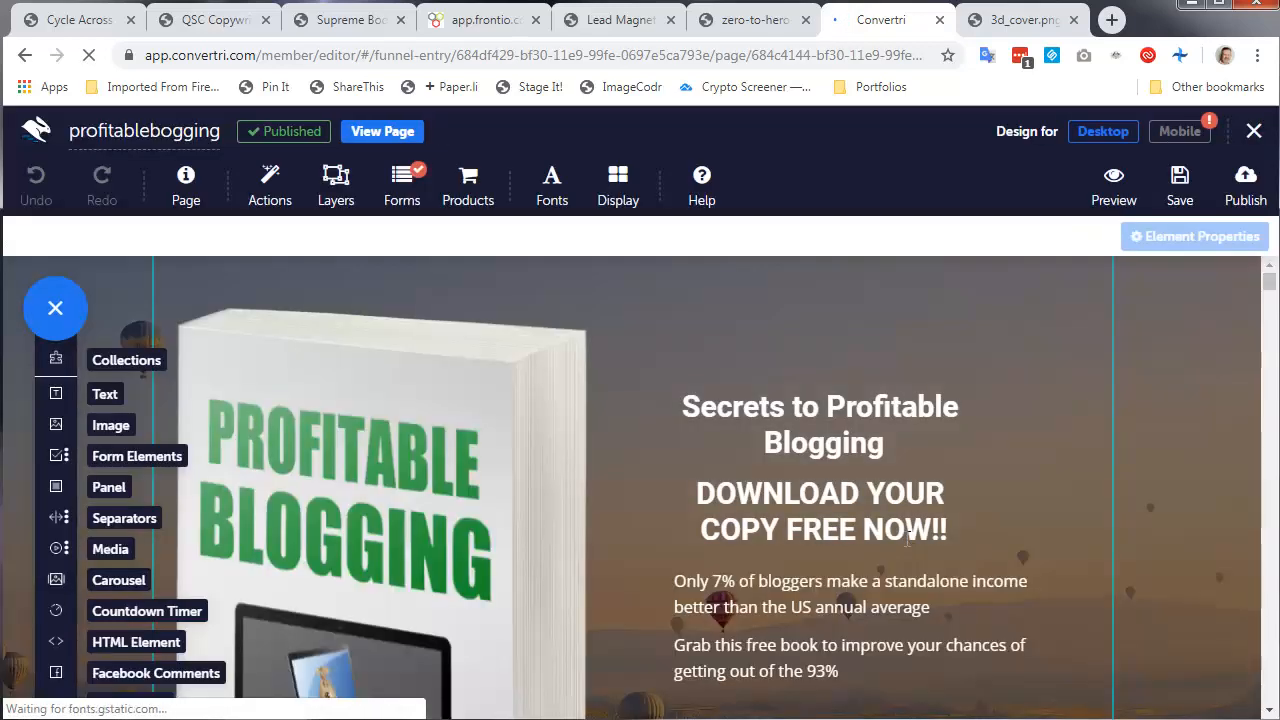
scroll(906, 538, "down", 8)
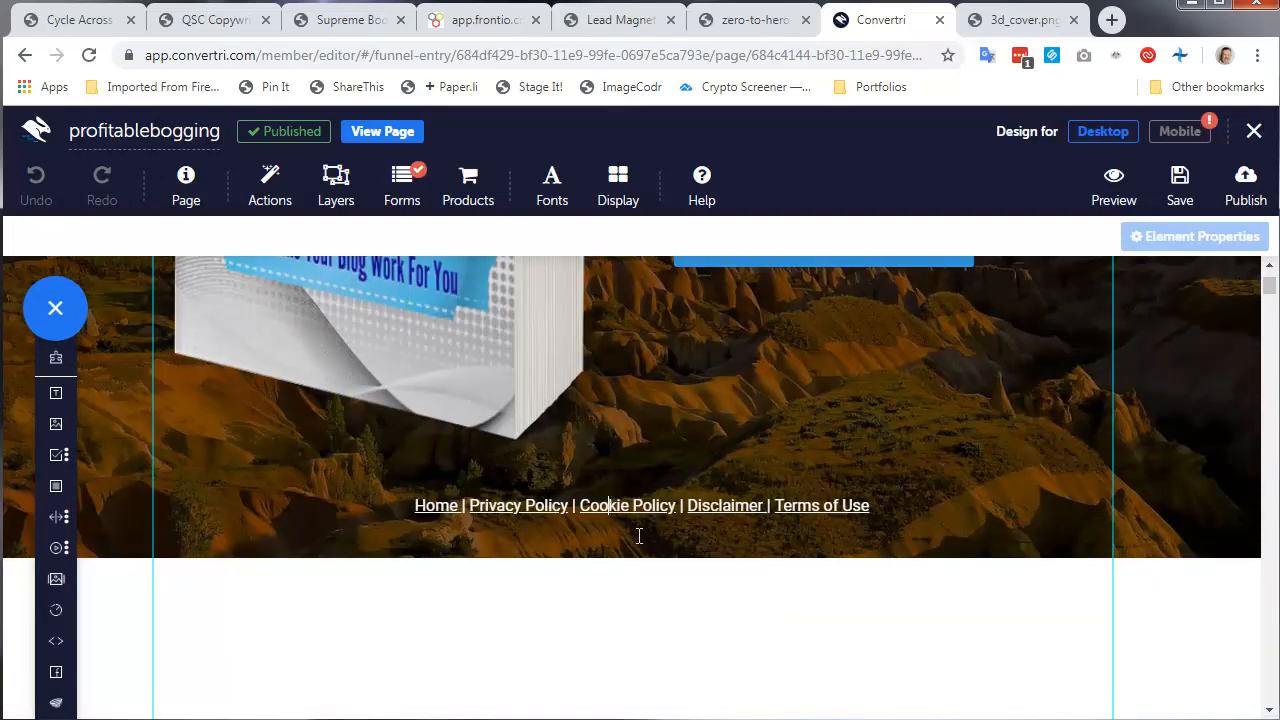
left_click(639, 536)
left_click(638, 535)
left_click(652, 520)
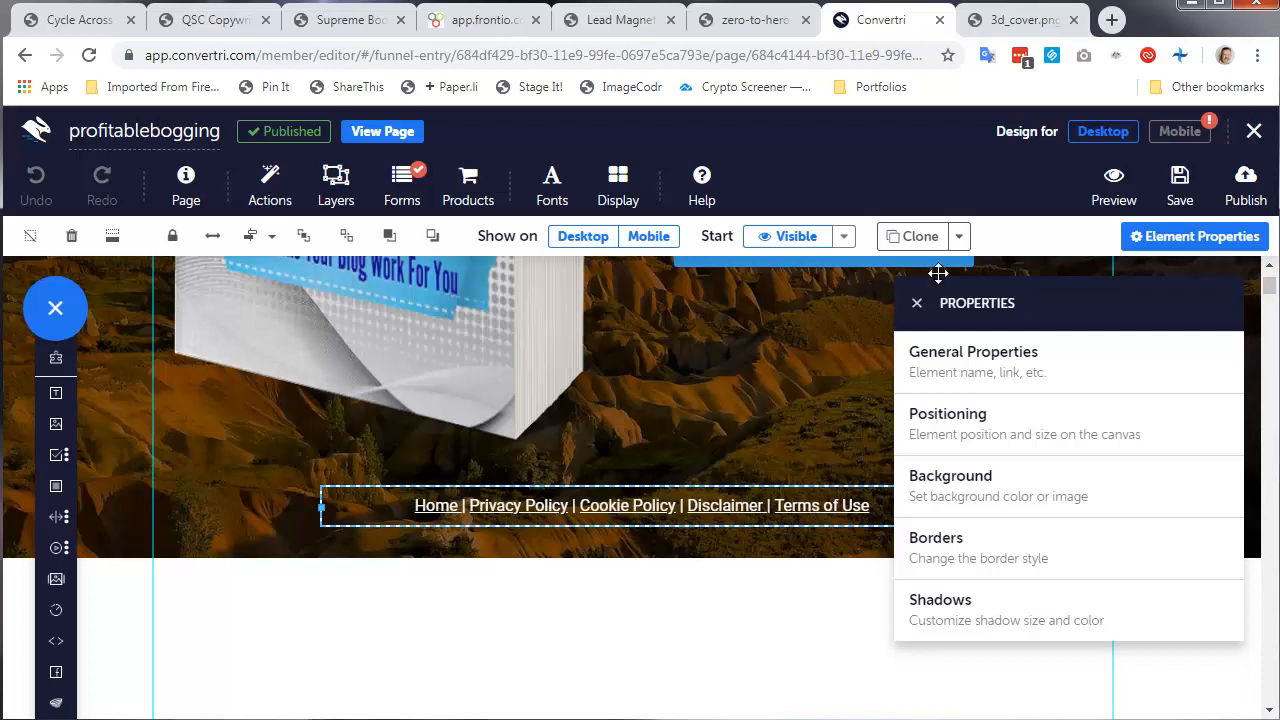
Clone the selected footer links to the listbuilding page of the IPPNewwave funnel, keeping the Original position
left_click(960, 240)
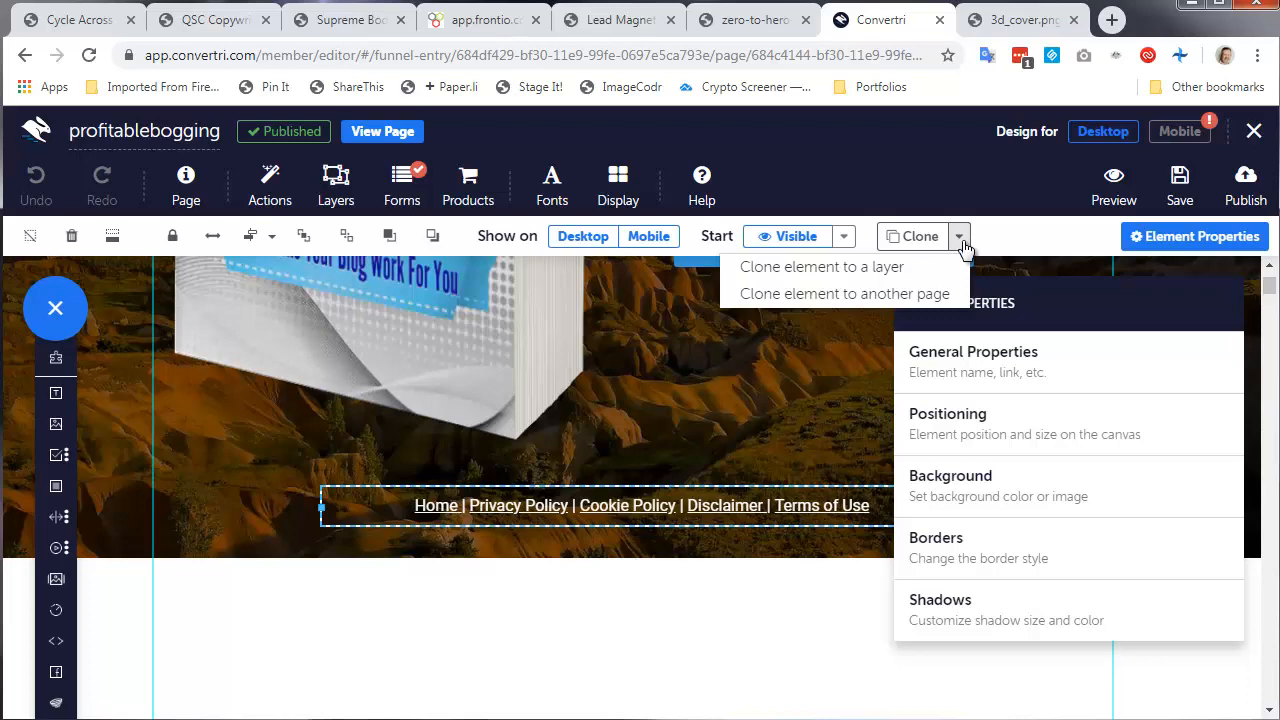
left_click(860, 294)
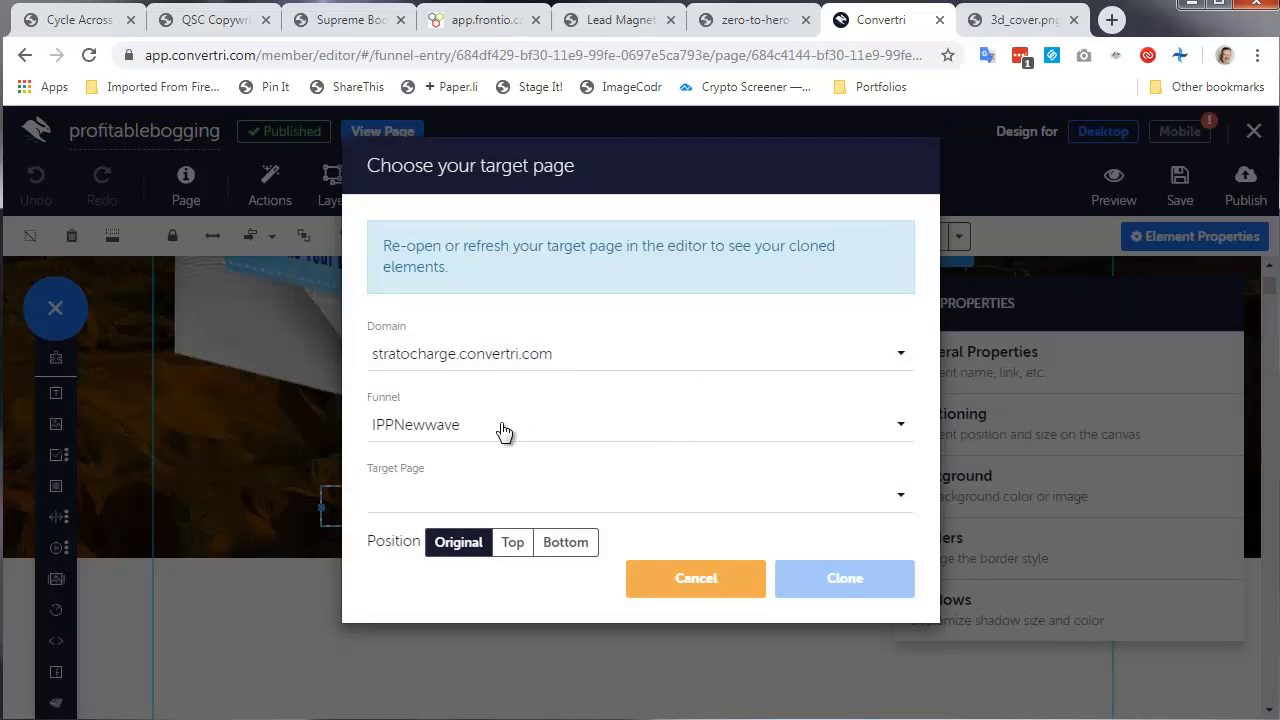
left_click(893, 496)
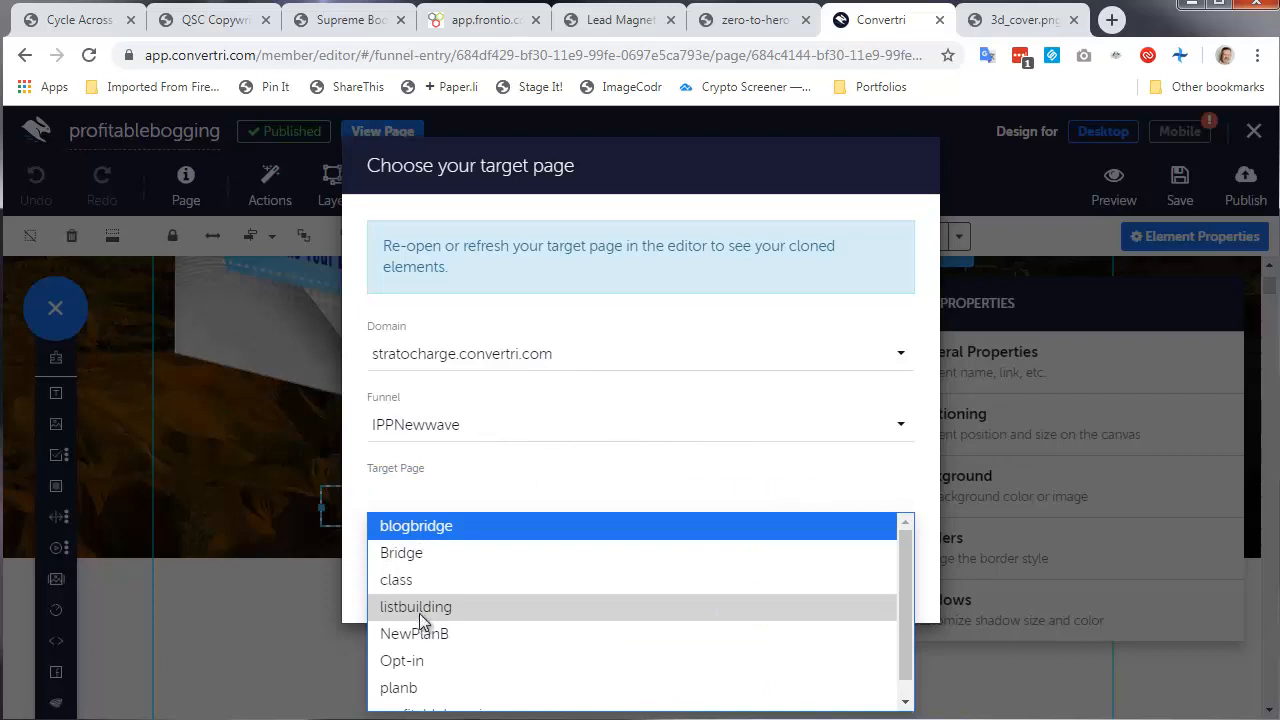
left_click(420, 612)
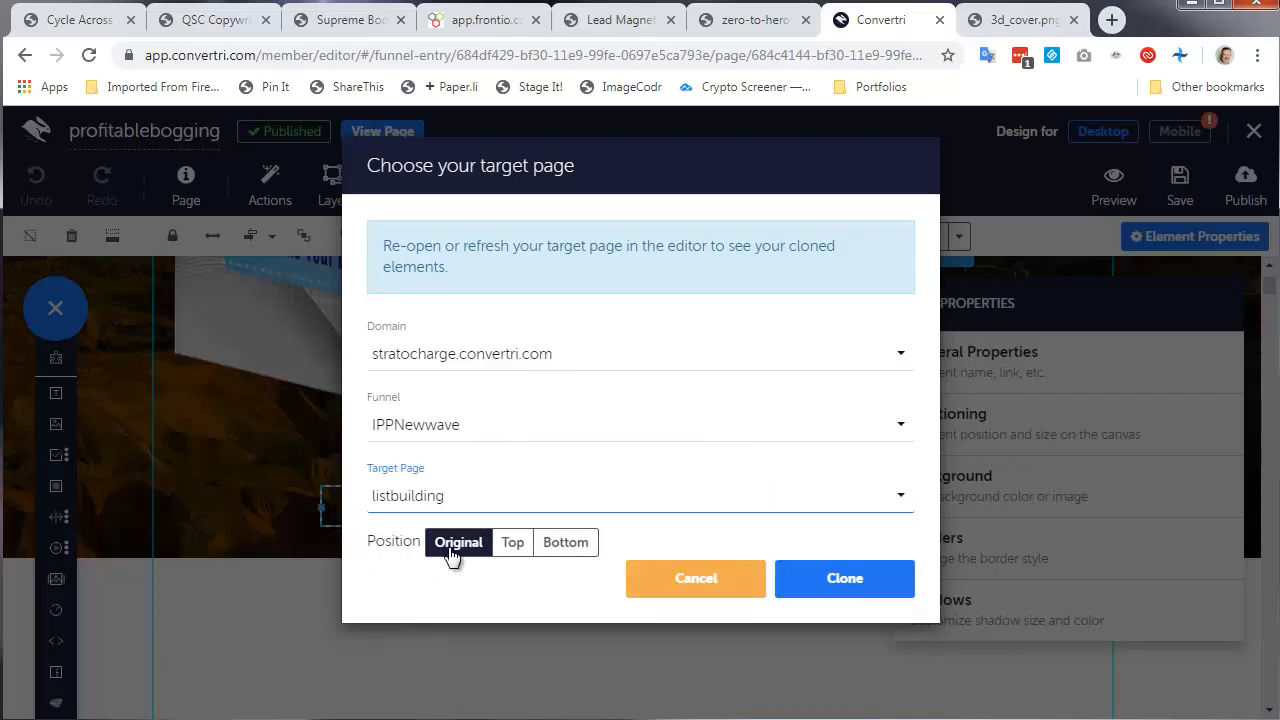
left_click(845, 580)
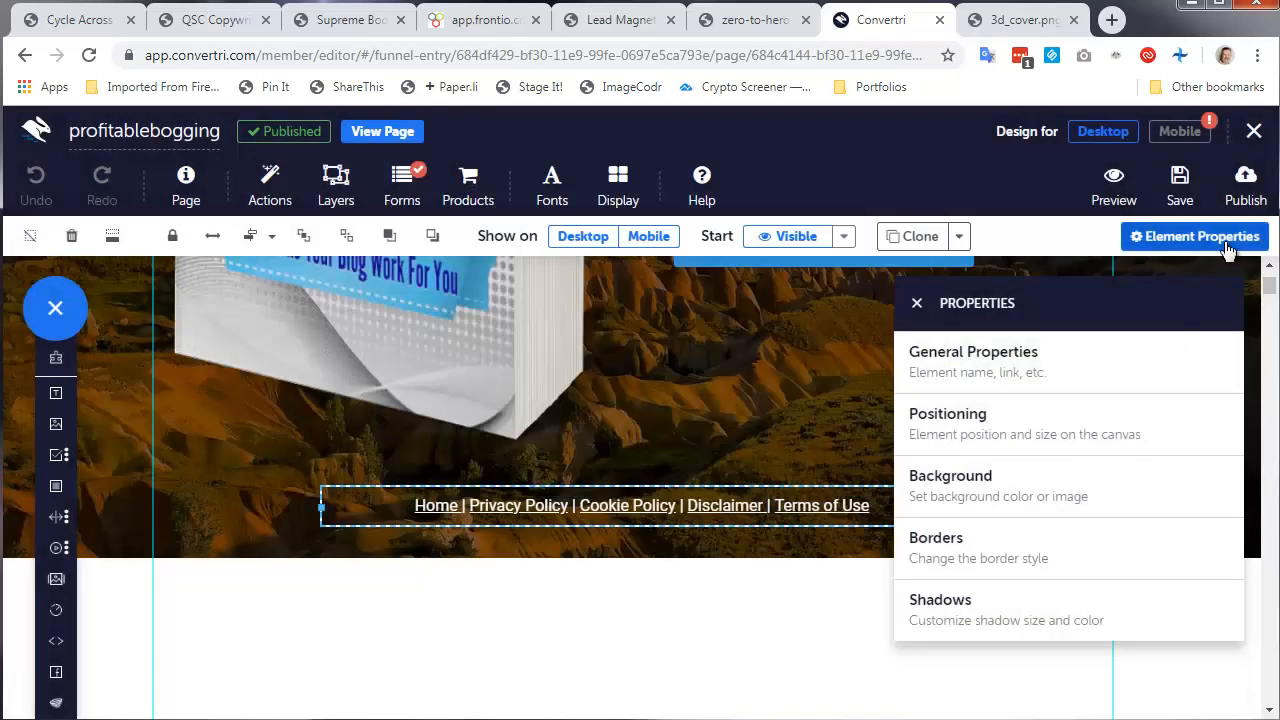
Close the profitablebogging page and reopen the listbuilding page in the editor
left_click(1253, 134)
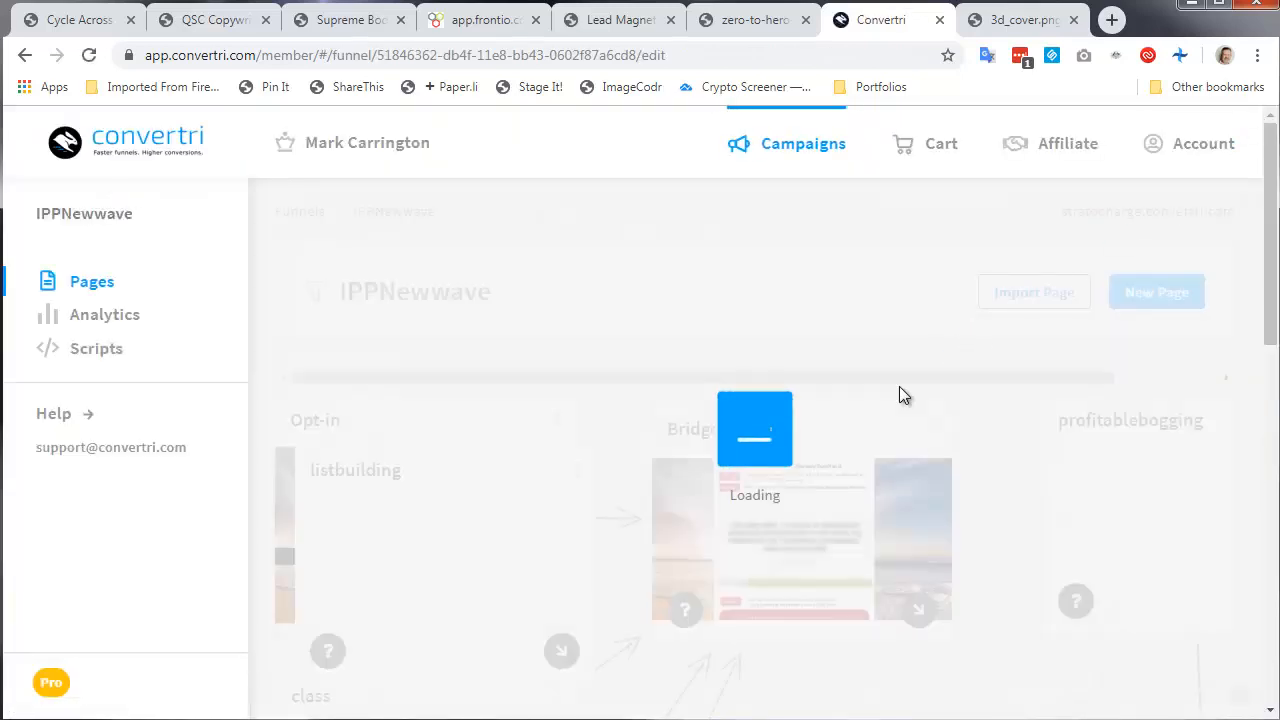
mouse_move(512, 572)
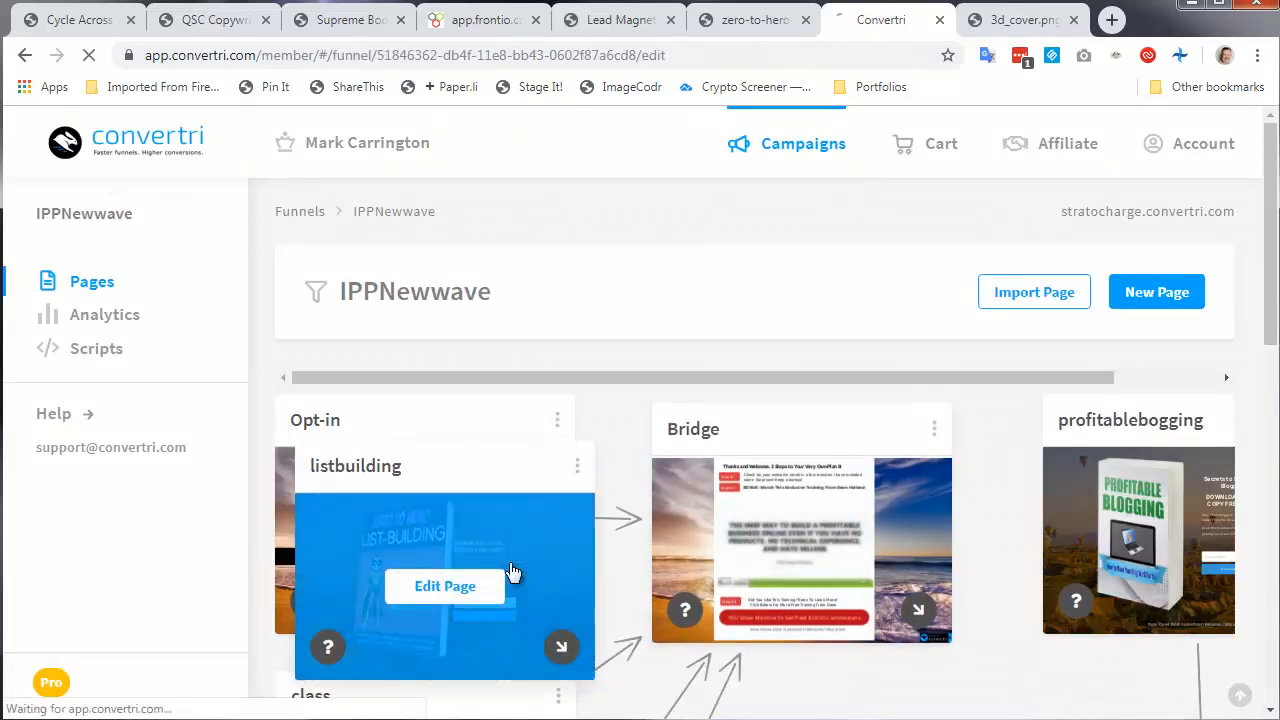
left_click(486, 591)
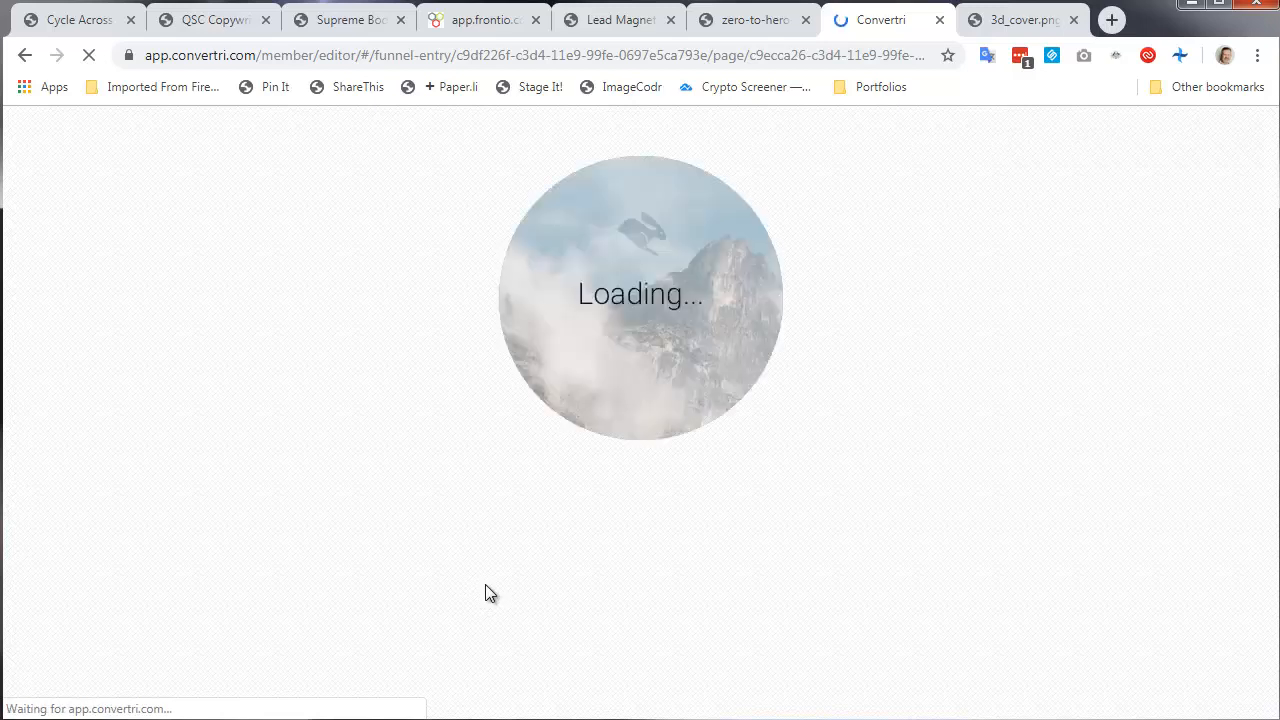
Check the cloned footer links at the foot of the listbuilding page's background section
scroll(791, 581, "down", 2)
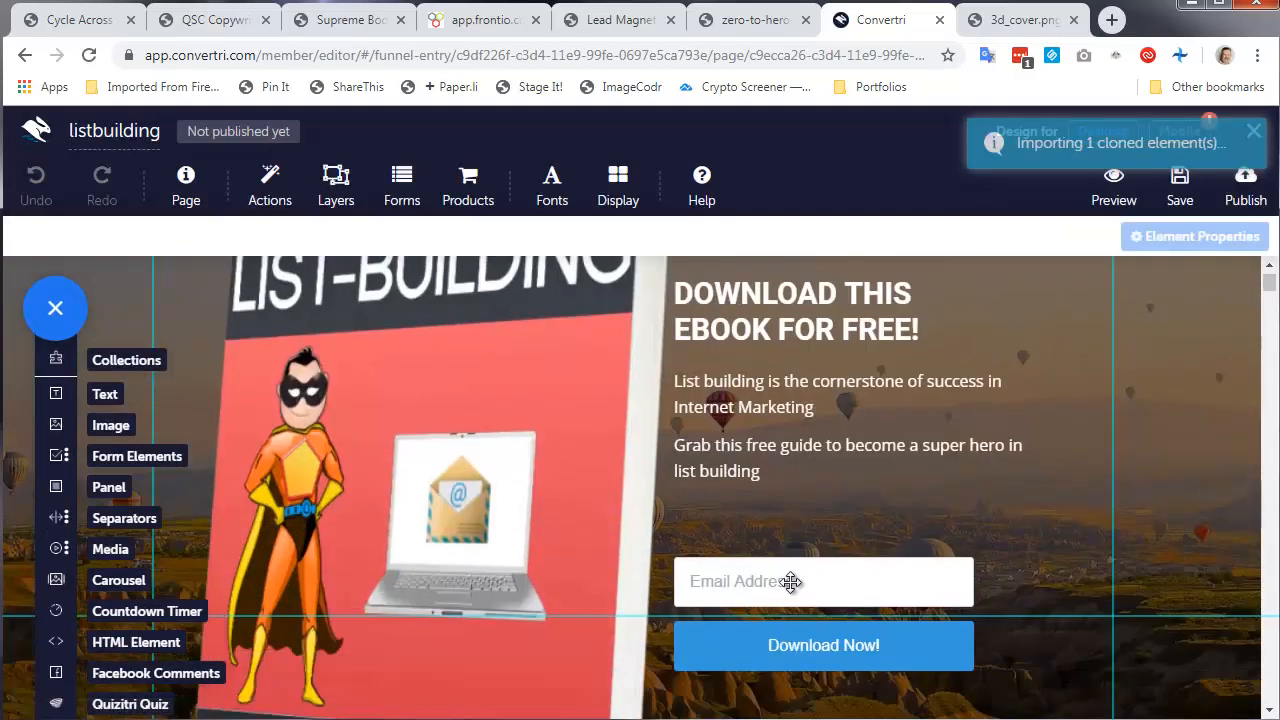
scroll(791, 581, "down", 3)
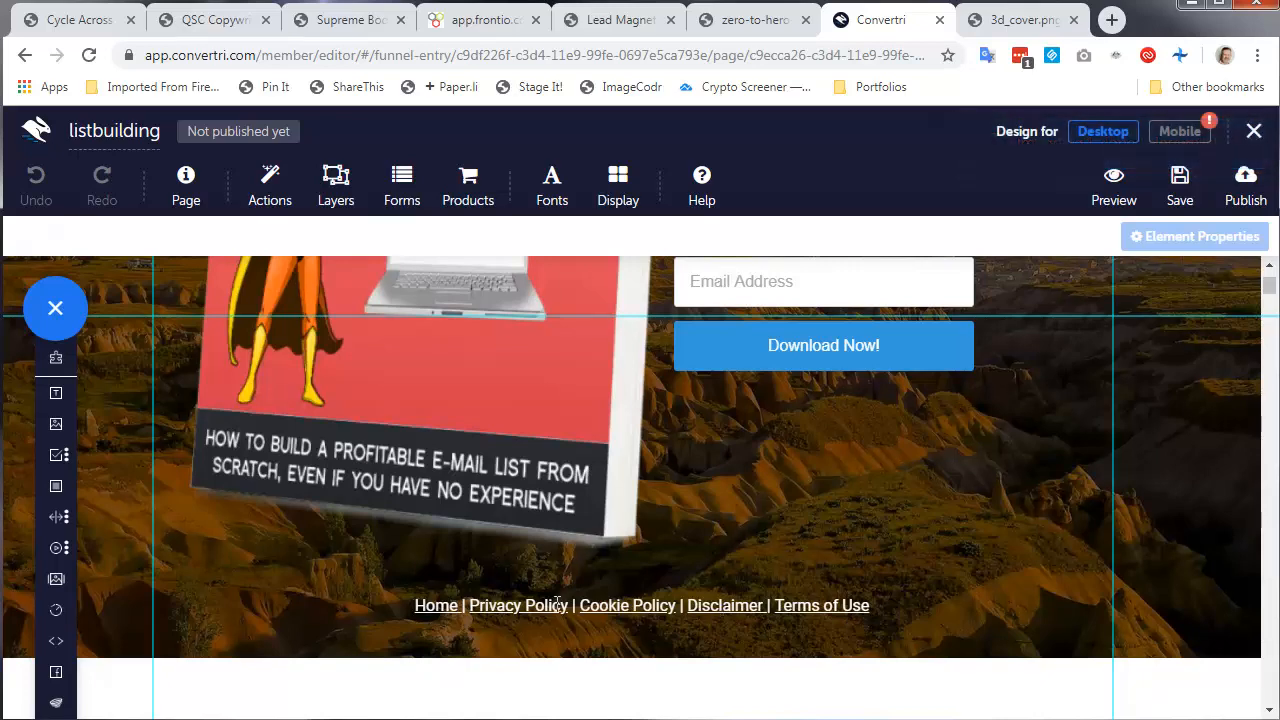
scroll(905, 590, "up", 5)
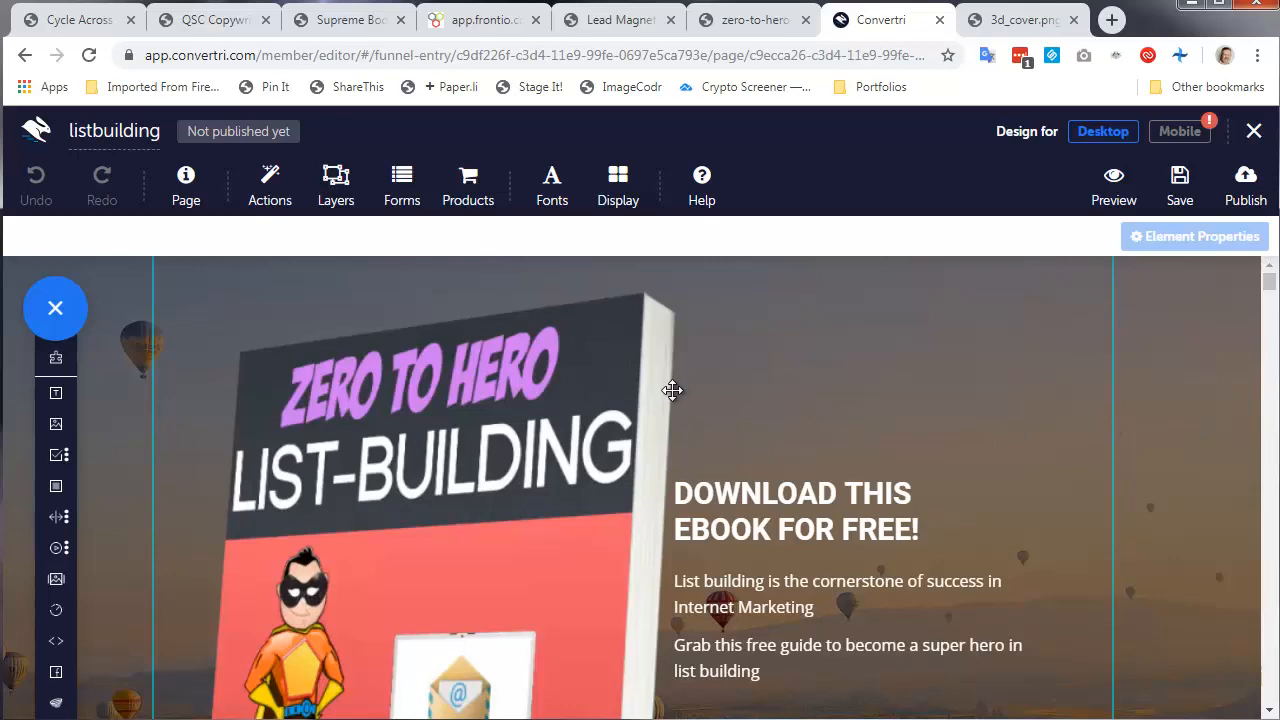
Connect the page's form to the GetResponse autoresponder with profitableblogging as the target campaign
left_click(404, 186)
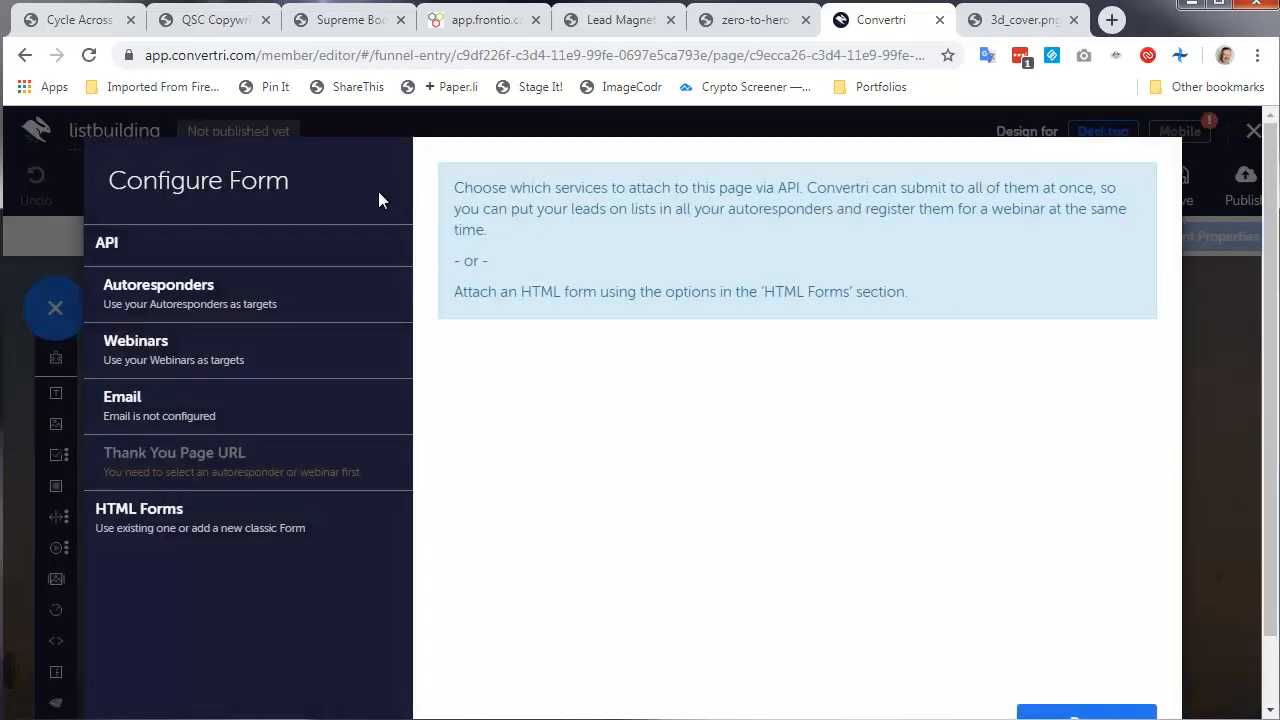
left_click(140, 296)
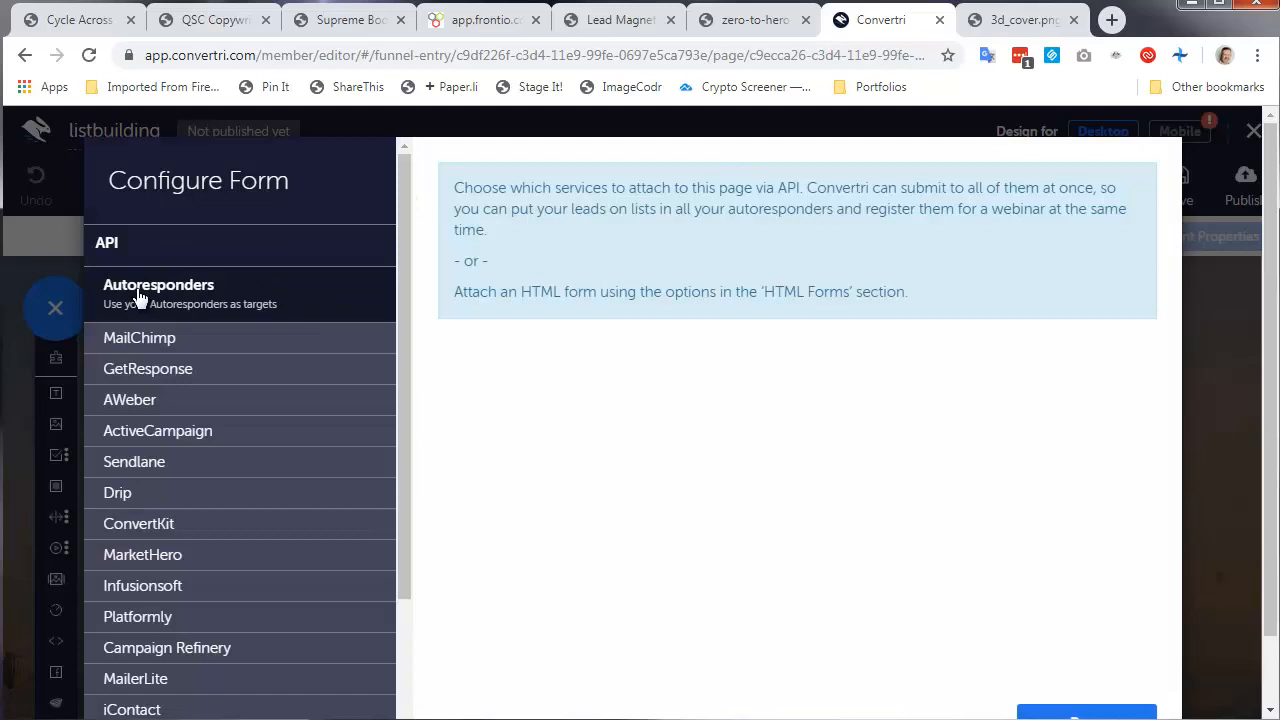
left_click(142, 371)
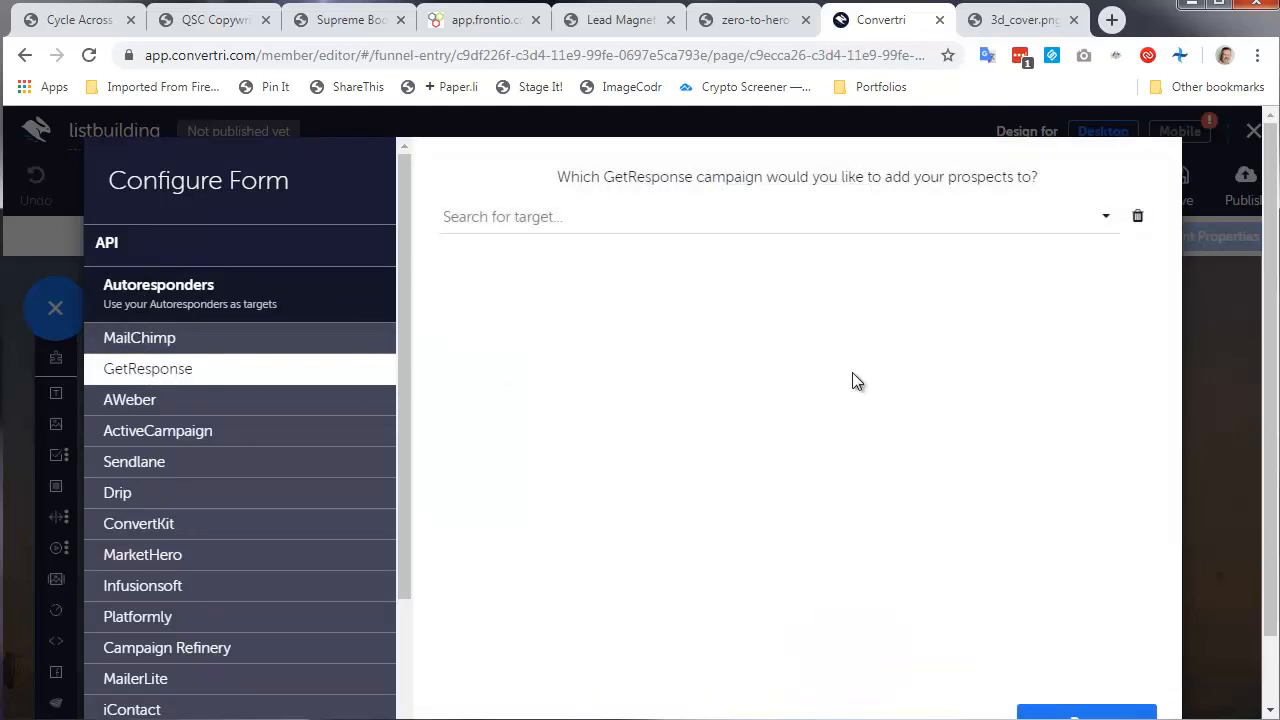
left_click(1089, 215)
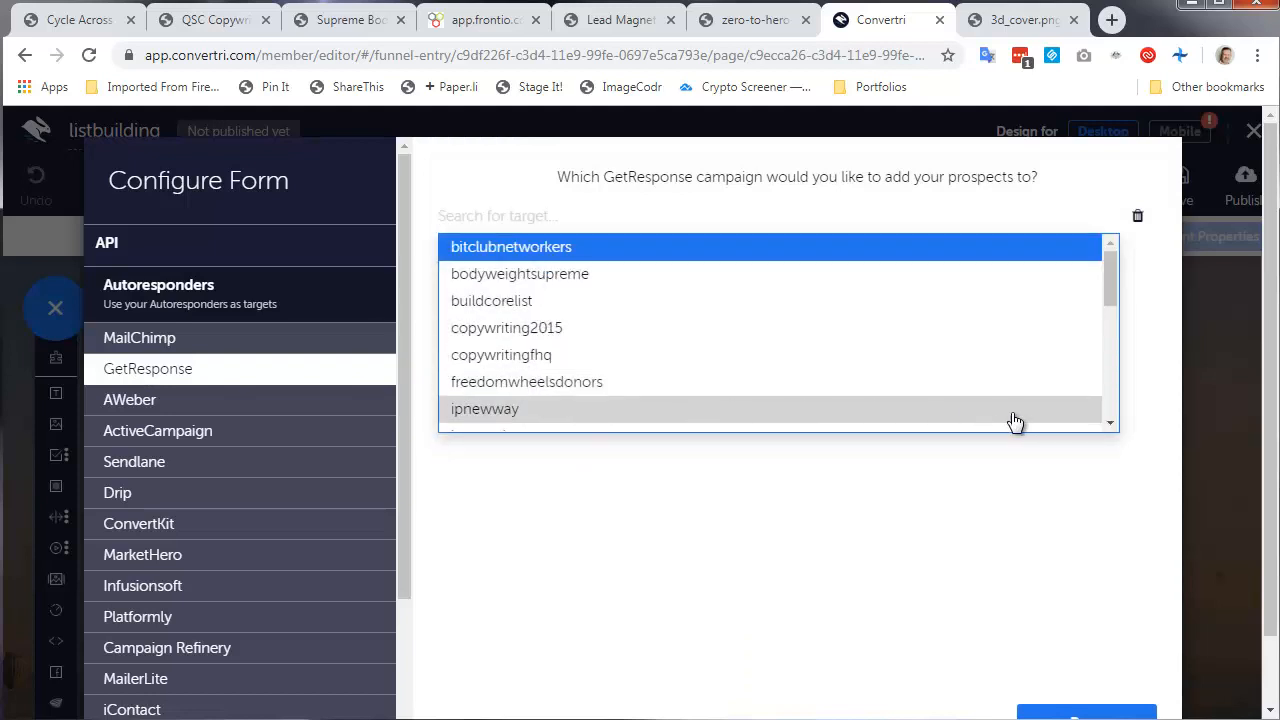
left_click(1110, 425)
left_click(1110, 425)
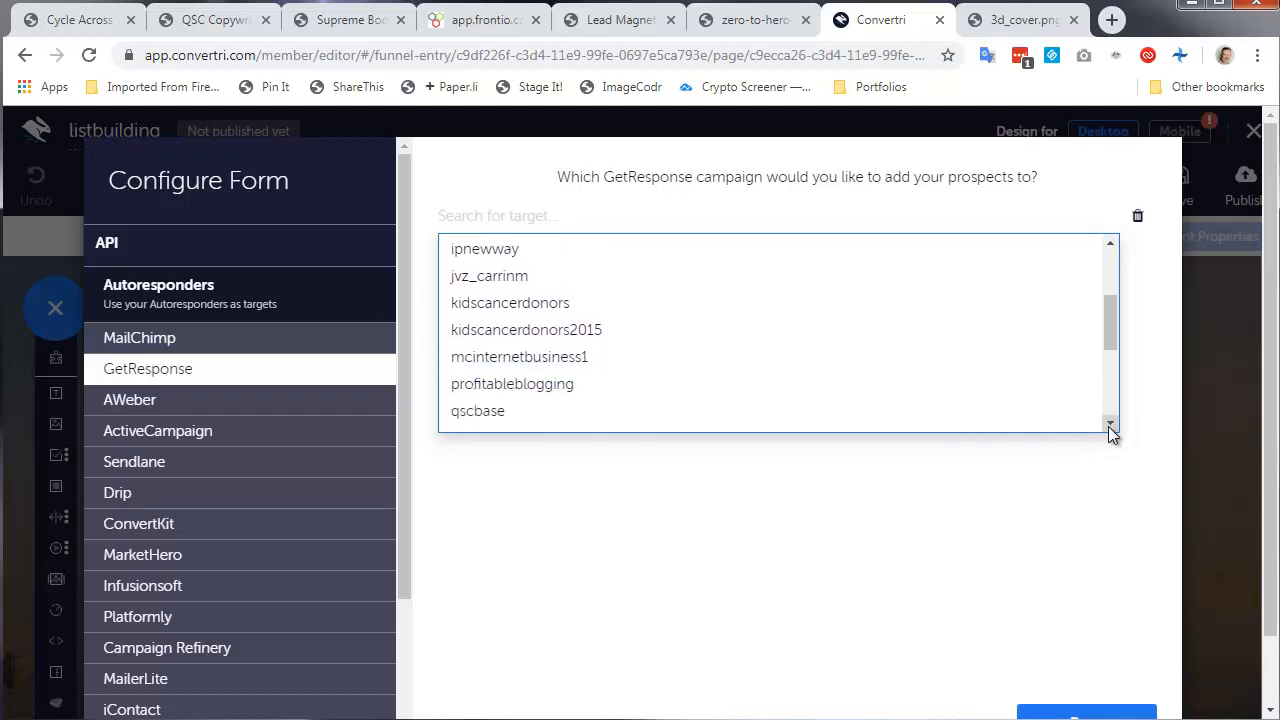
left_click(578, 390)
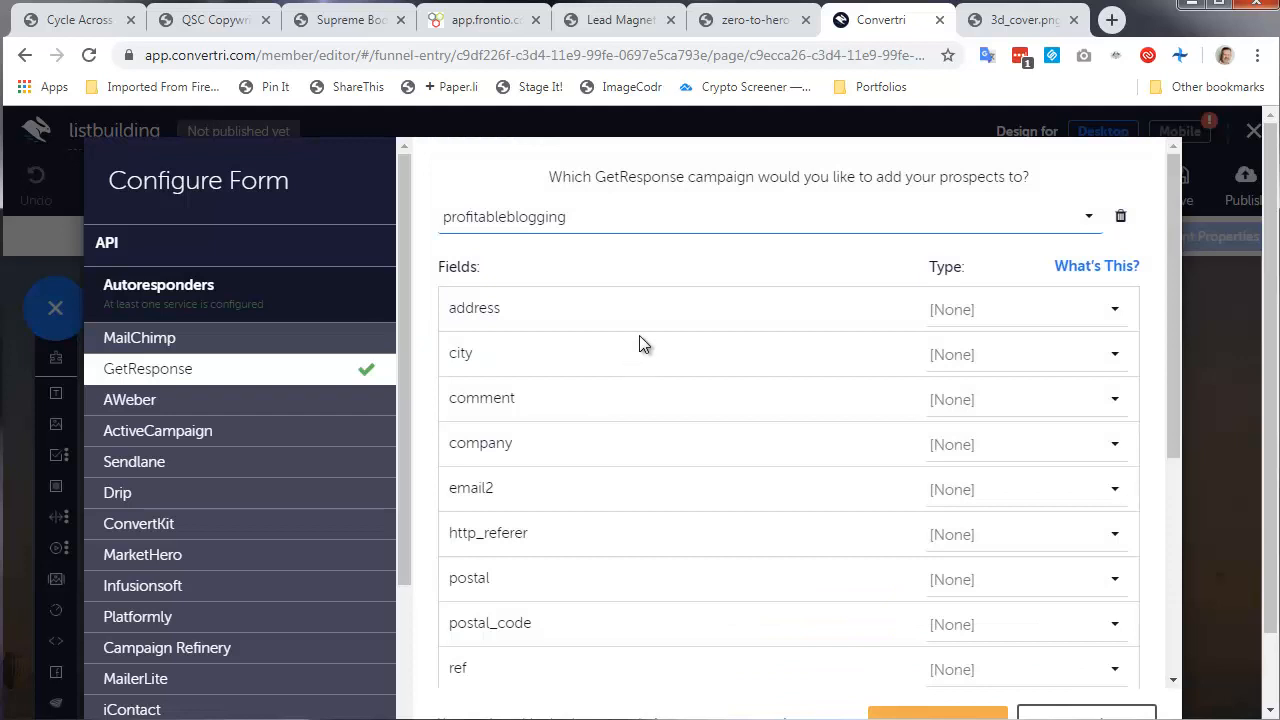
Review the GetResponse field mappings, keep them as they are, and continue to the thank-you page setting
scroll(641, 345, "down", 3)
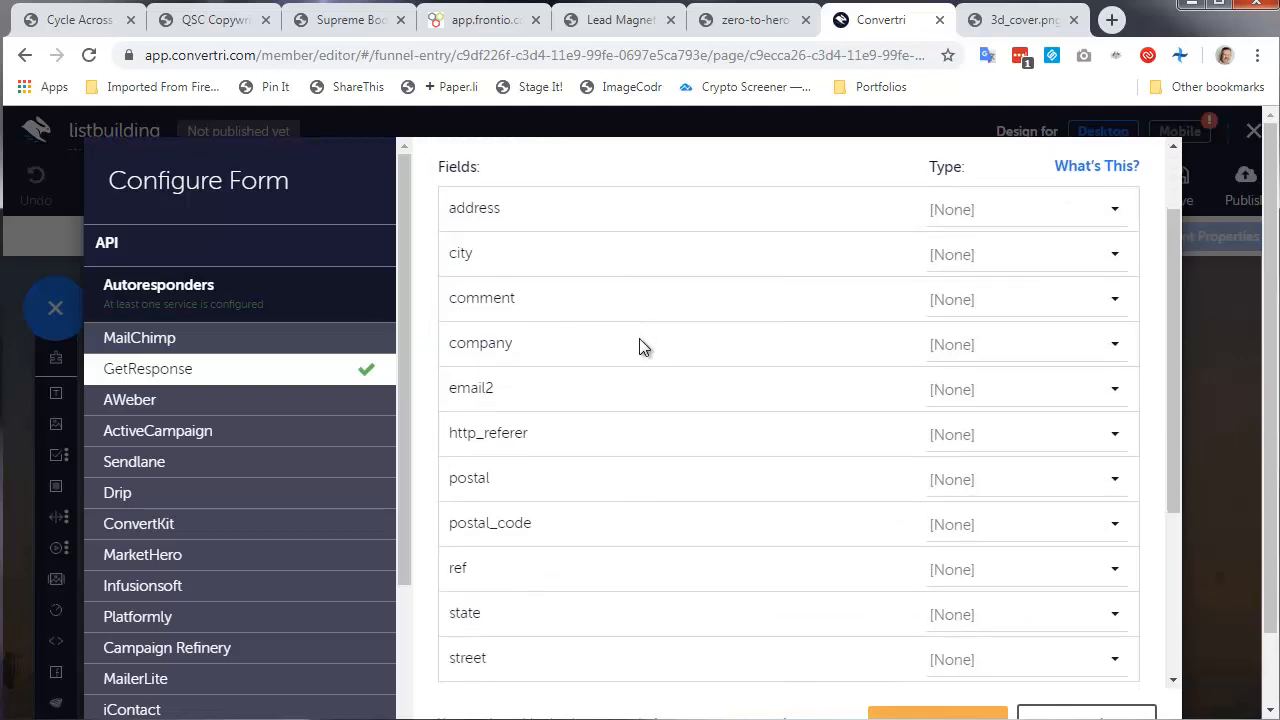
scroll(641, 346, "up", 3)
scroll(641, 346, "down", 3)
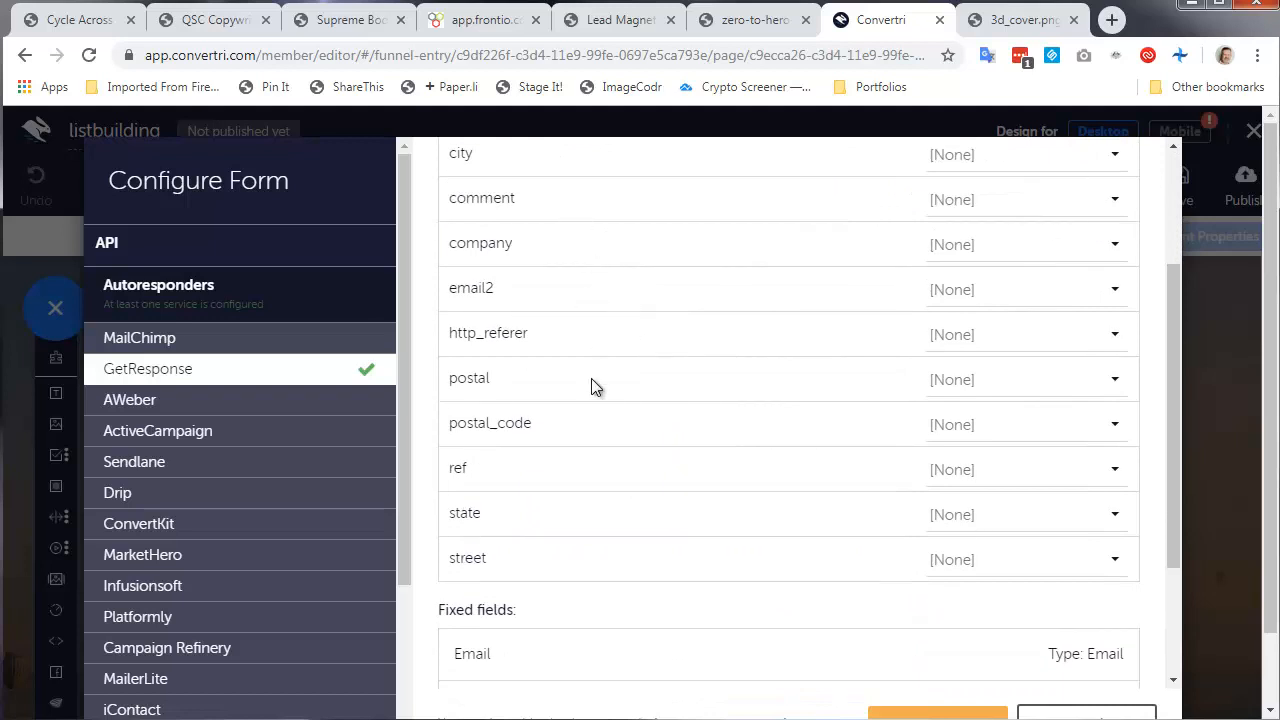
scroll(591, 385, "down", 2)
scroll(592, 392, "down", 2)
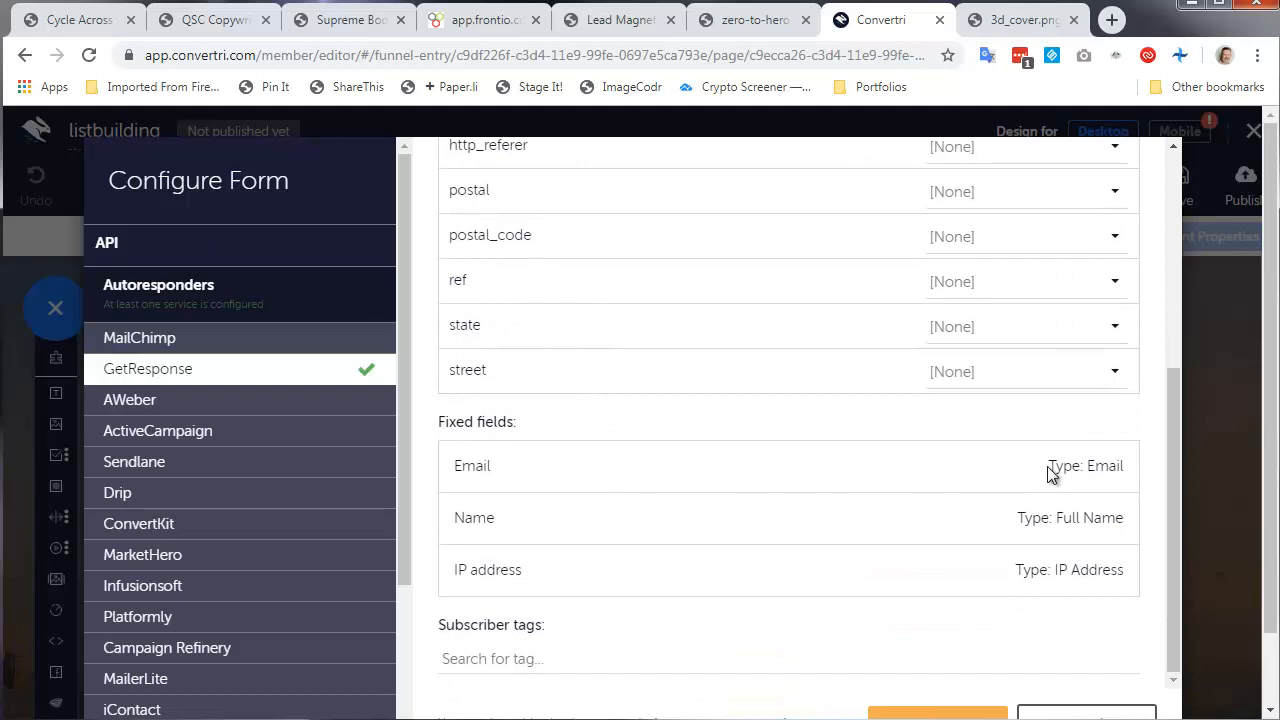
scroll(886, 535, "down", 2)
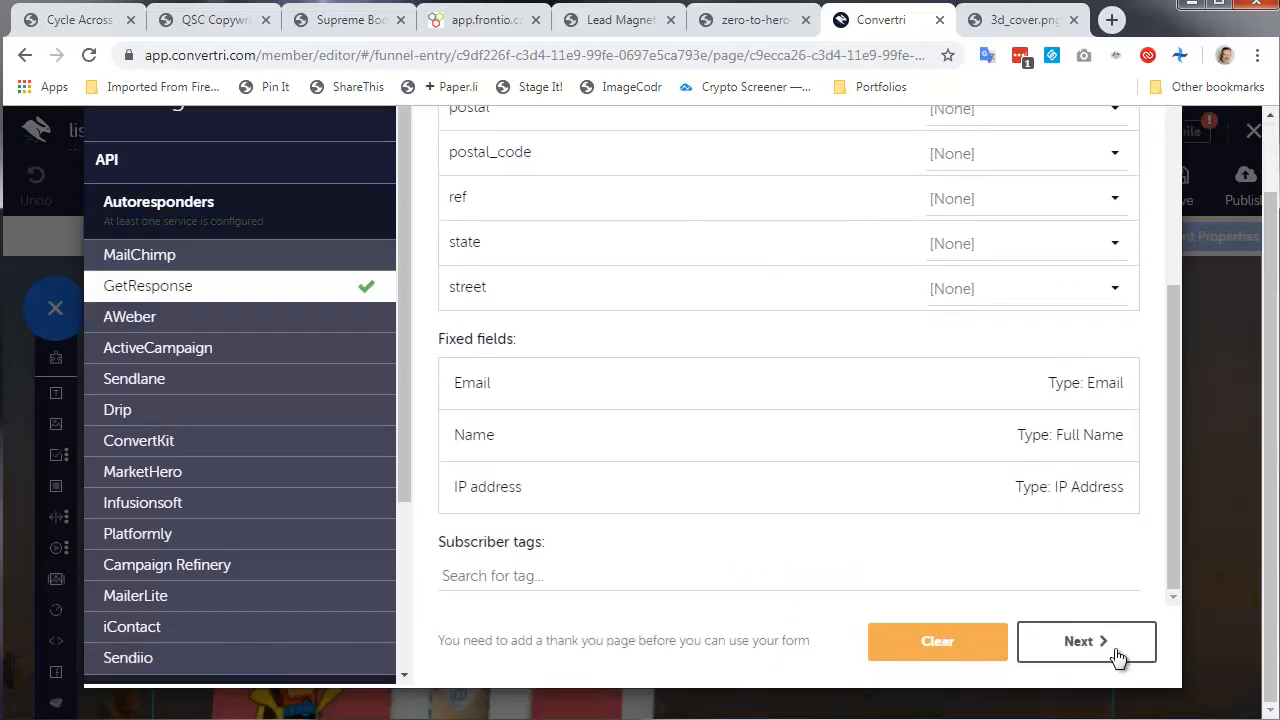
left_click(1117, 650)
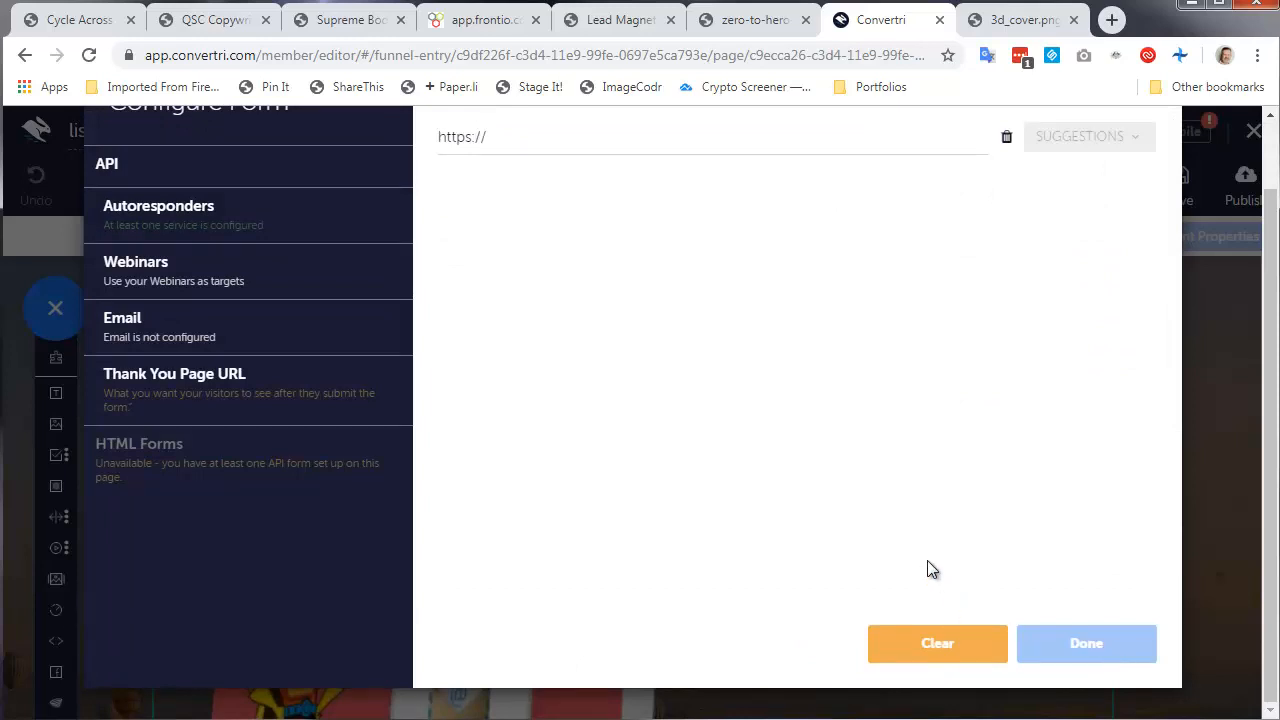
scroll(926, 569, "up", 2)
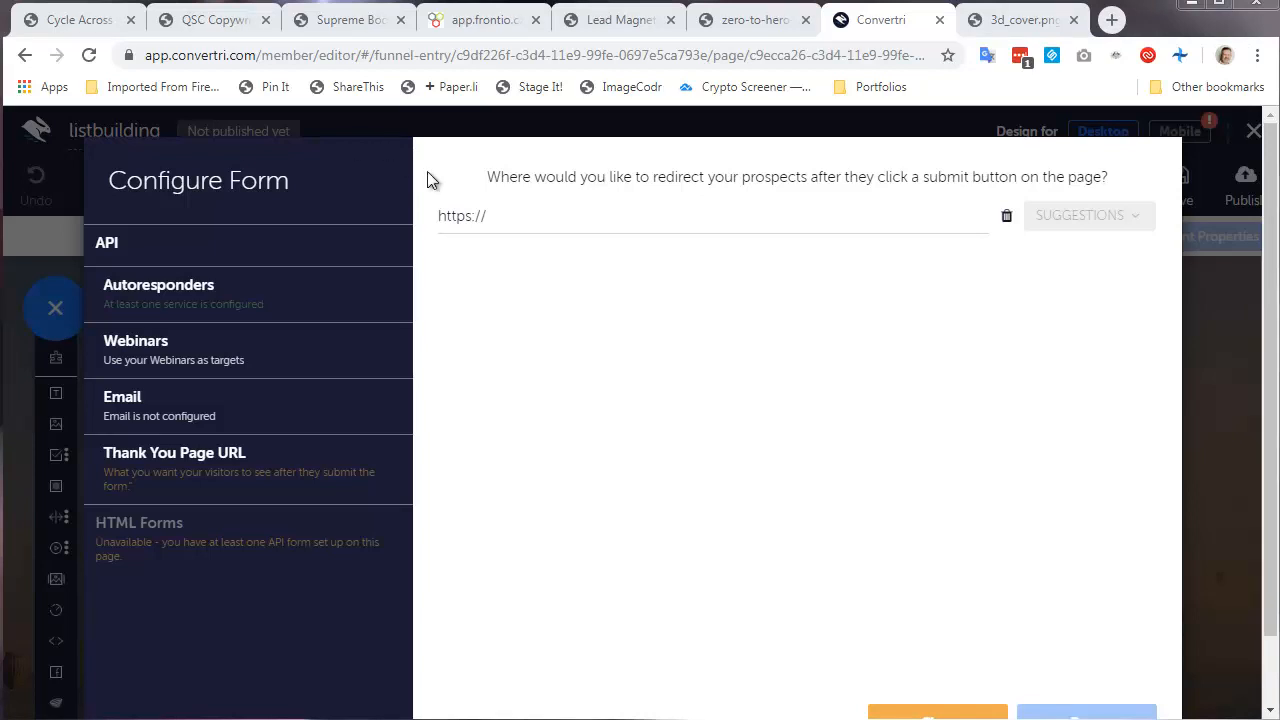
triple_click(511, 214)
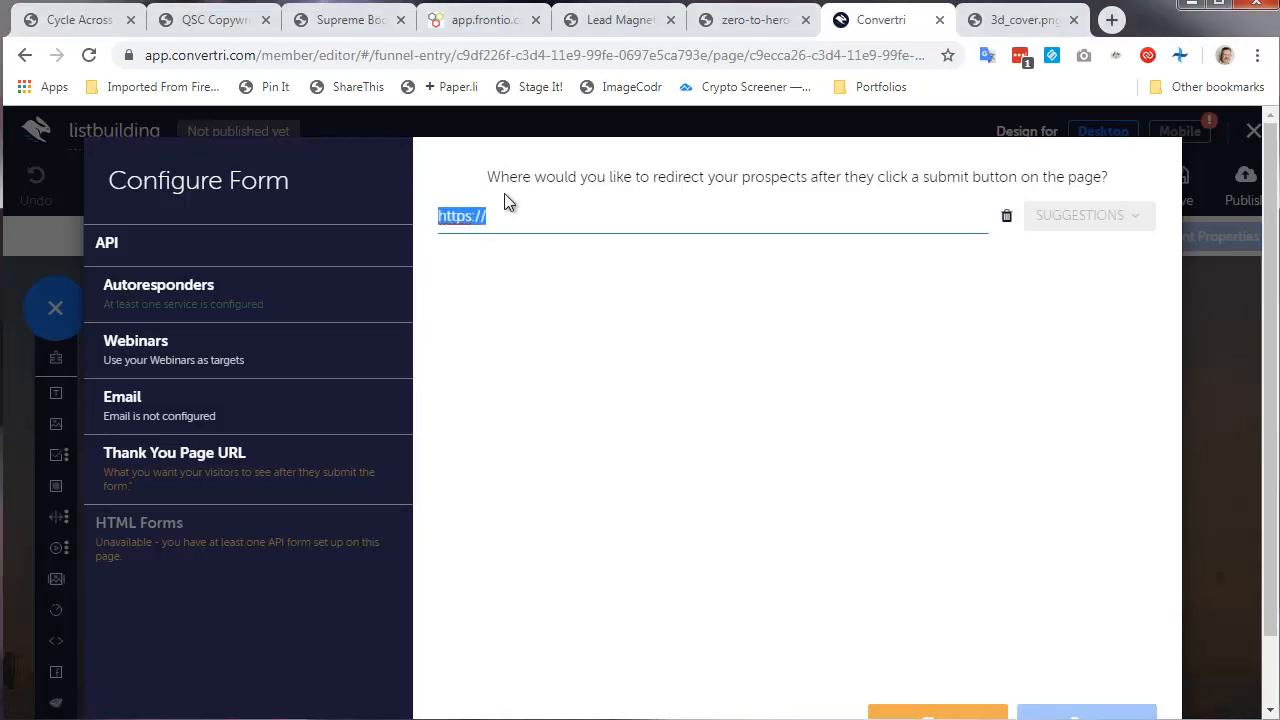
type("https://stratocharge.convertri.com/blogbridge")
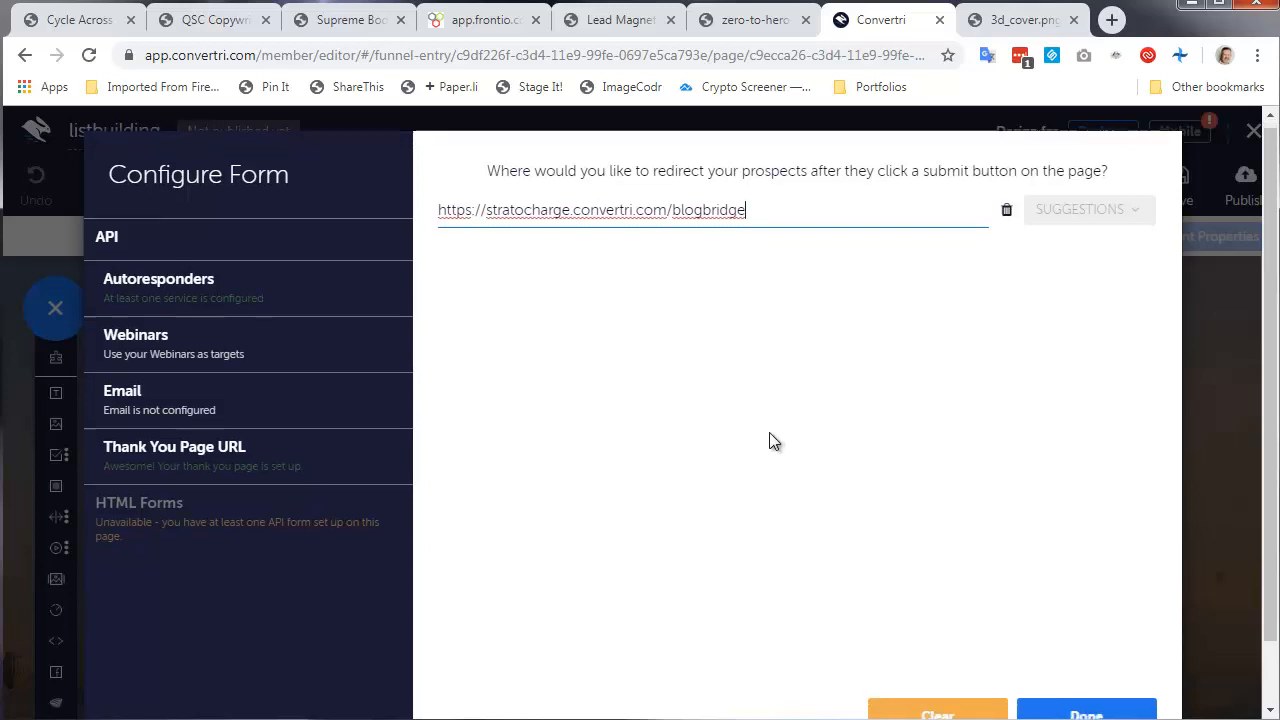
scroll(769, 436, "down", 1)
left_click(1086, 645)
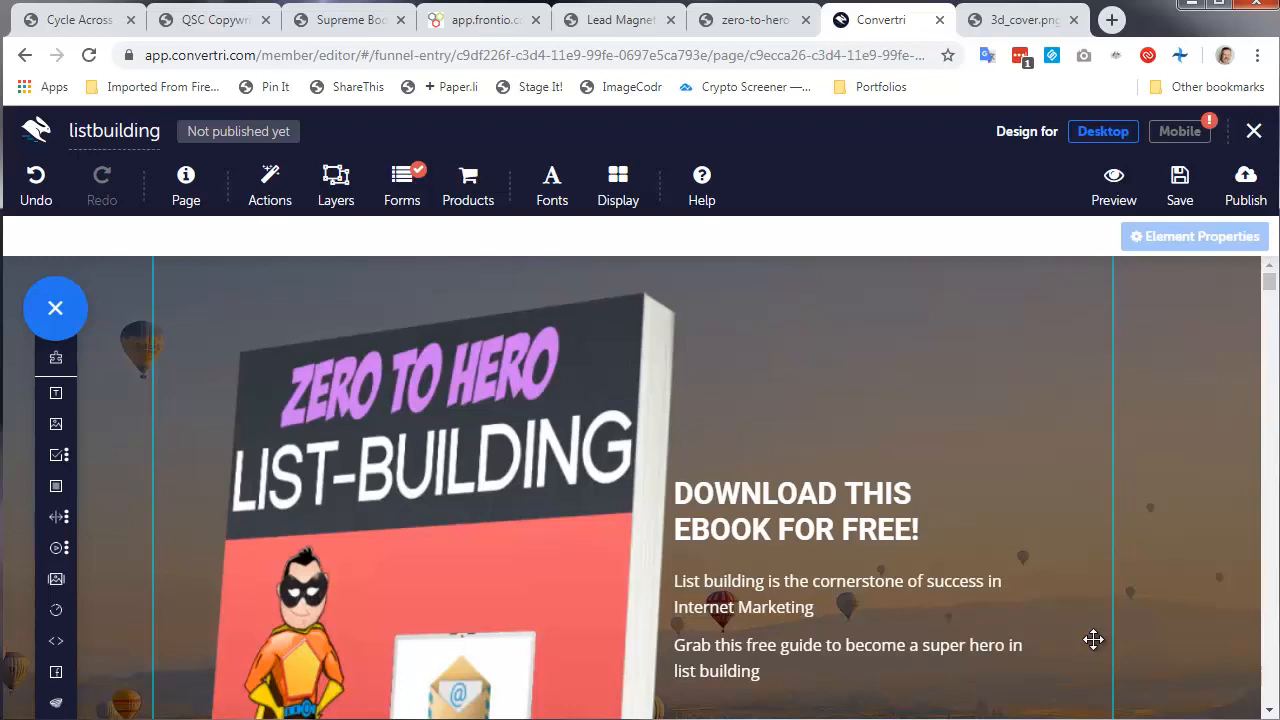
Look over the desktop layout down to the email form and save the listbuilding page
scroll(1093, 640, "down", 3)
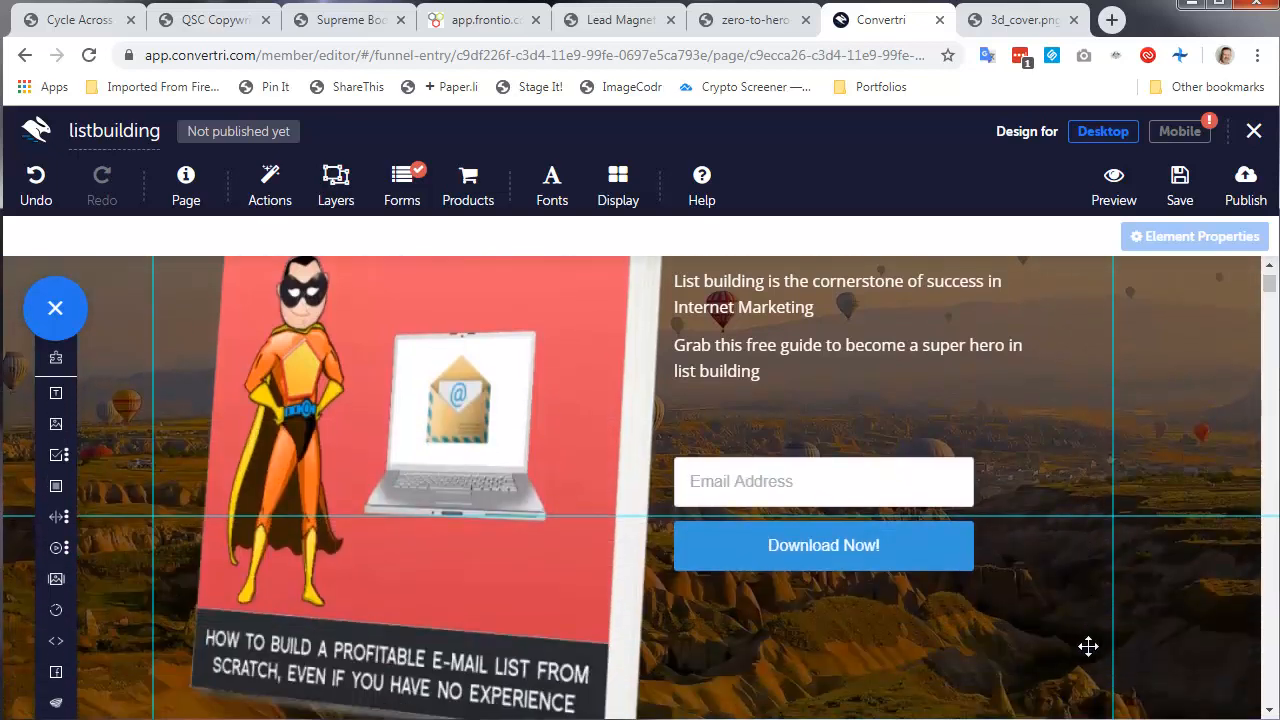
scroll(1088, 646, "up", 3)
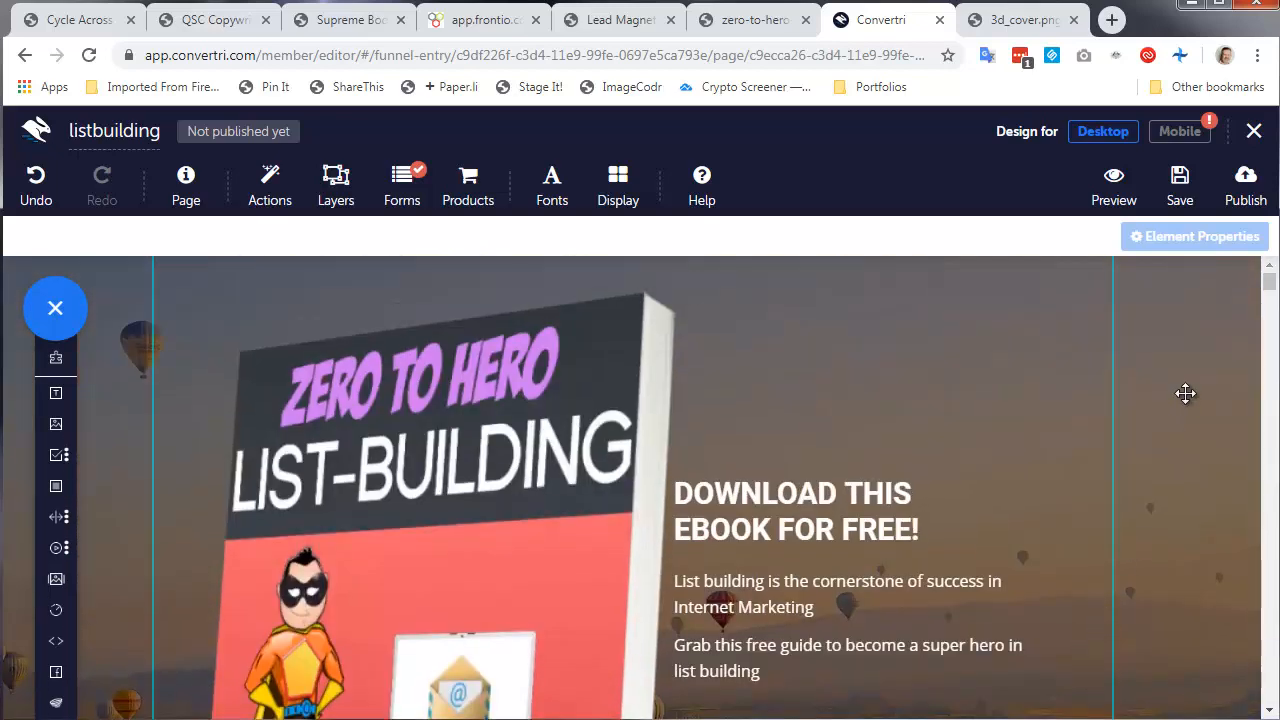
left_click(1180, 195)
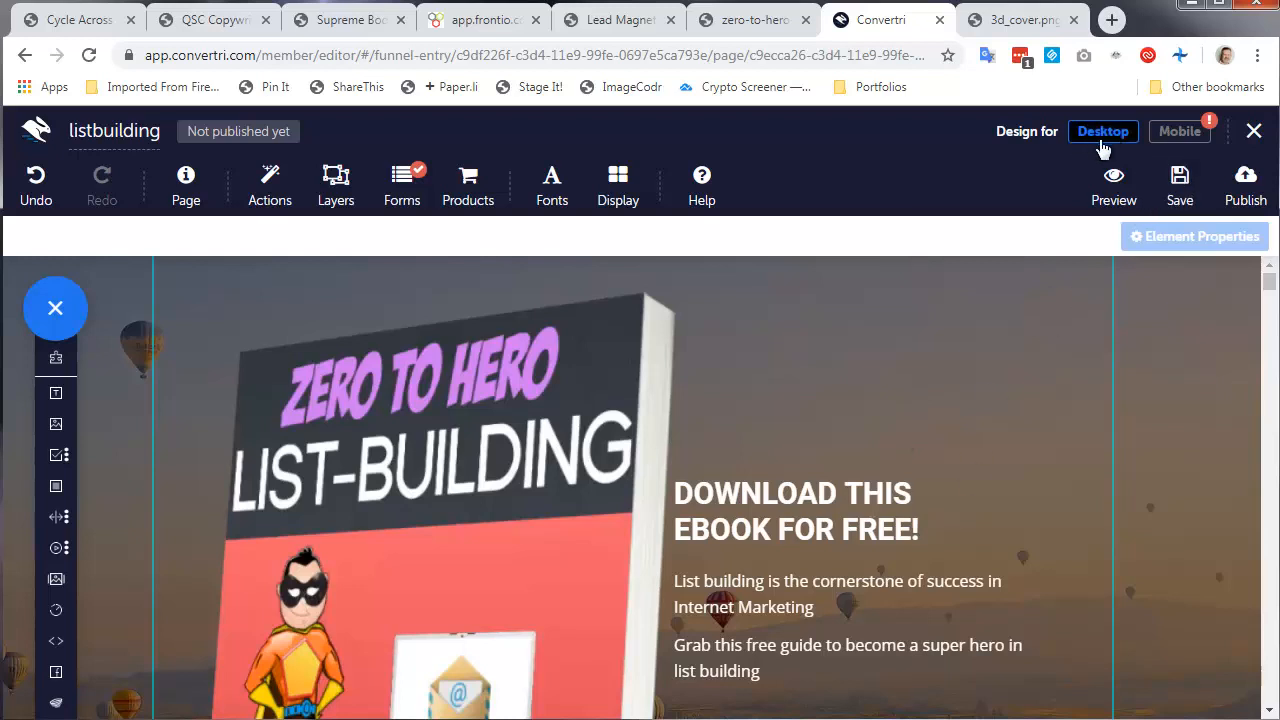
Switch to the mobile design and examine its layout from the book cover down past the download button
left_click(1180, 131)
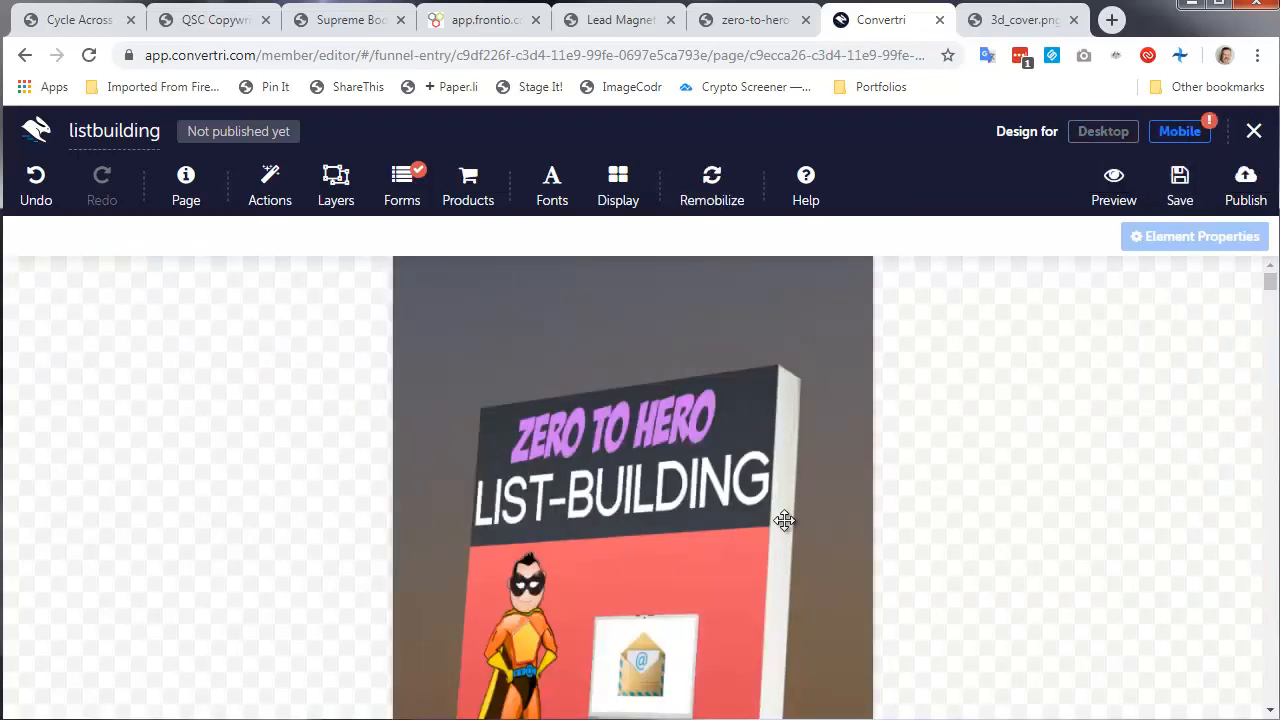
scroll(784, 528, "down", 5)
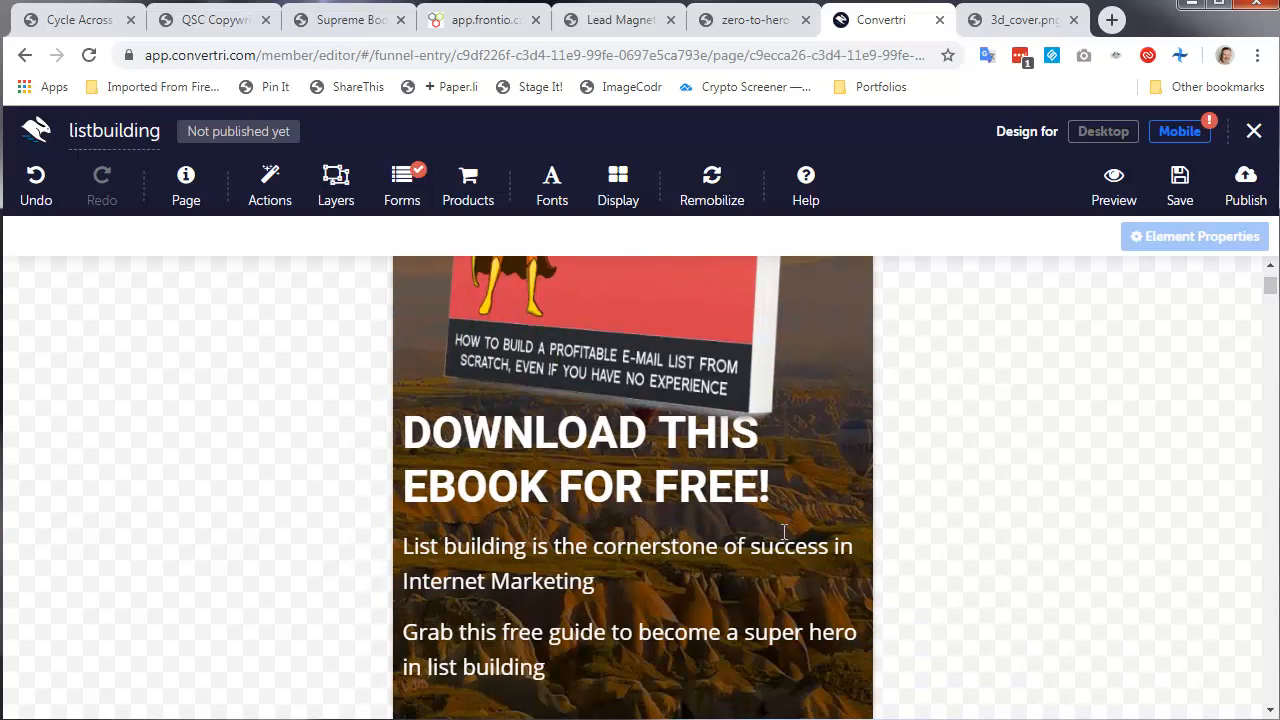
scroll(785, 532, "up", 3)
scroll(782, 535, "down", 4)
scroll(782, 545, "down", 1)
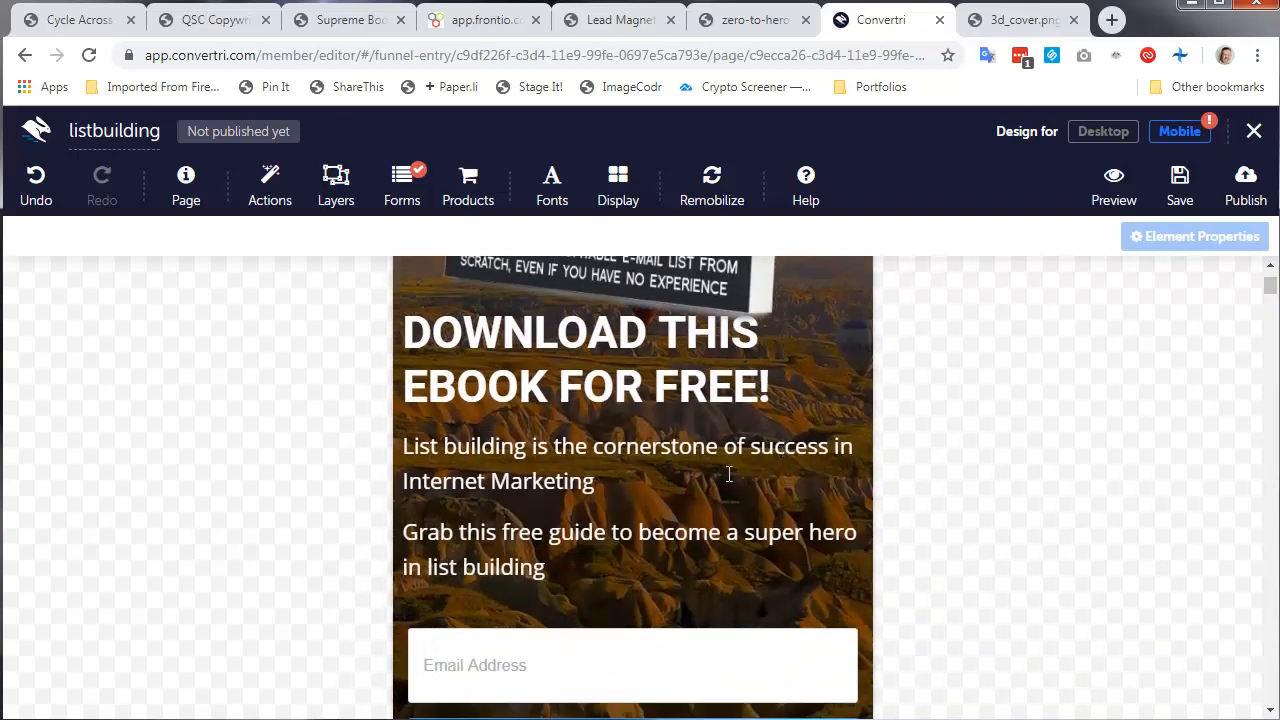
scroll(717, 470, "down", 3)
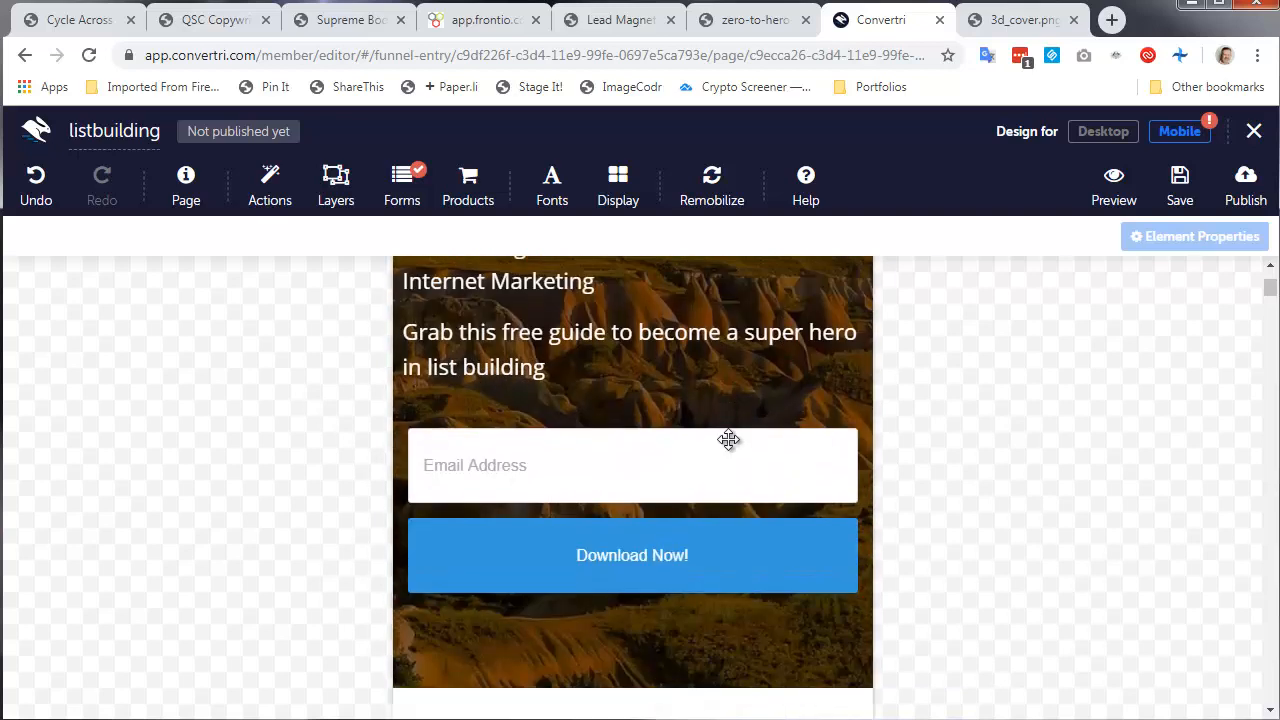
scroll(714, 514, "down", 4)
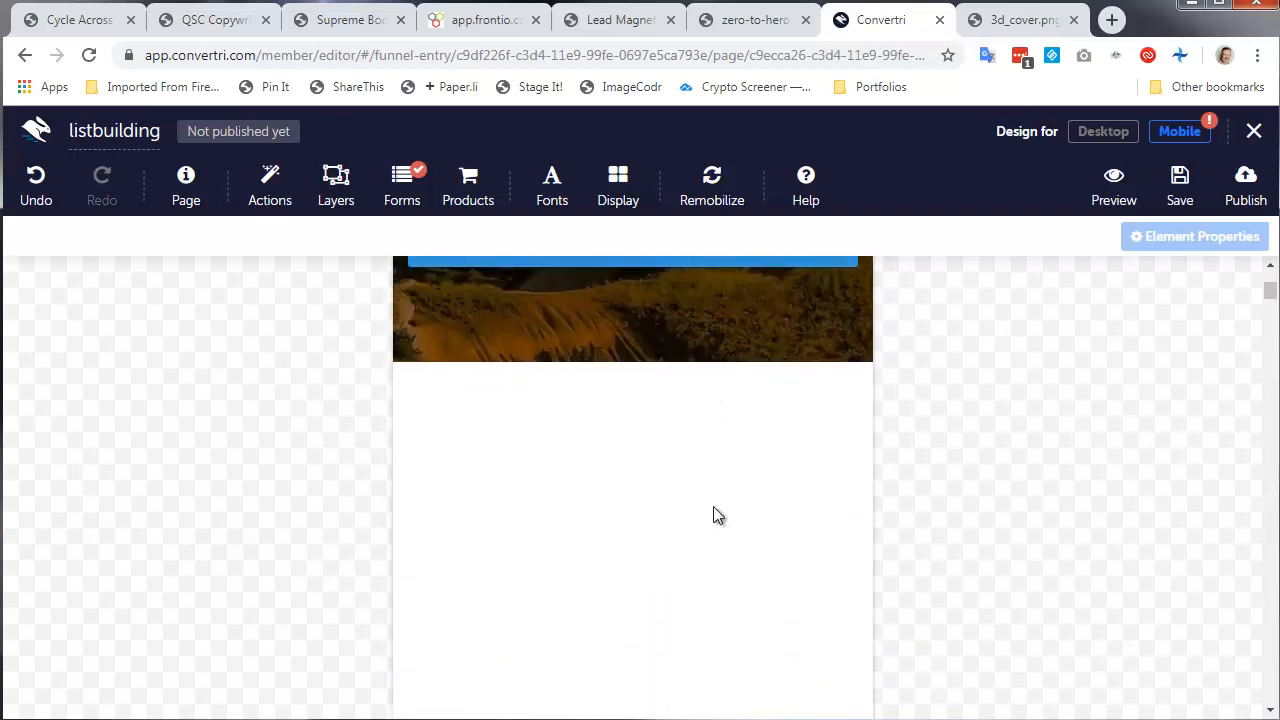
scroll(712, 572, "down", 3)
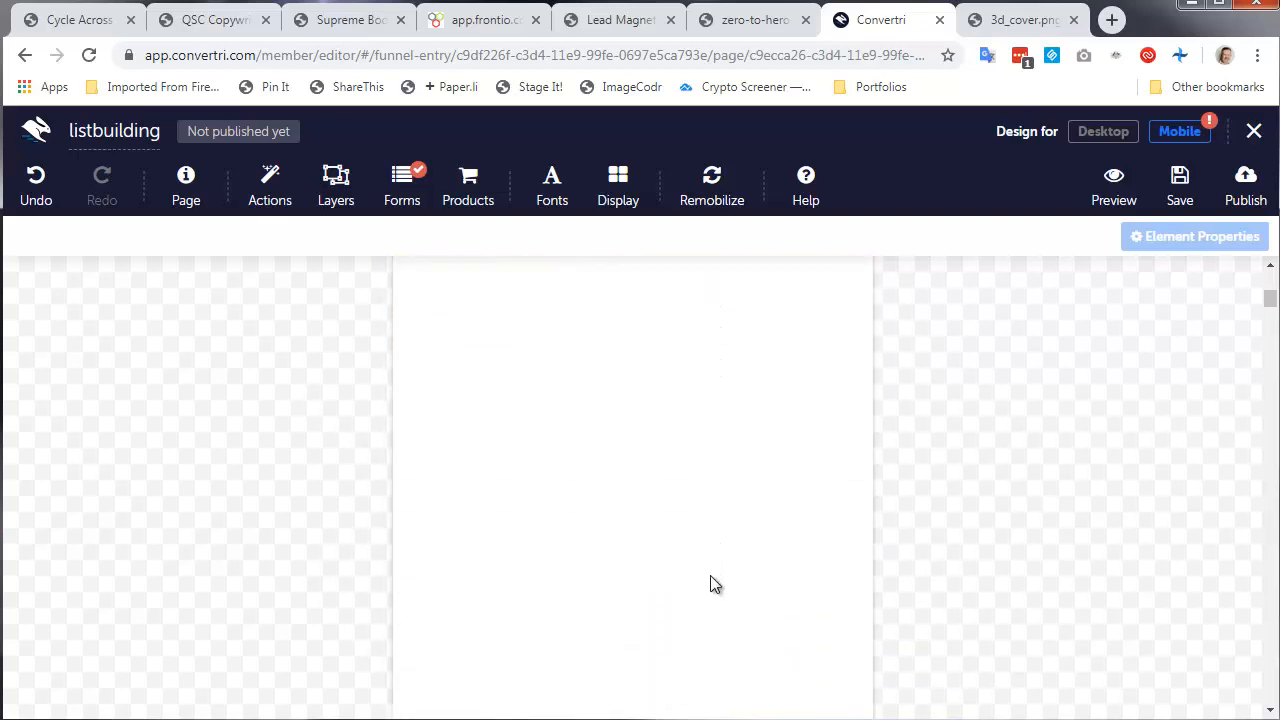
scroll(715, 586, "up", 1)
scroll(712, 600, "down", 1)
left_click_drag(1270, 314, 1276, 288)
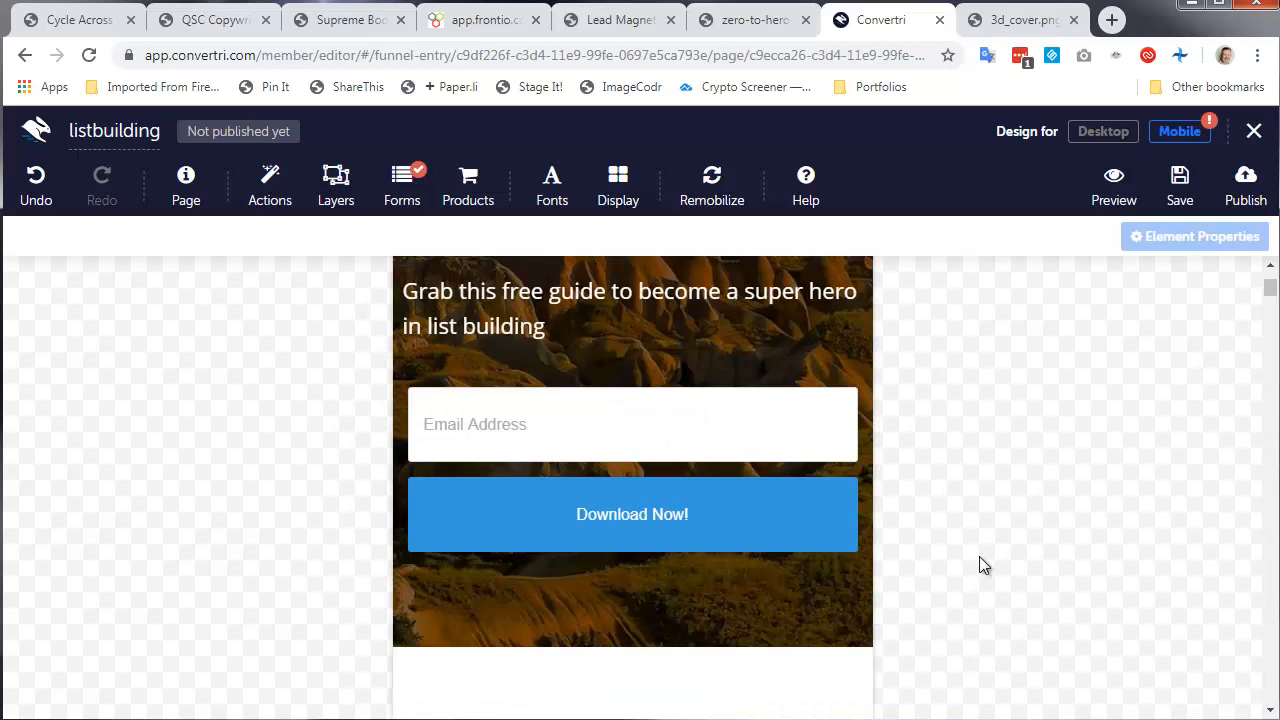
Select the mobile background section and check the area below it and its content up to the book cover
left_click(642, 608)
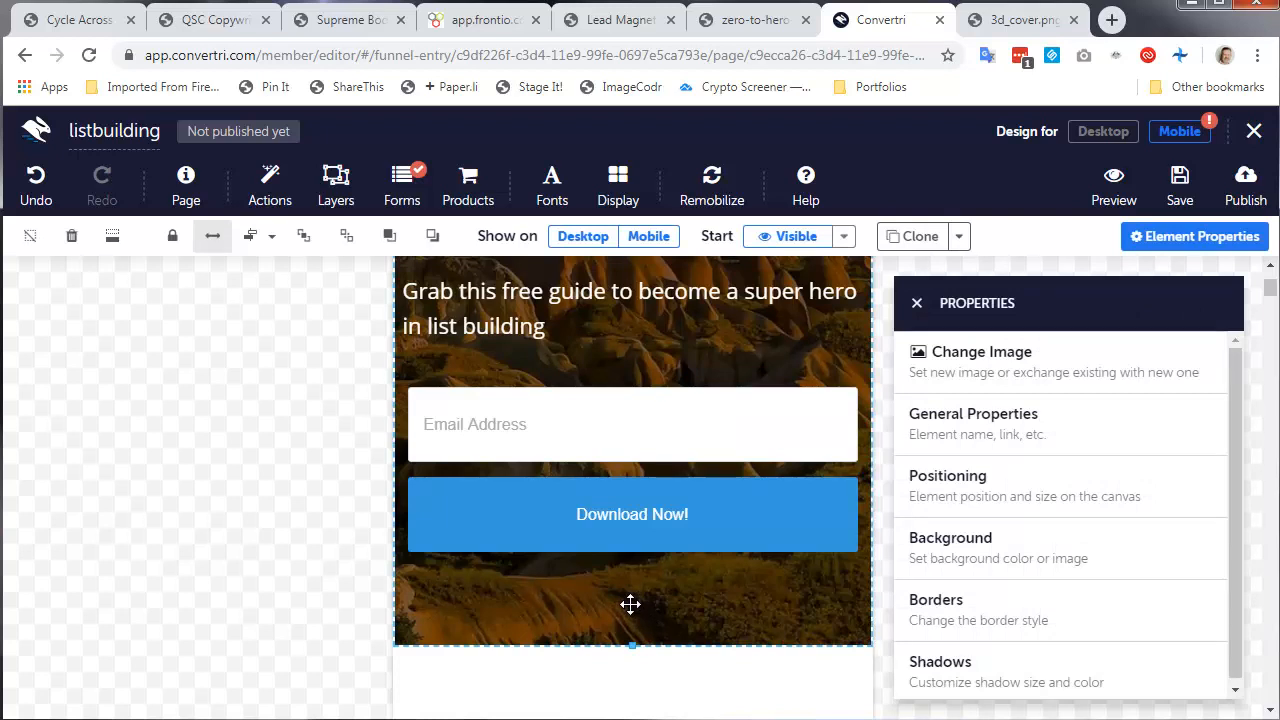
scroll(630, 603, "down", 5)
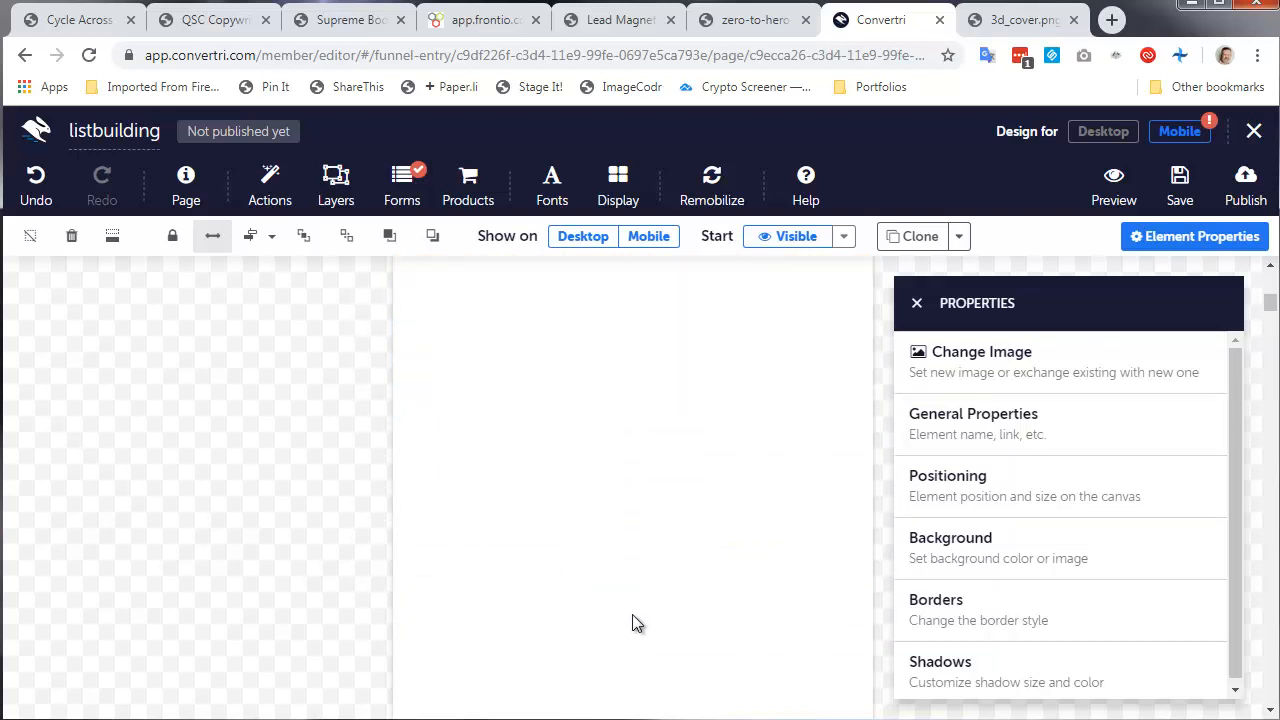
scroll(632, 622, "up", 5)
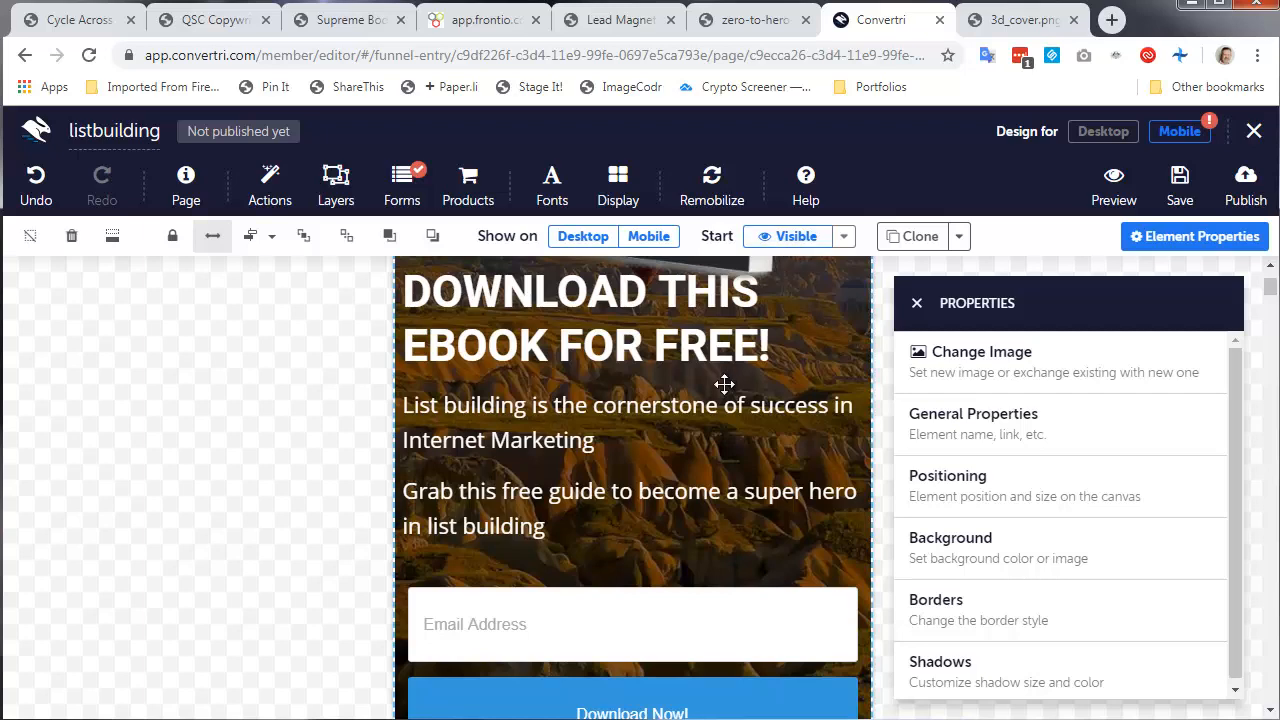
scroll(724, 382, "up", 6)
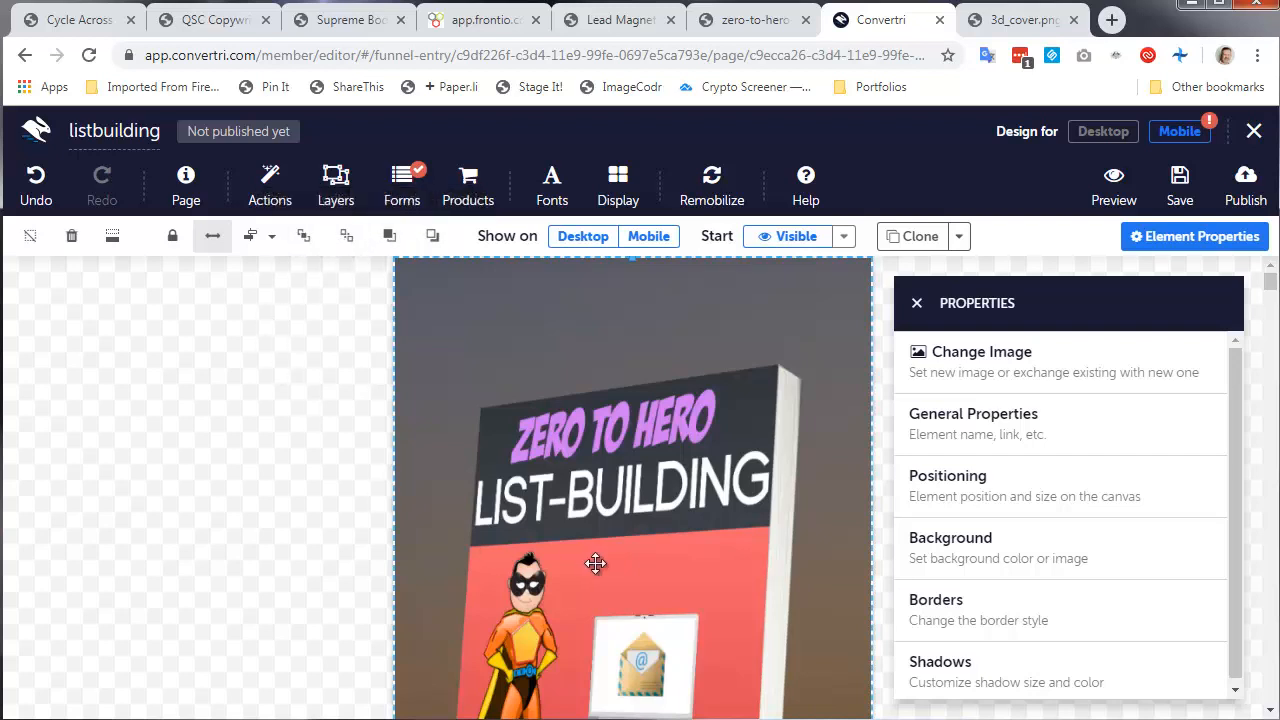
Close the background section's properties and switch back to the desktop design
left_click(916, 303)
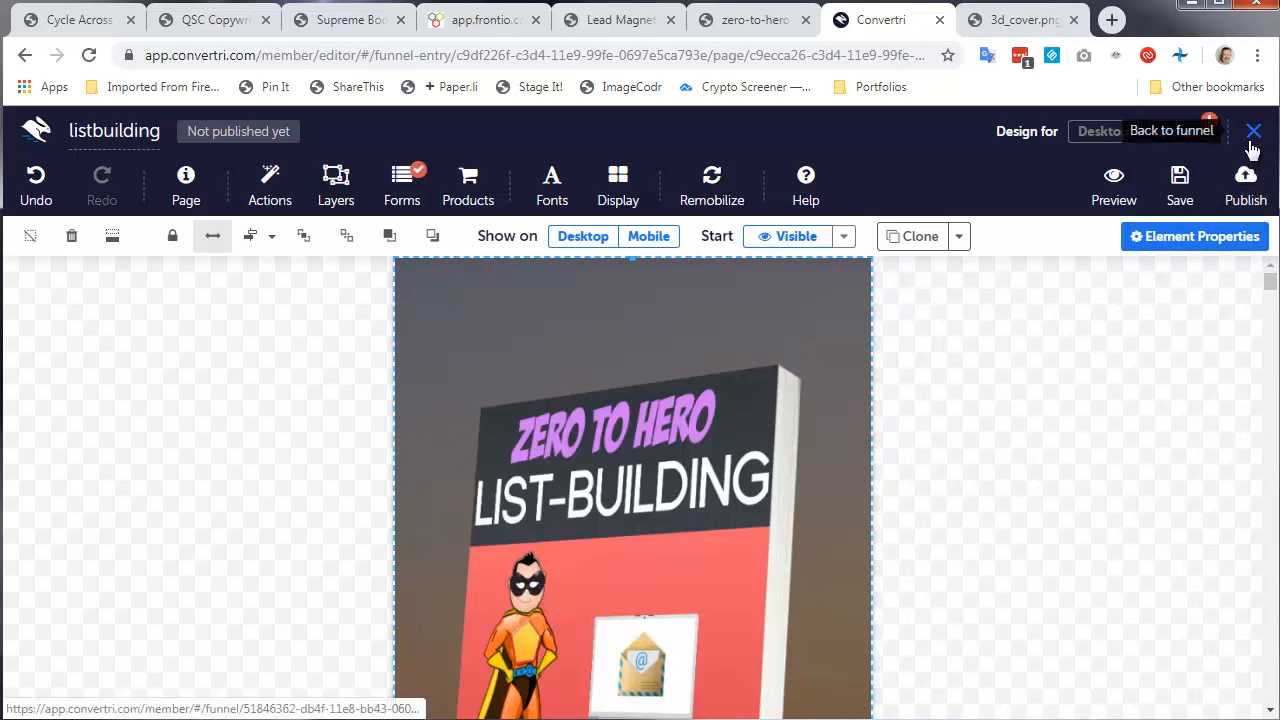
left_click(1104, 133)
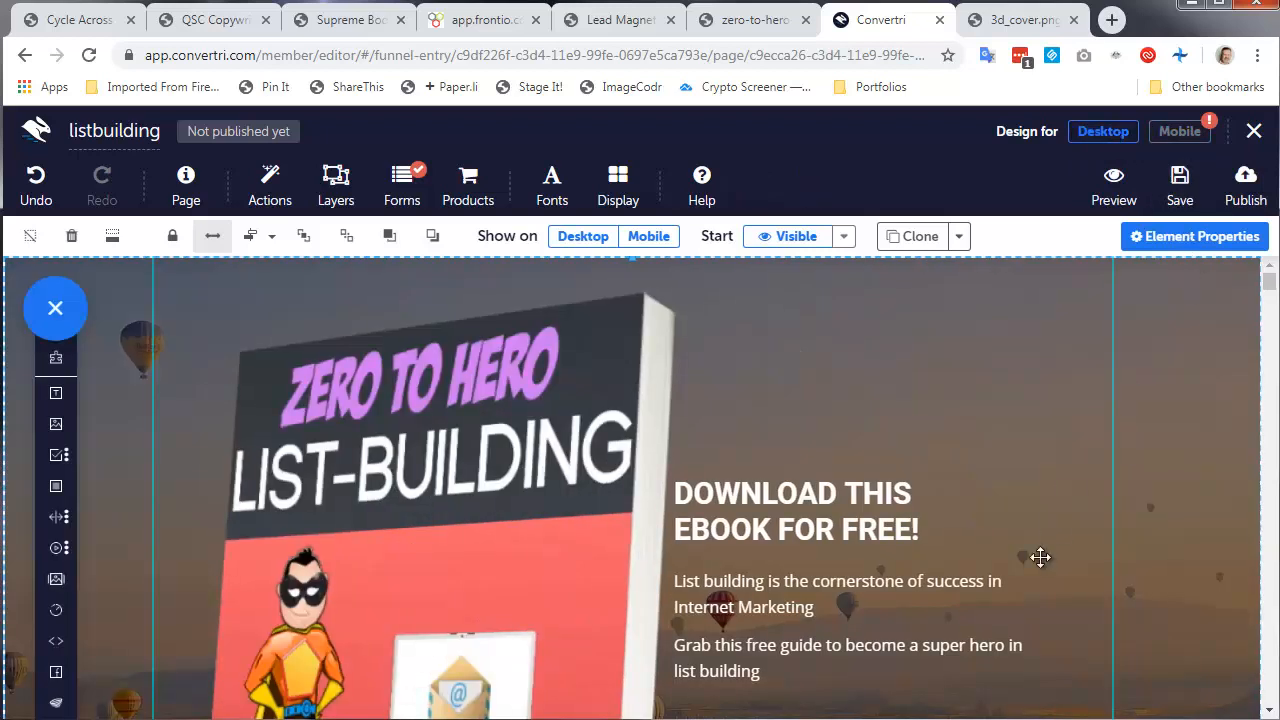
scroll(1037, 580, "down", 1)
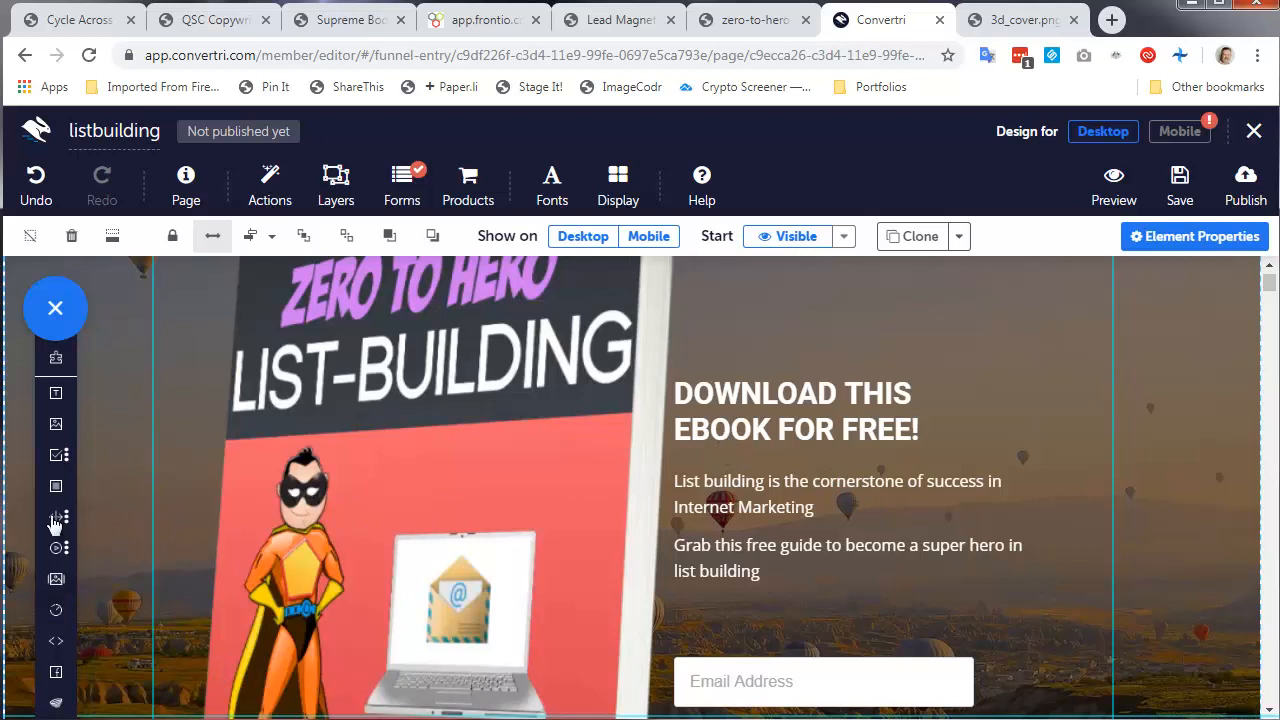
Publish the page with the path "listbuilding"
mouse_move(54, 491)
left_click(1247, 196)
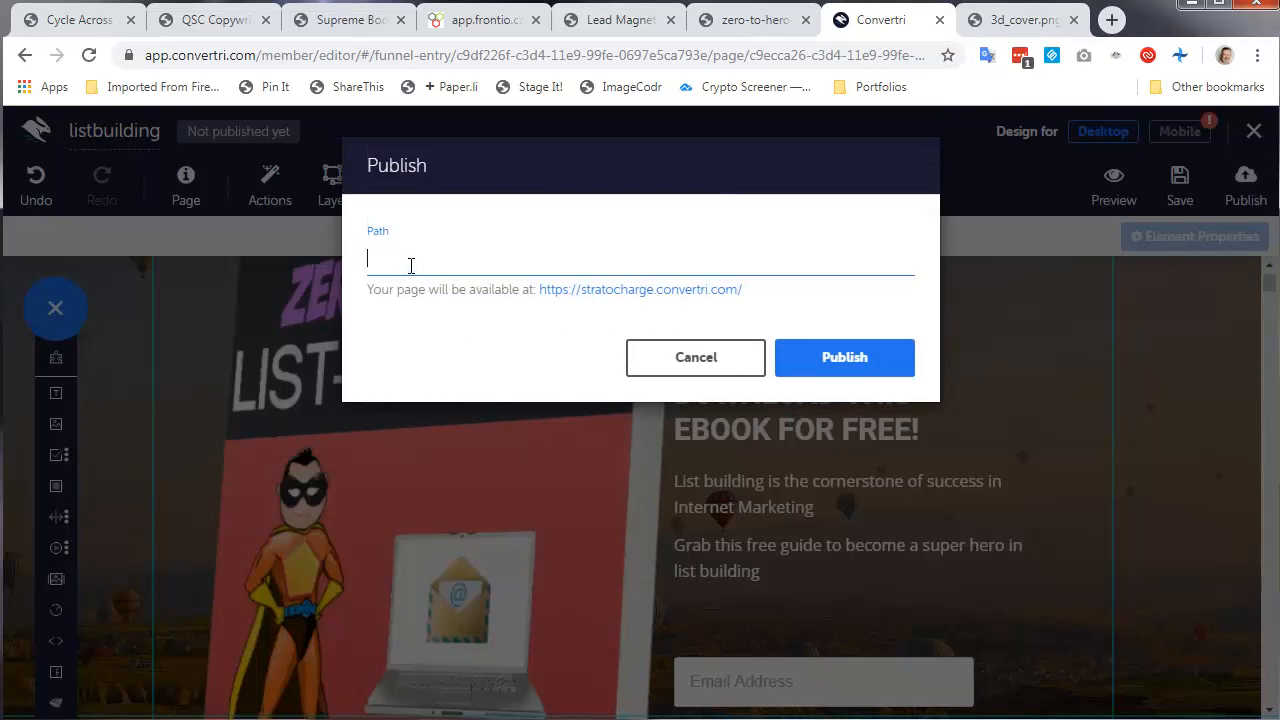
type("listbuilding")
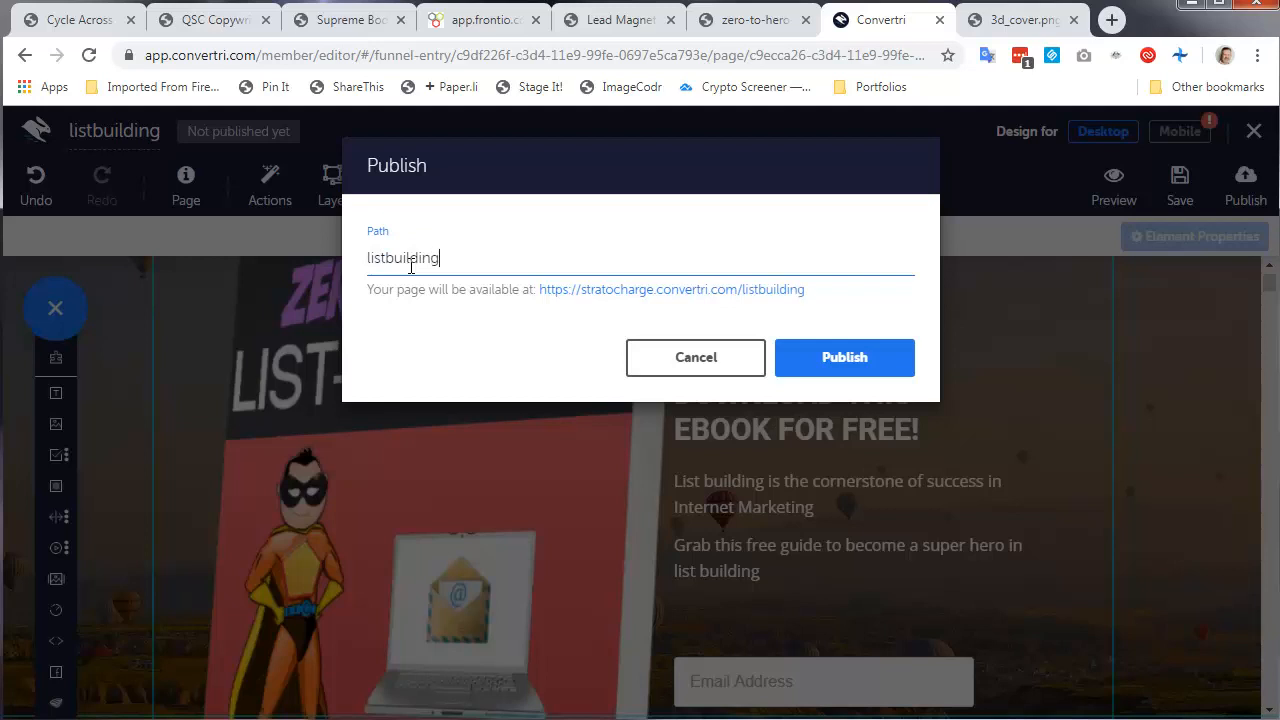
double_click(410, 262)
left_click(834, 357)
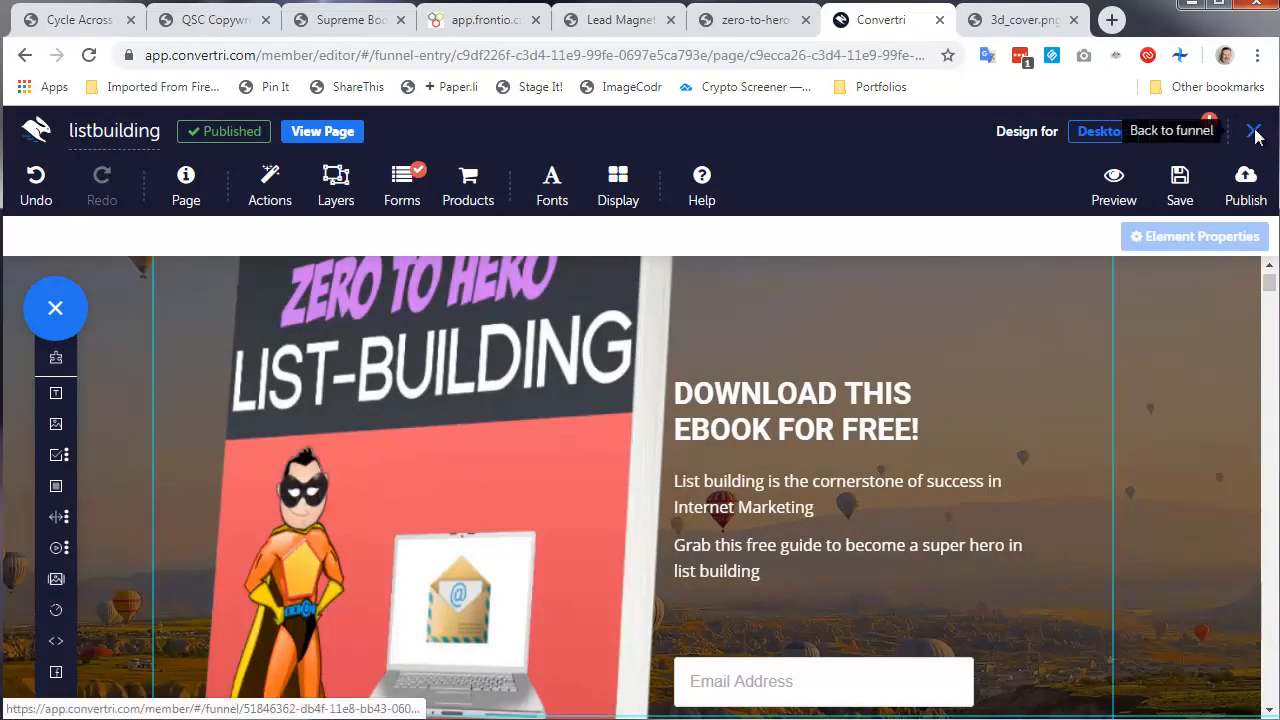
Return to the IPPNewwave funnel and copy the listbuilding page's web address
left_click(1252, 132)
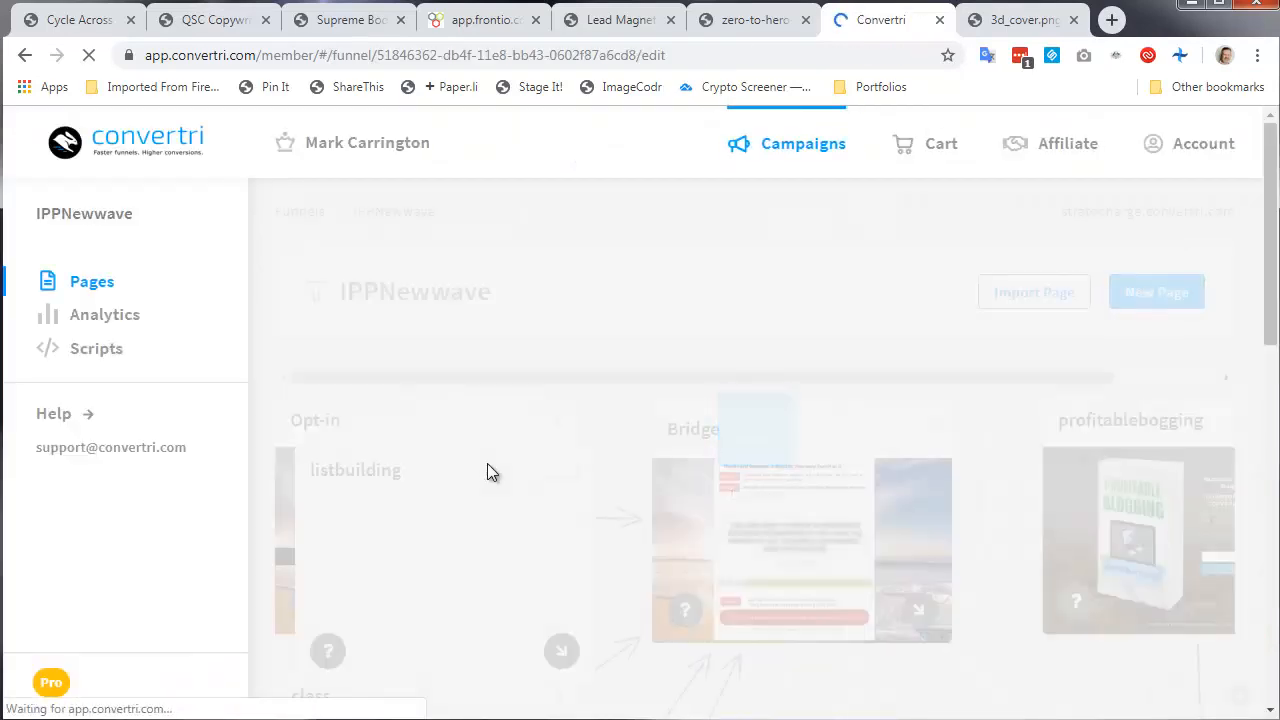
mouse_move(506, 551)
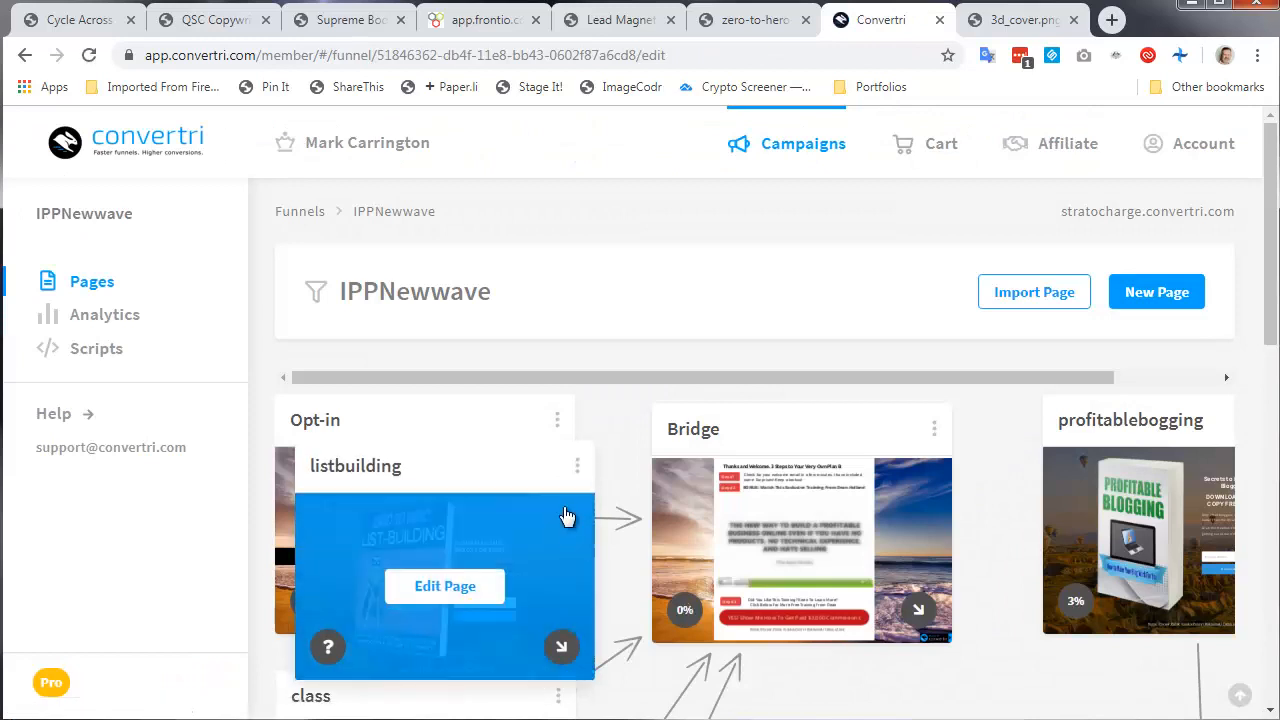
left_click(577, 466)
left_click(502, 607)
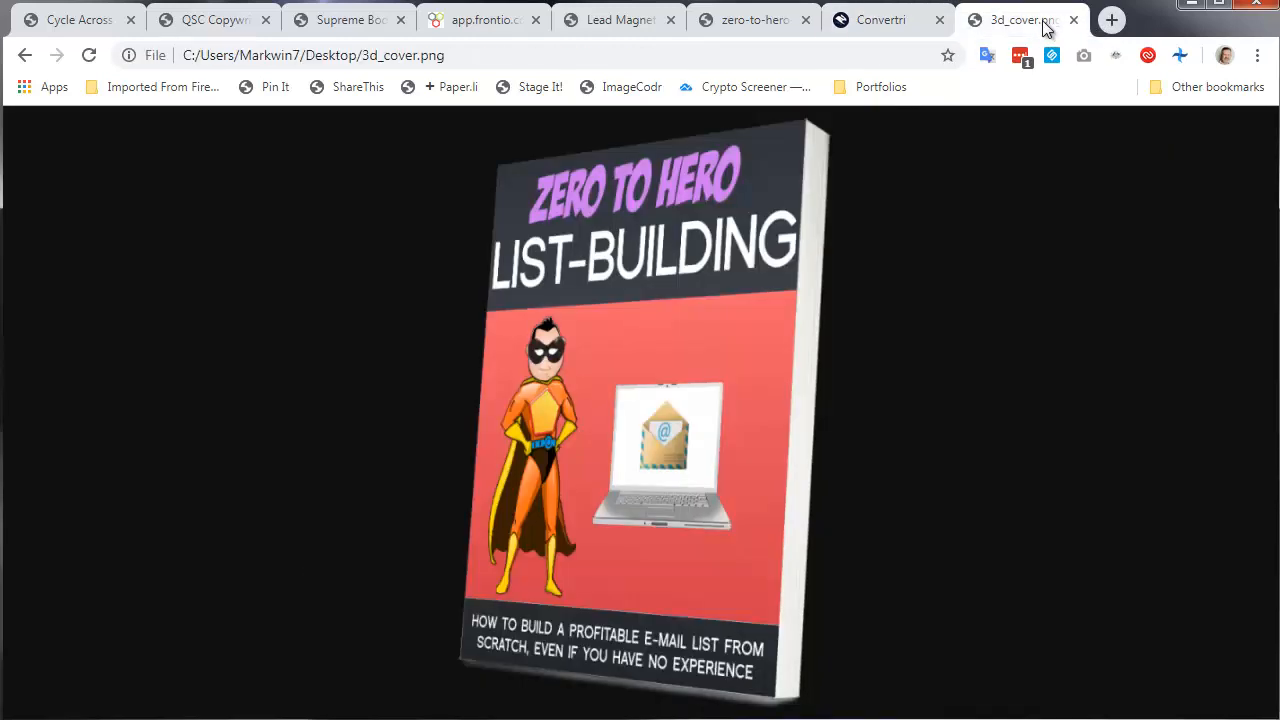
Open the copied listbuilding address in a new browser tab and examine the live page from the headline down to the footer links
left_click(1045, 28)
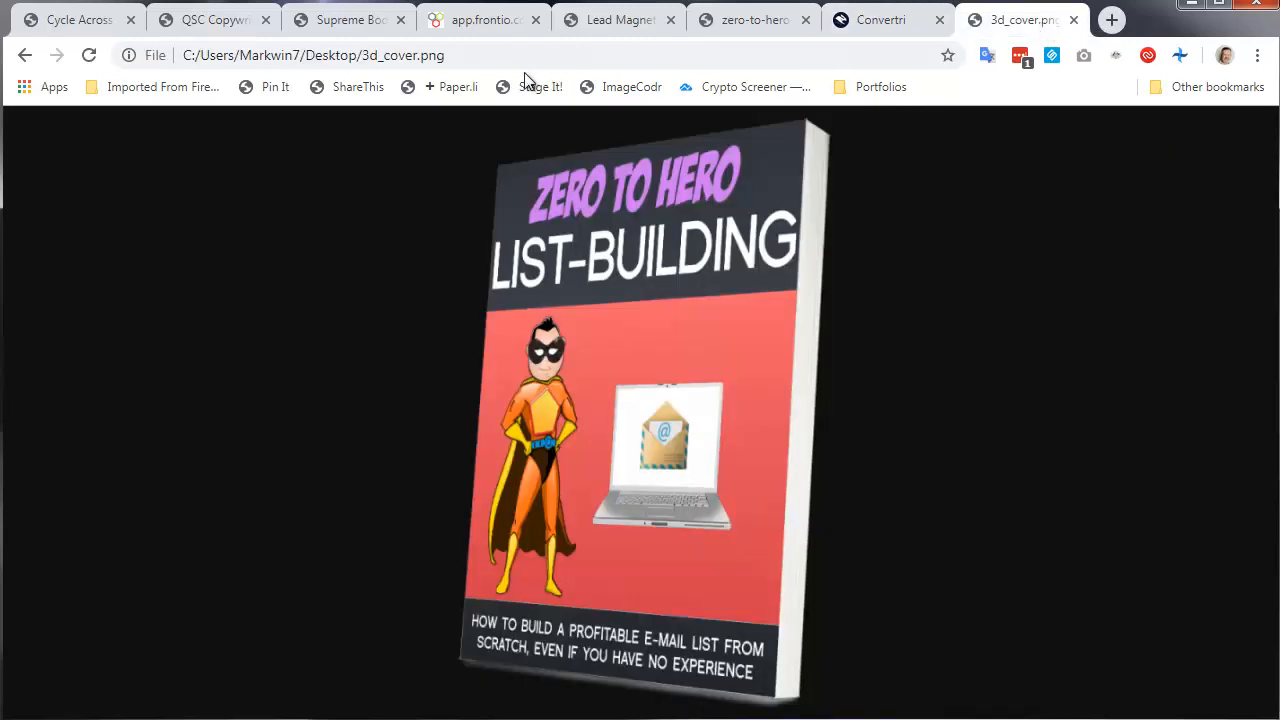
left_click(1111, 20)
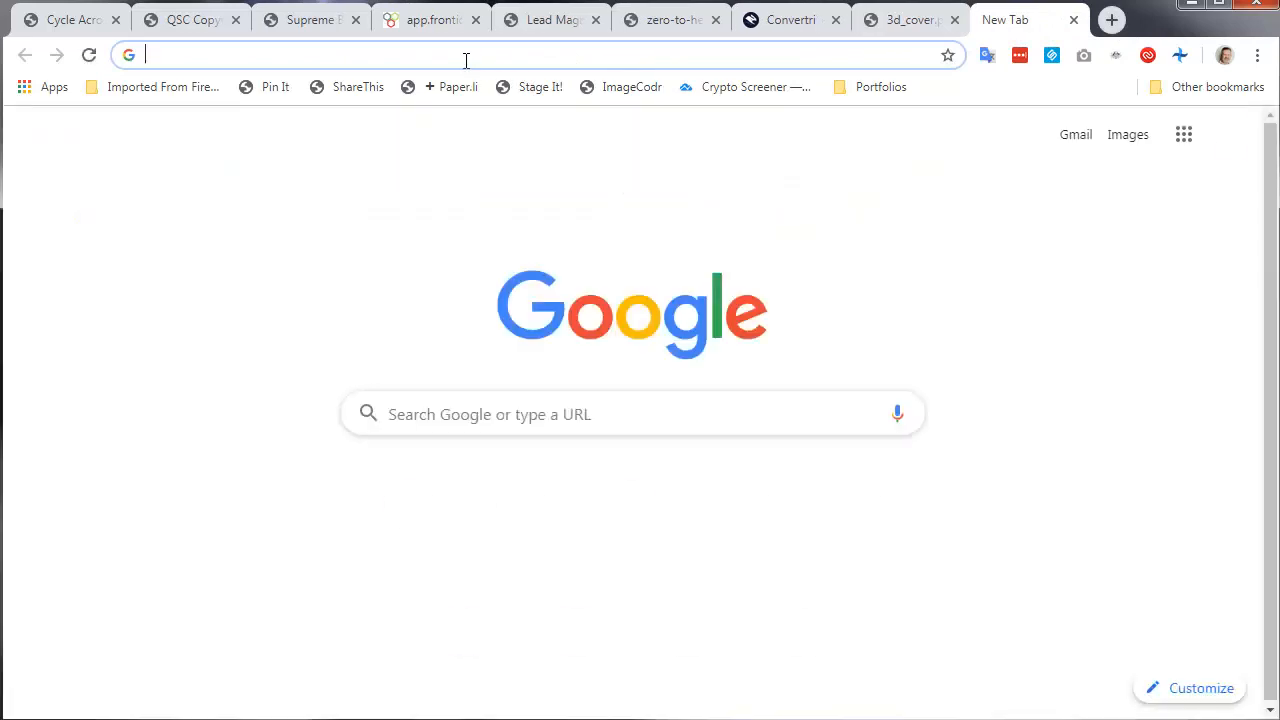
key("ctrl+v")
key("Return")
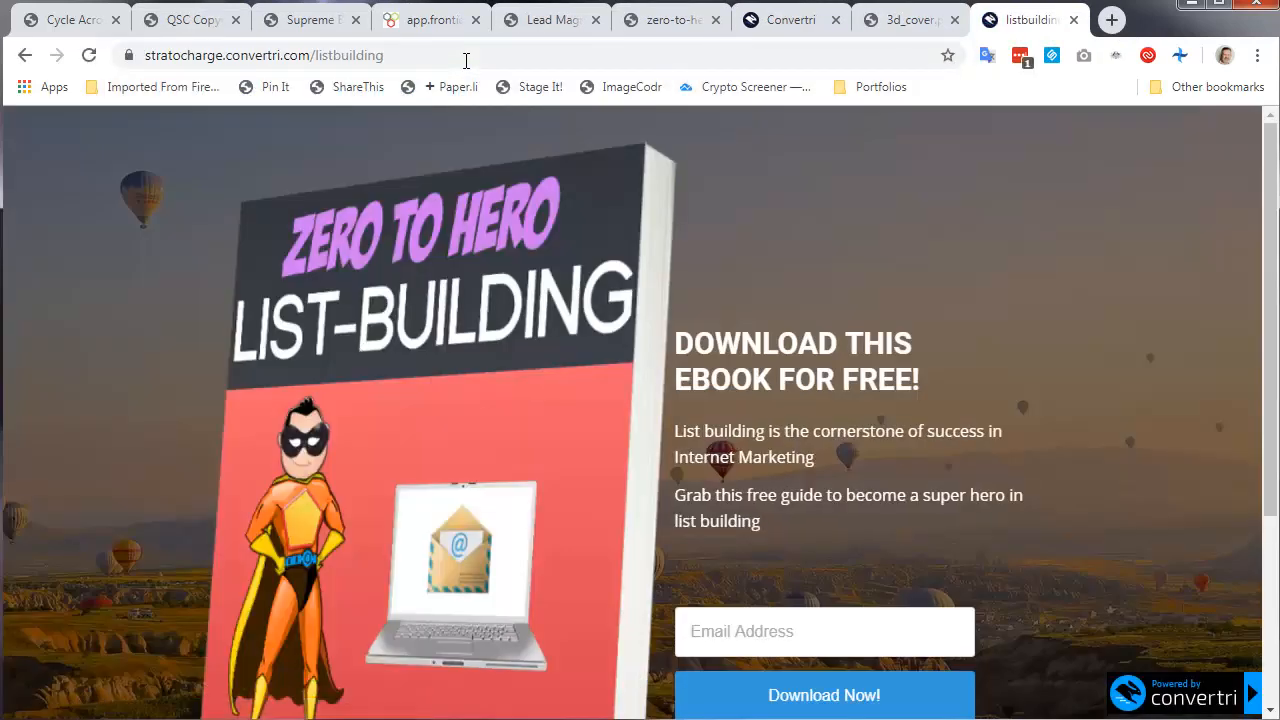
scroll(463, 262, "down", 3)
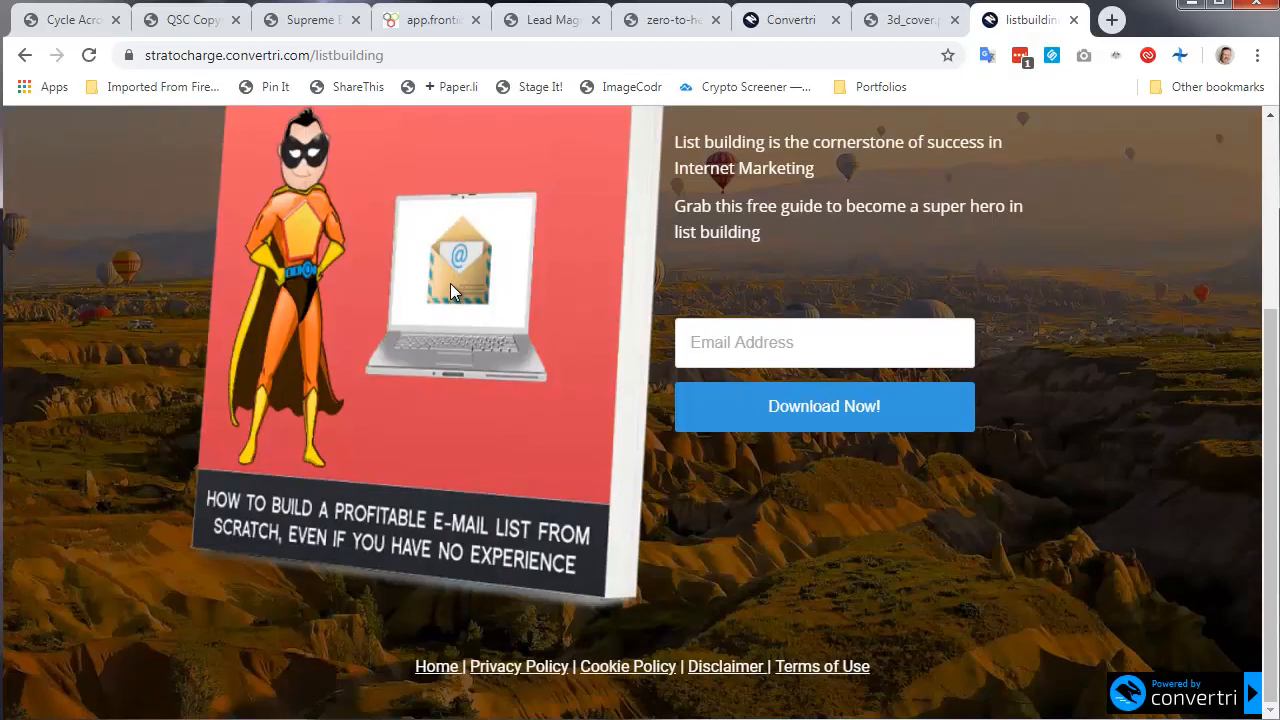
scroll(450, 283, "up", 3)
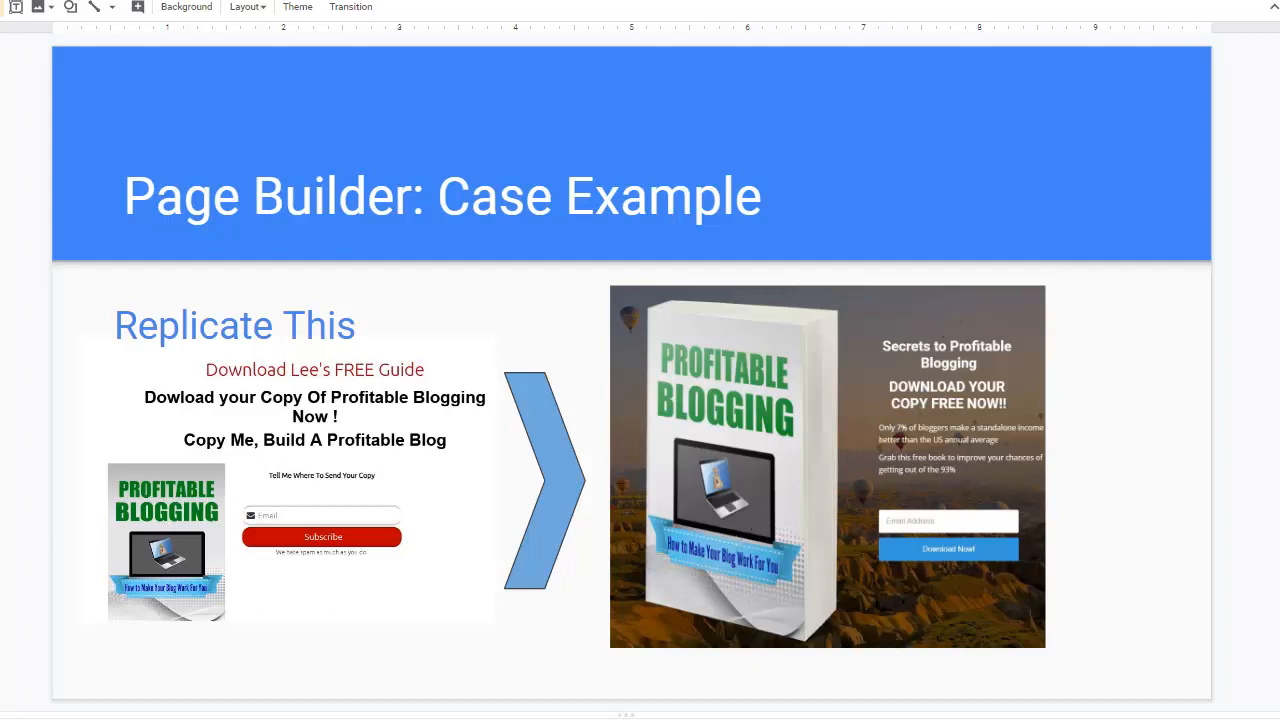
key("Down")
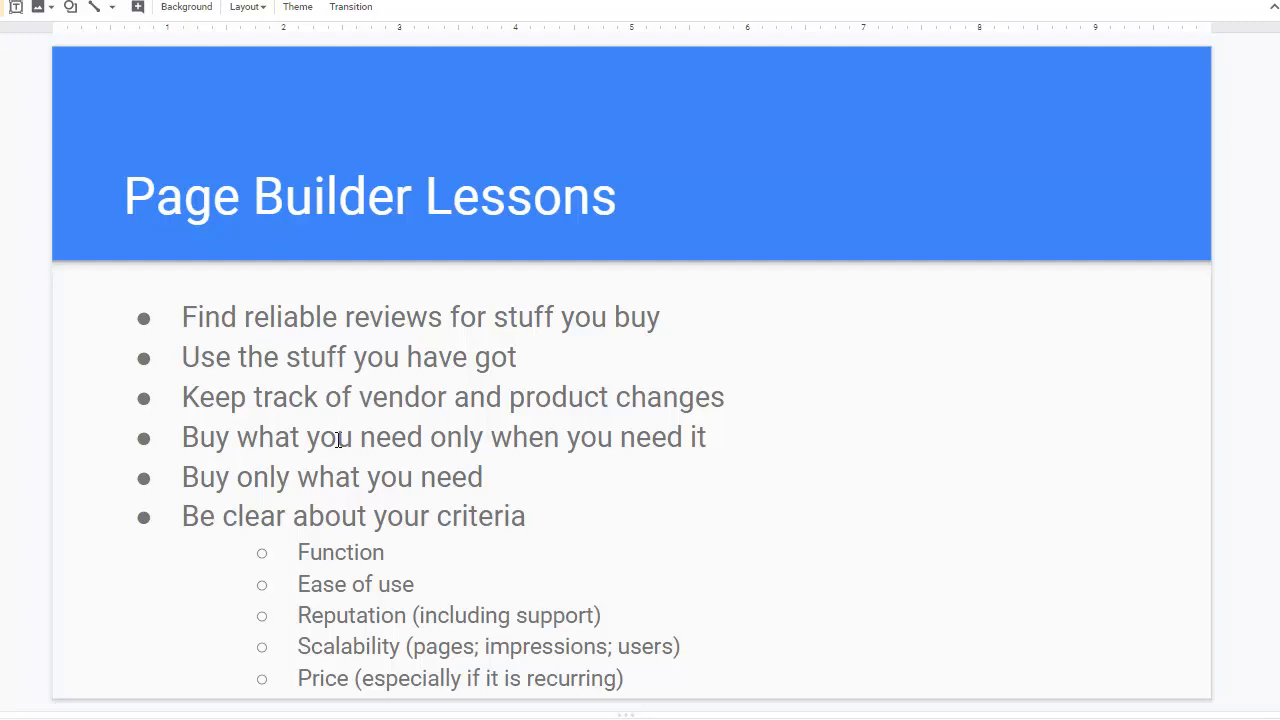